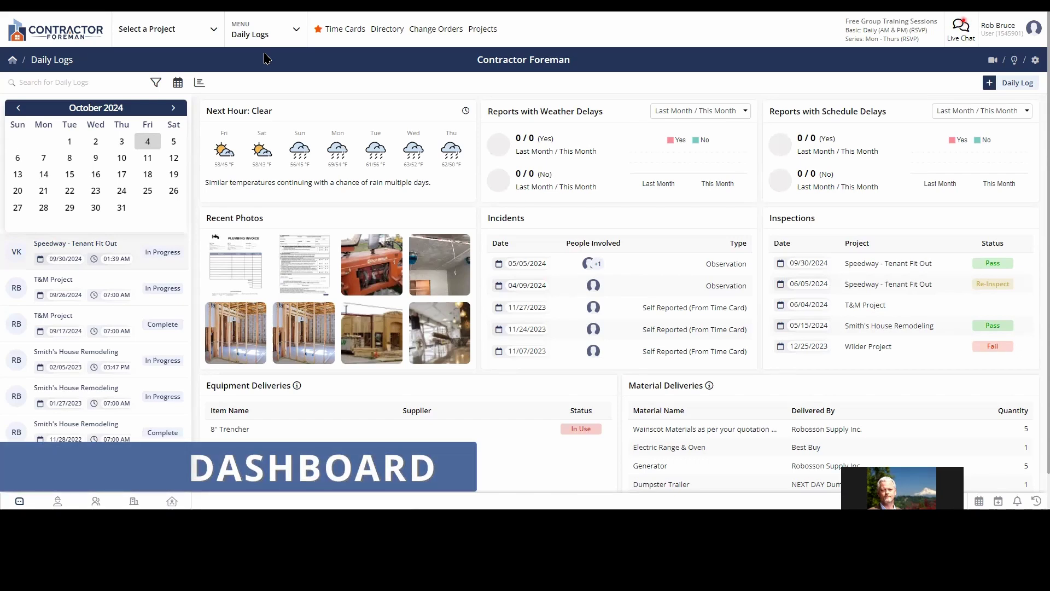
Open the module navigation menu and dismiss it to reveal the Daily Logs list again.
{"action": "left_click", "coordinate": [299, 32]}
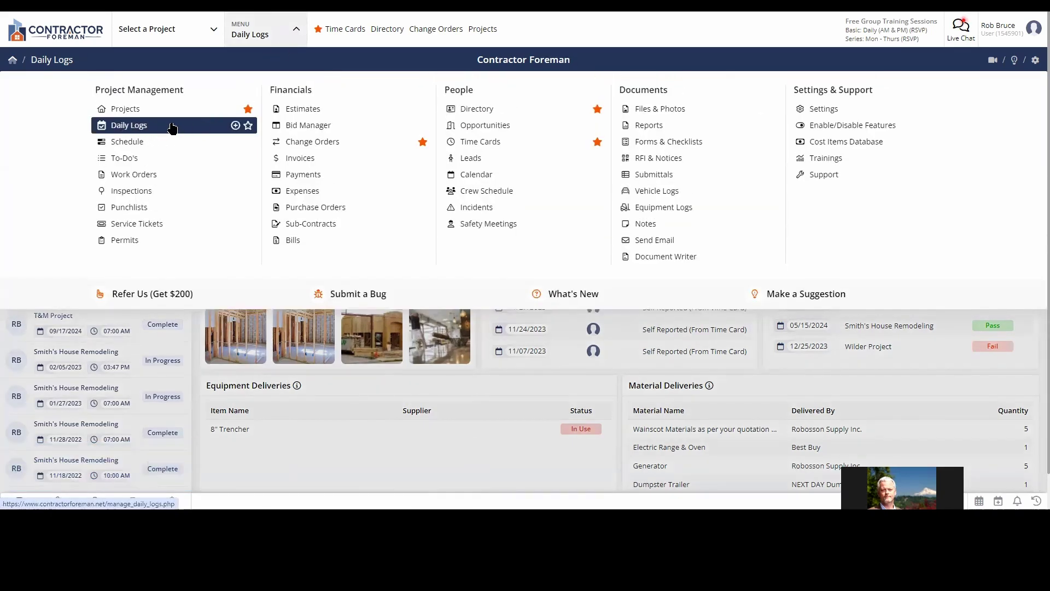
{"action": "left_click", "coordinate": [628, 18]}
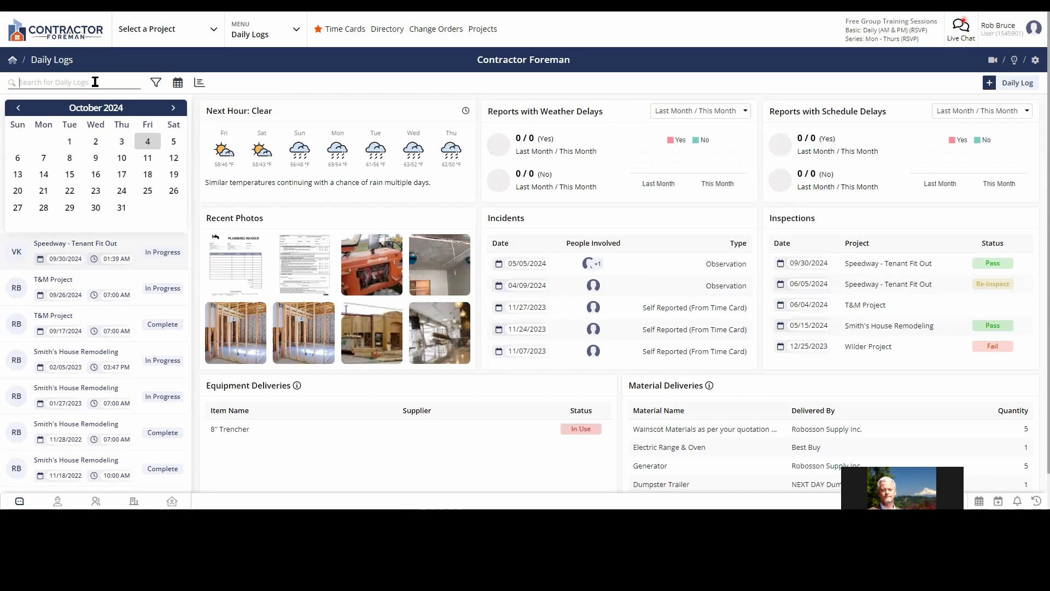
{"action": "left_click", "coordinate": [156, 84]}
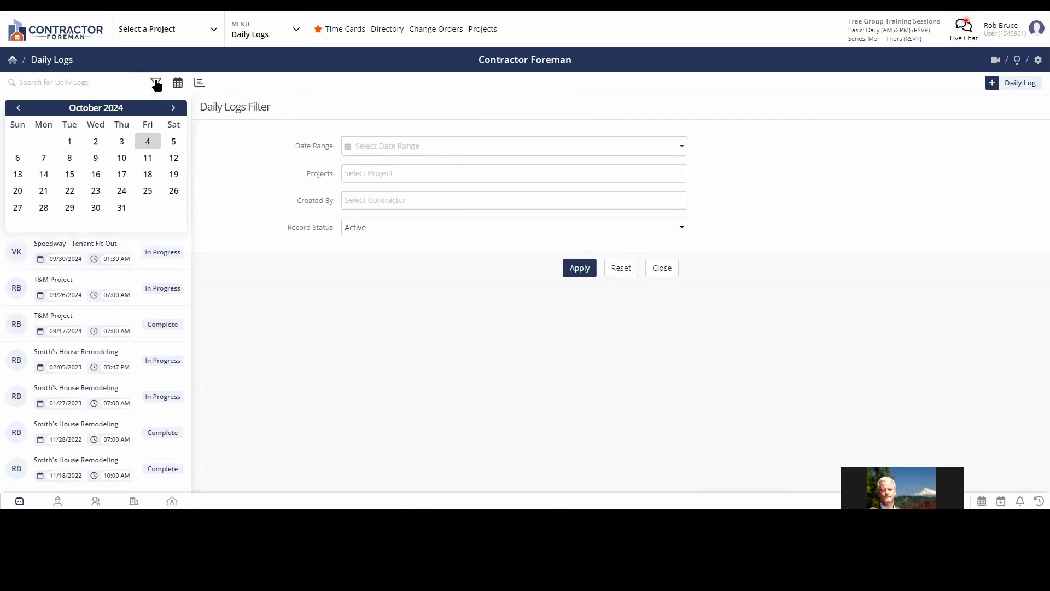
{"action": "left_click_drag", "start_coordinate": [316, 148], "coordinate": [333, 149]}
{"action": "left_click", "coordinate": [303, 175]}
{"action": "left_click_drag", "start_coordinate": [303, 175], "coordinate": [334, 177]}
{"action": "left_click_drag", "start_coordinate": [295, 147], "coordinate": [331, 148]}
{"action": "left_click_drag", "start_coordinate": [291, 201], "coordinate": [354, 234]}
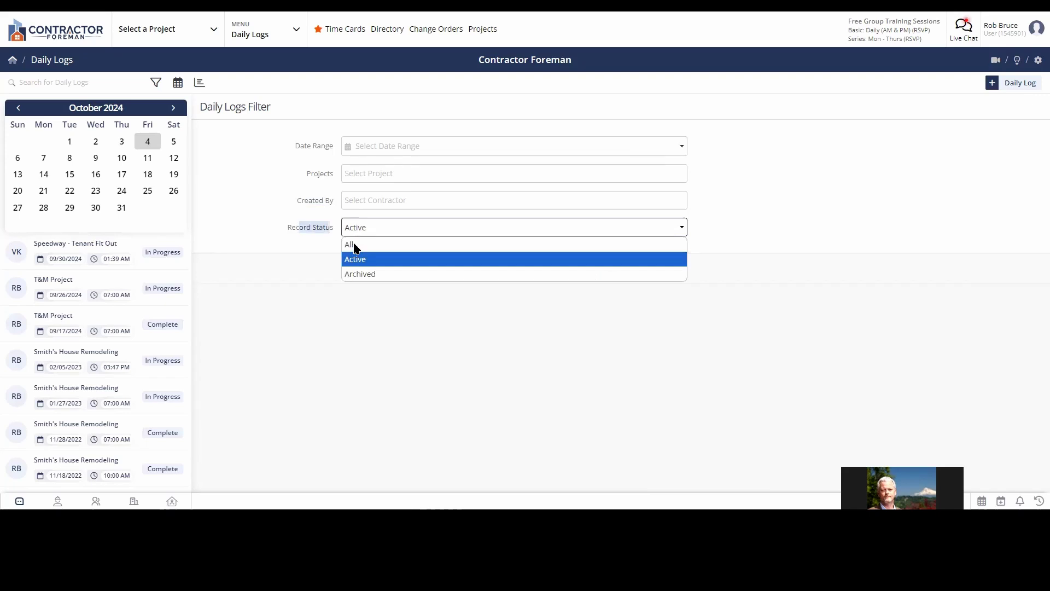
{"action": "left_click", "coordinate": [355, 259]}
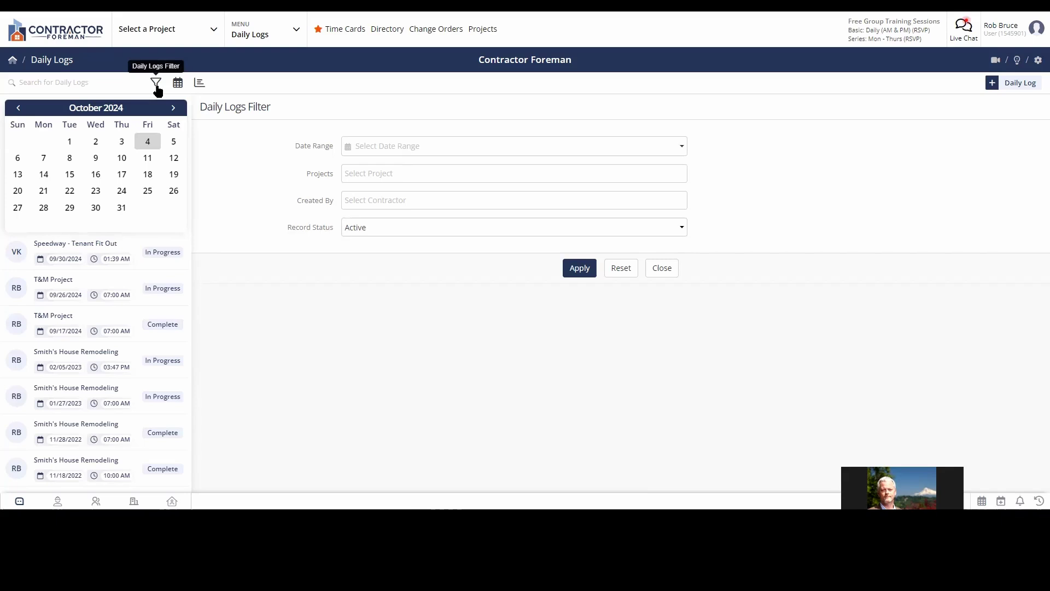
{"action": "left_click", "coordinate": [392, 174]}
{"action": "left_click", "coordinate": [241, 223]}
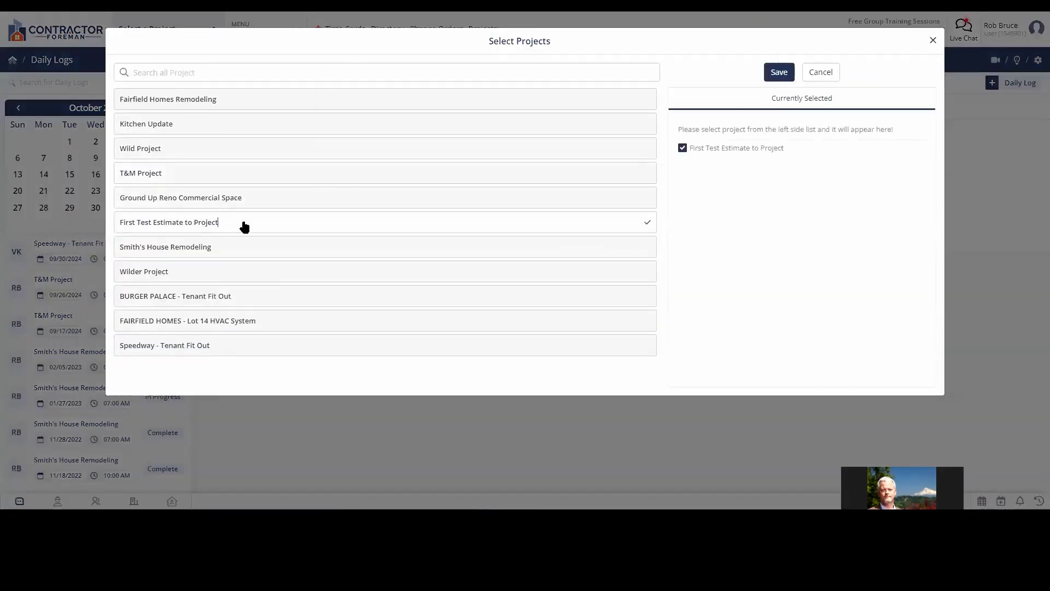
{"action": "left_click", "coordinate": [774, 78]}
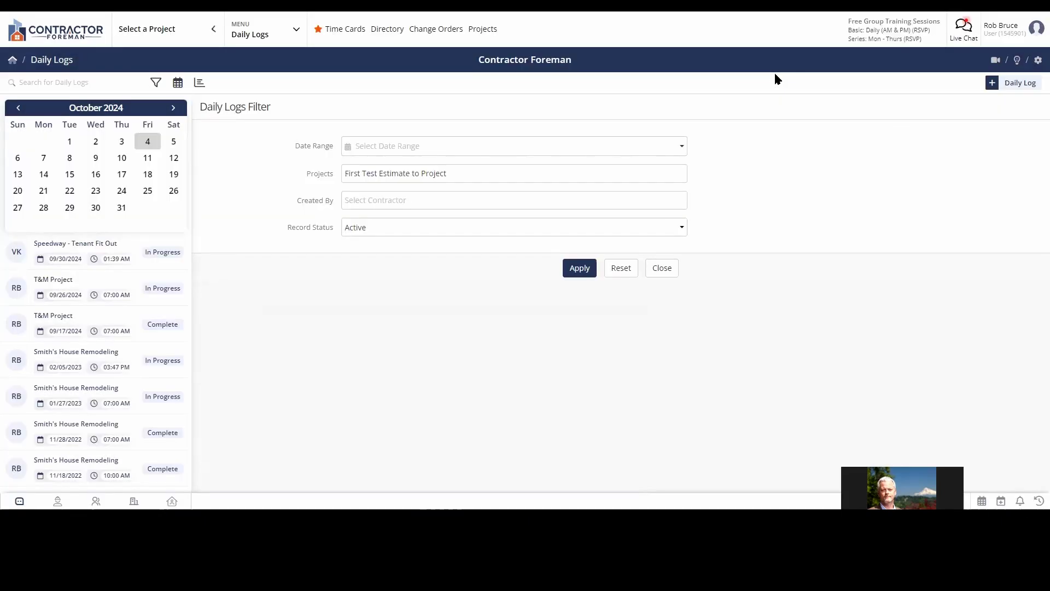
{"action": "left_click", "coordinate": [581, 269]}
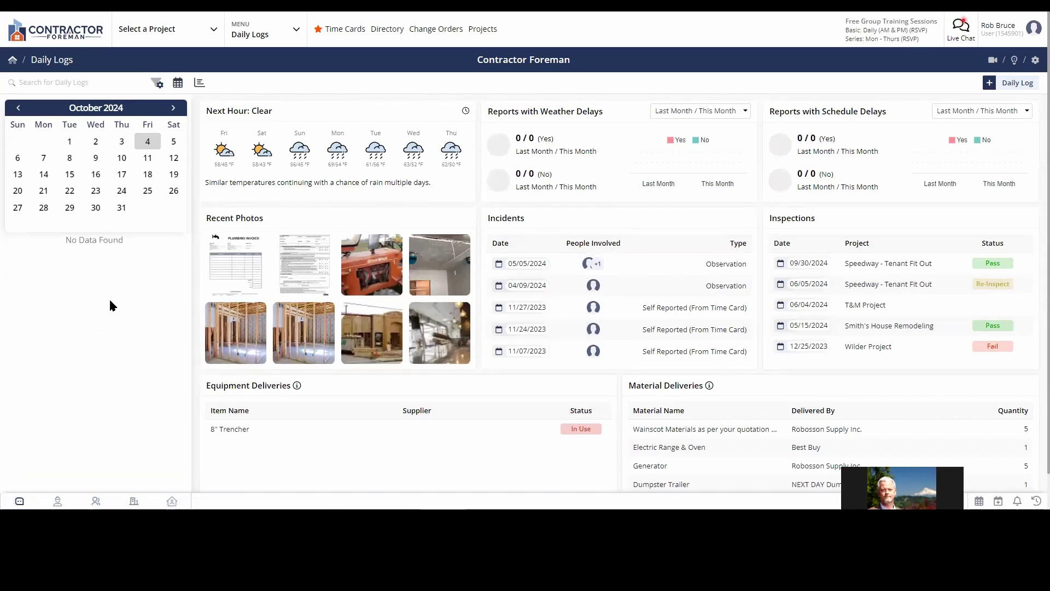
{"action": "left_click", "coordinate": [157, 83]}
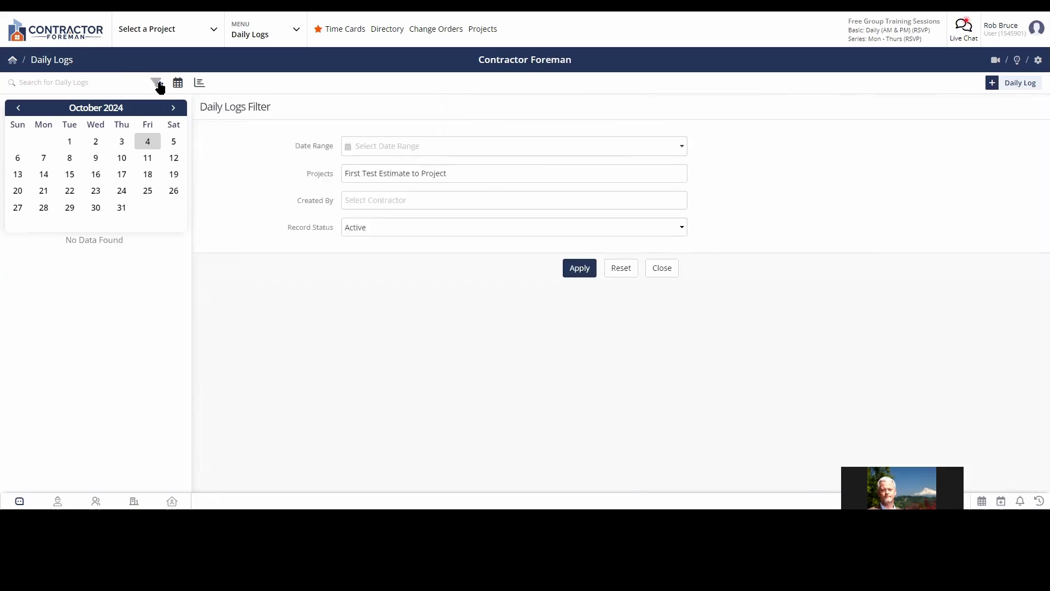
{"action": "left_click", "coordinate": [622, 270]}
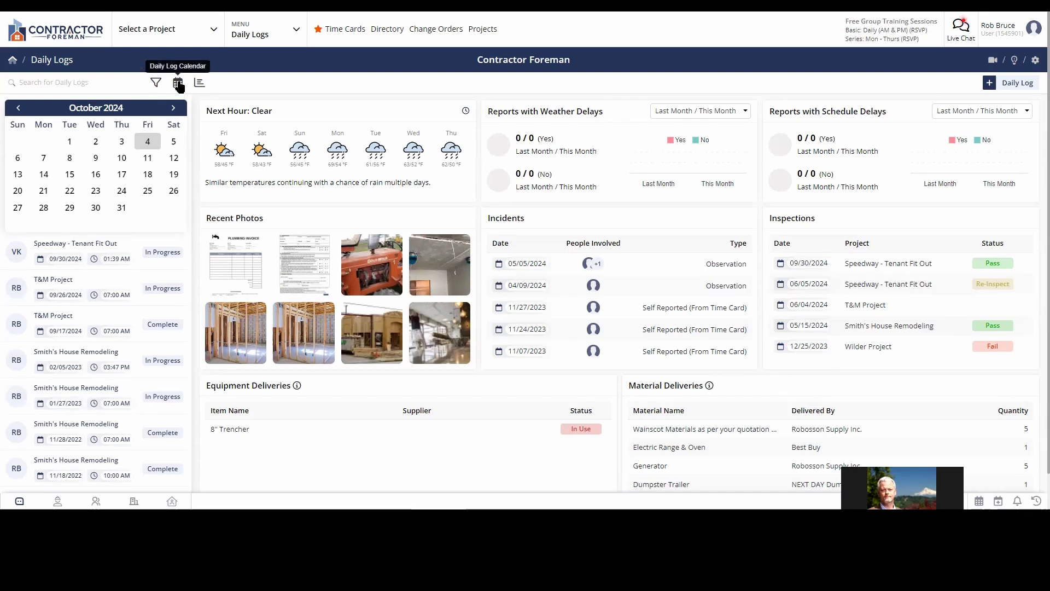
{"action": "left_click", "coordinate": [179, 83]}
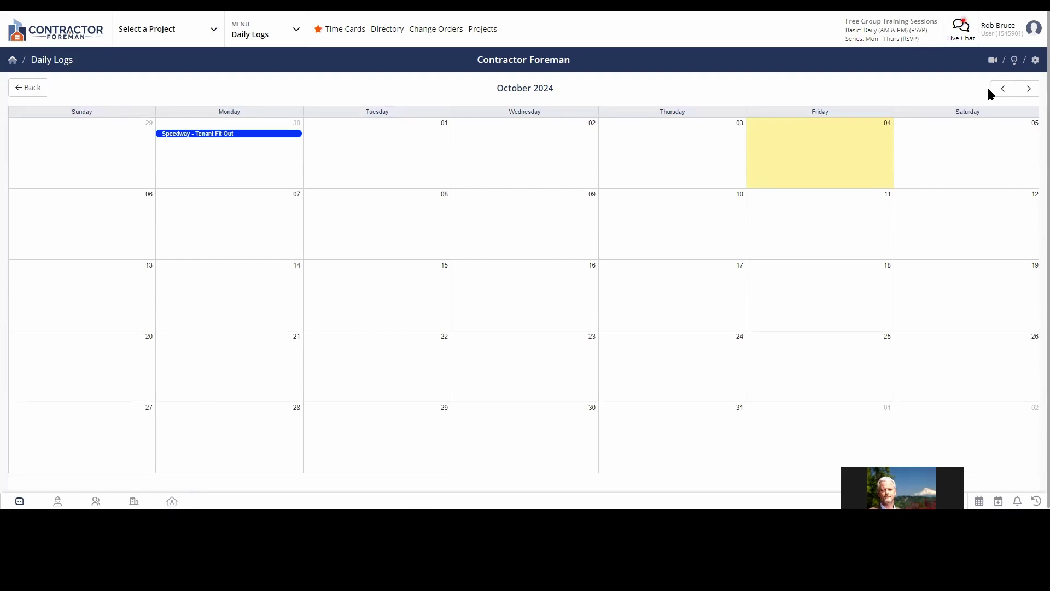
{"action": "left_click", "coordinate": [1002, 88]}
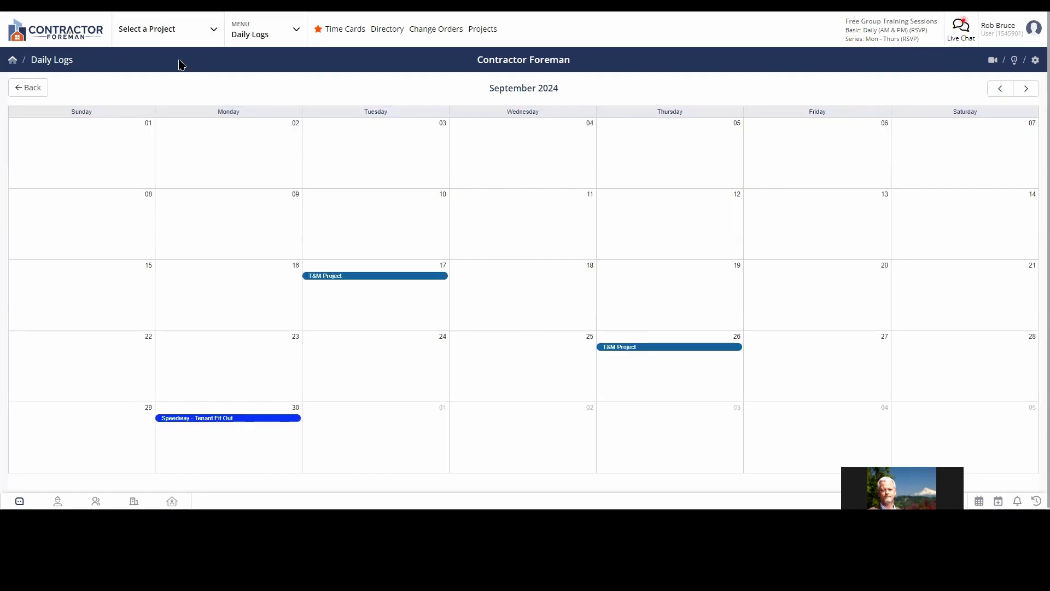
{"action": "left_click", "coordinate": [33, 91]}
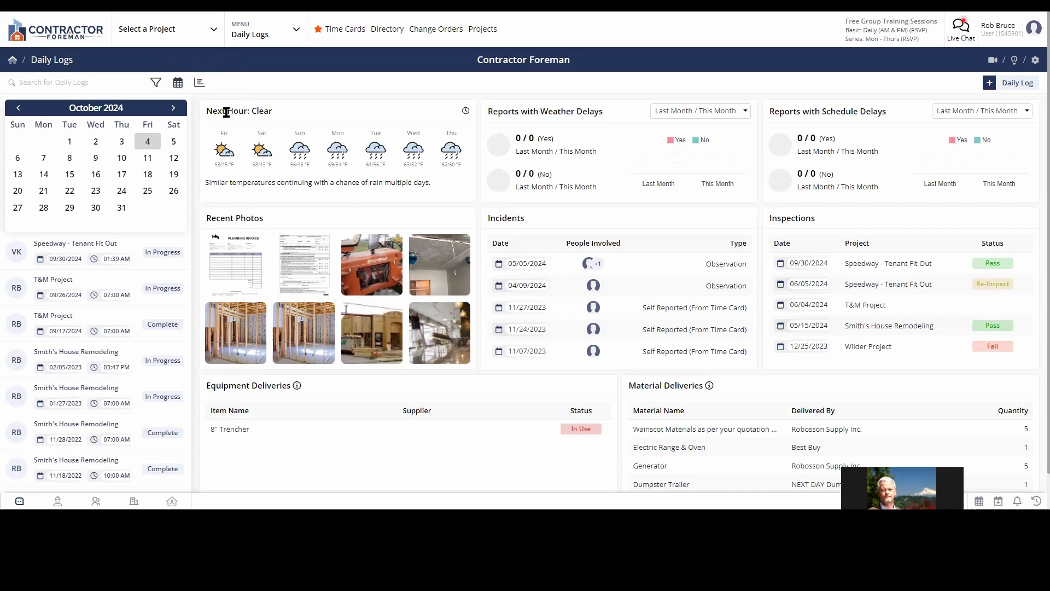
{"action": "left_click_drag", "start_coordinate": [217, 111], "coordinate": [290, 122]}
{"action": "left_click", "coordinate": [502, 111]}
{"action": "left_click_drag", "start_coordinate": [503, 112], "coordinate": [605, 117]}
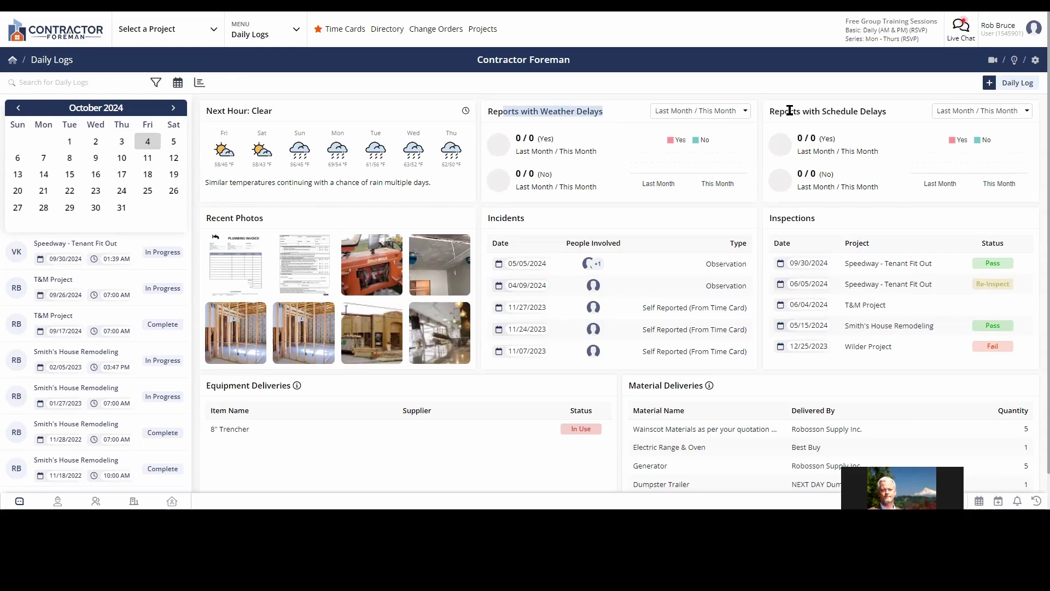
{"action": "left_click_drag", "start_coordinate": [788, 109], "coordinate": [900, 109]}
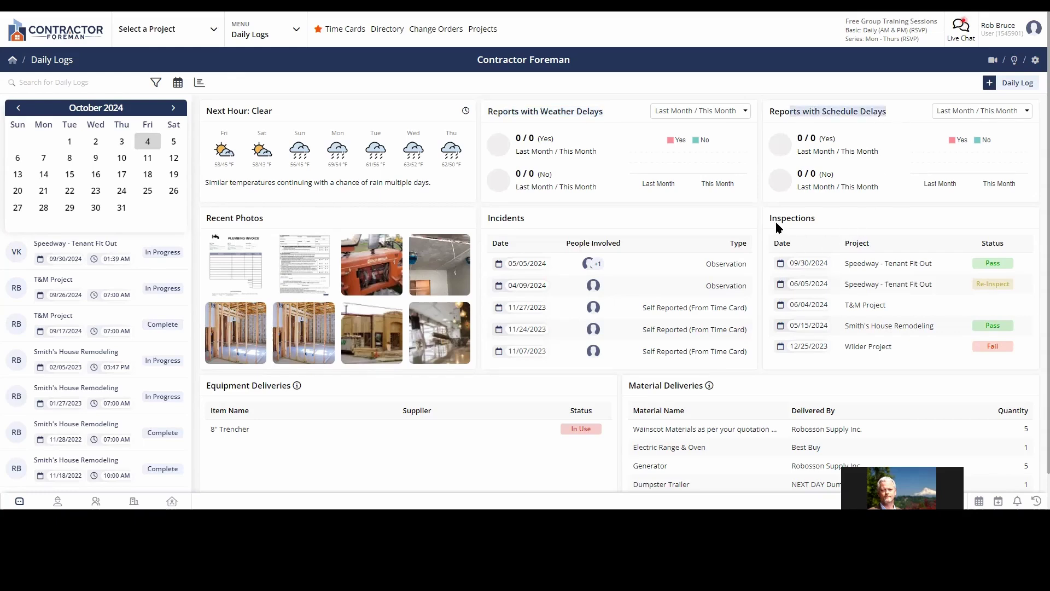
{"action": "left_click_drag", "start_coordinate": [777, 219], "coordinate": [831, 223]}
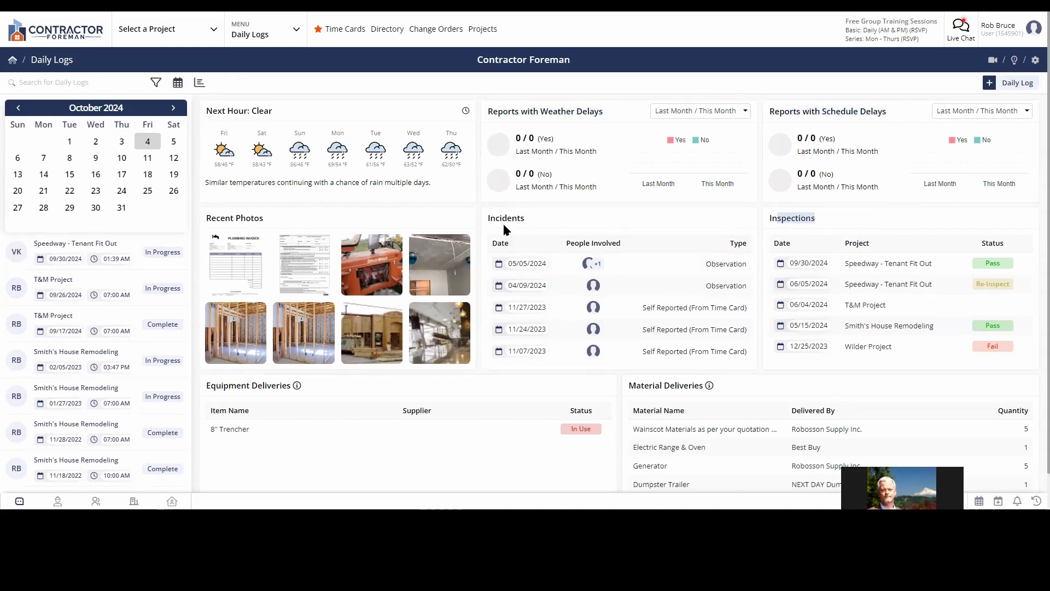
{"action": "left_click_drag", "start_coordinate": [499, 218], "coordinate": [524, 220]}
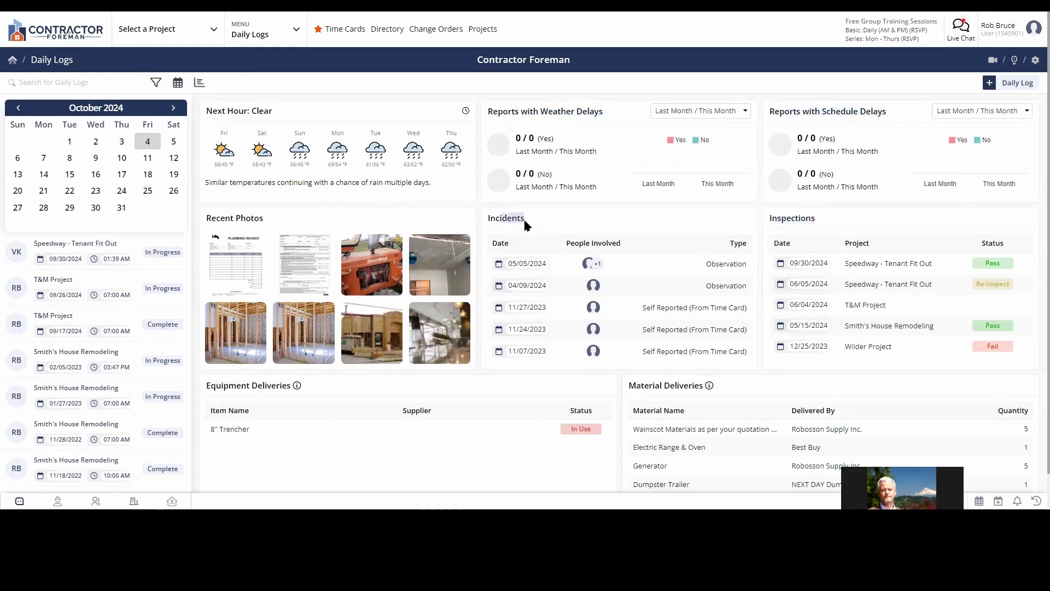
{"action": "left_click", "coordinate": [1014, 61]}
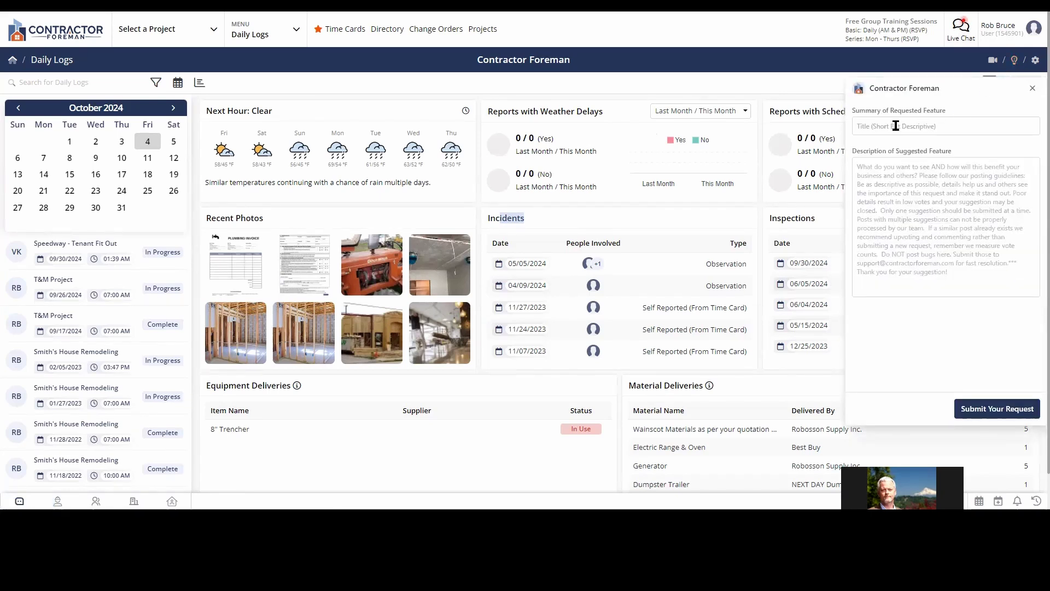
{"action": "left_click", "coordinate": [895, 127]}
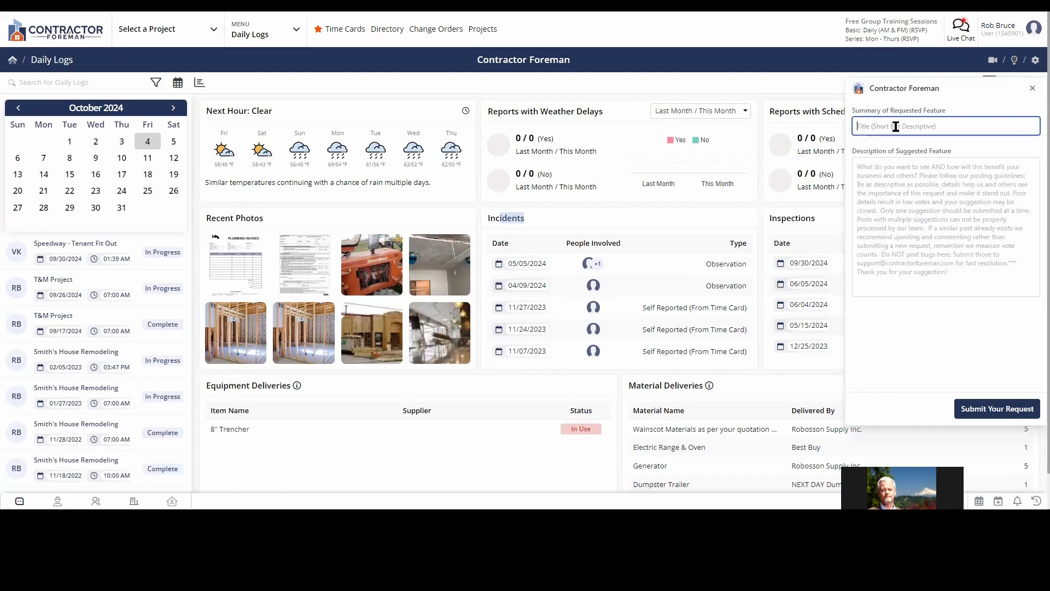
{"action": "left_click", "coordinate": [902, 183]}
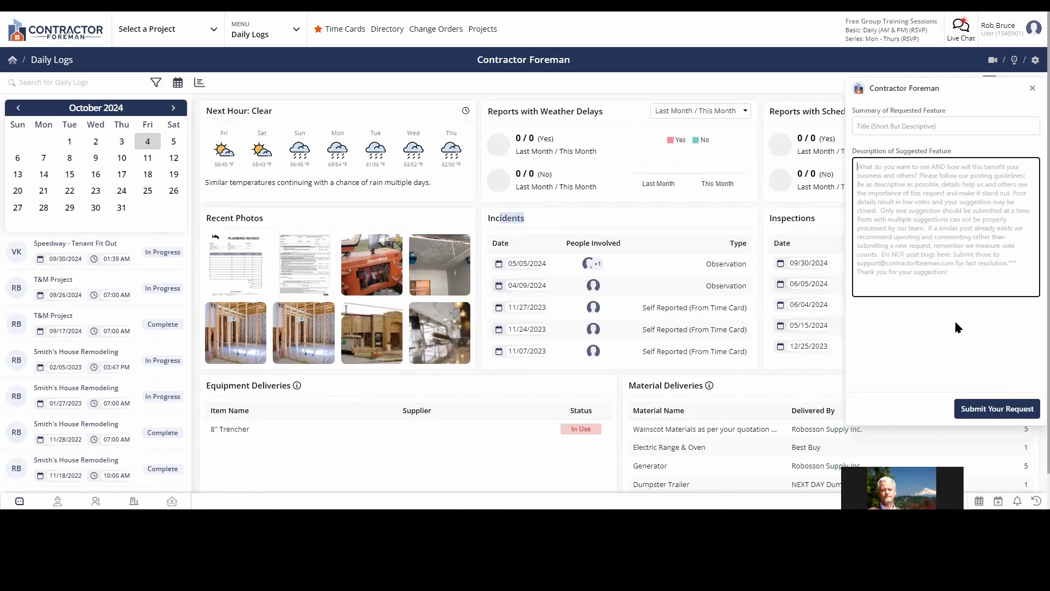
{"action": "left_click", "coordinate": [1033, 88]}
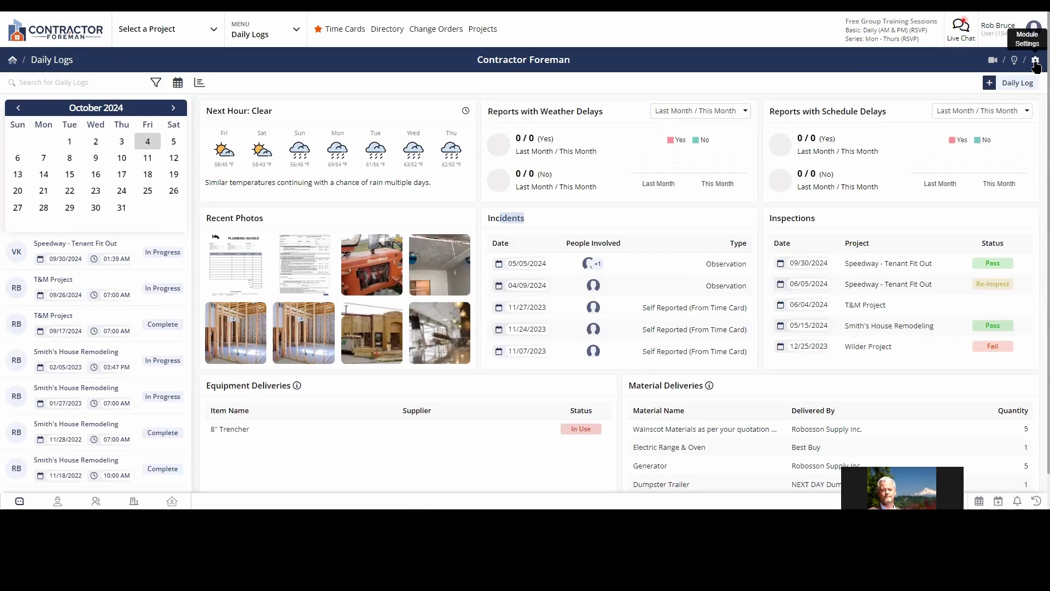
{"action": "left_click", "coordinate": [1035, 61]}
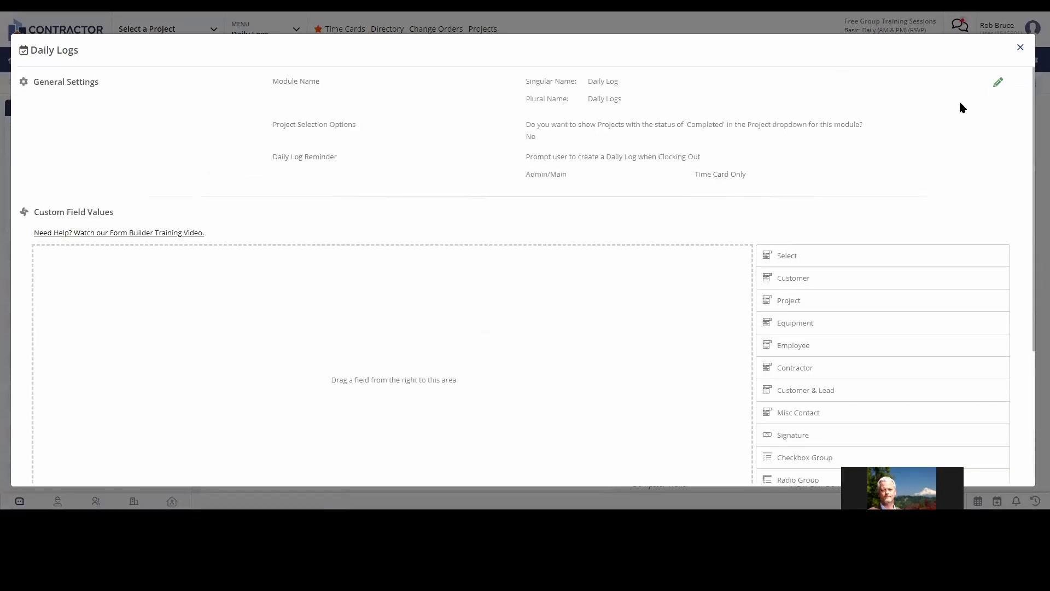
{"action": "left_click", "coordinate": [998, 82]}
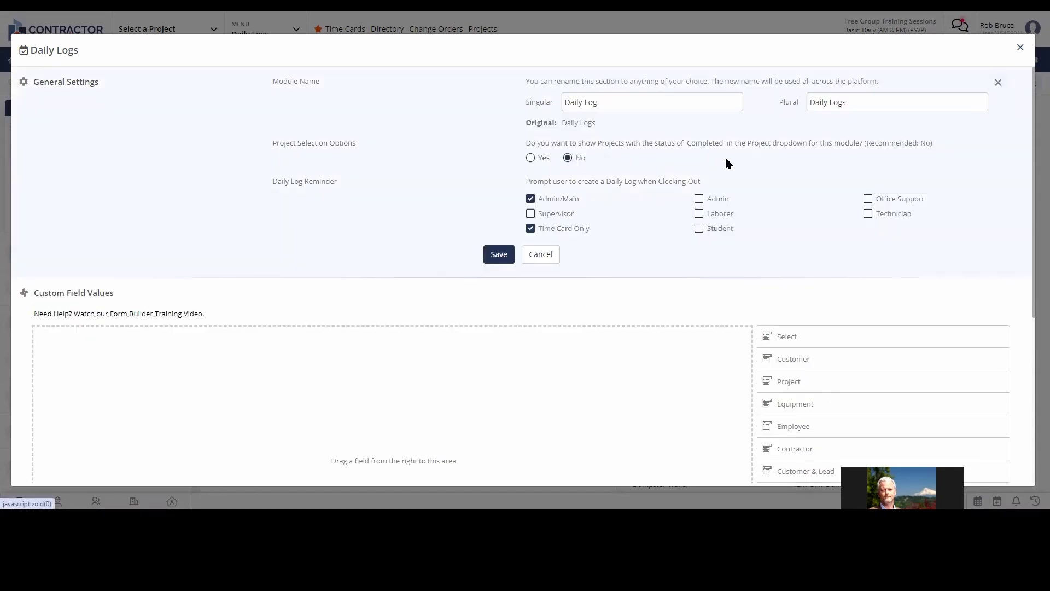
{"action": "left_click_drag", "start_coordinate": [599, 102], "coordinate": [493, 107]}
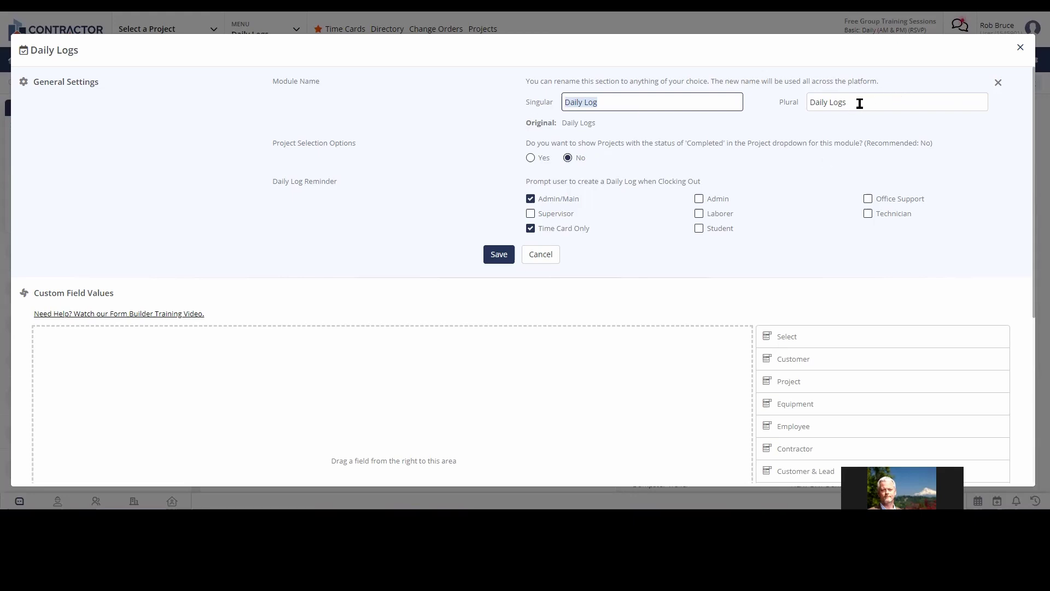
{"action": "left_click_drag", "start_coordinate": [861, 101], "coordinate": [788, 101]}
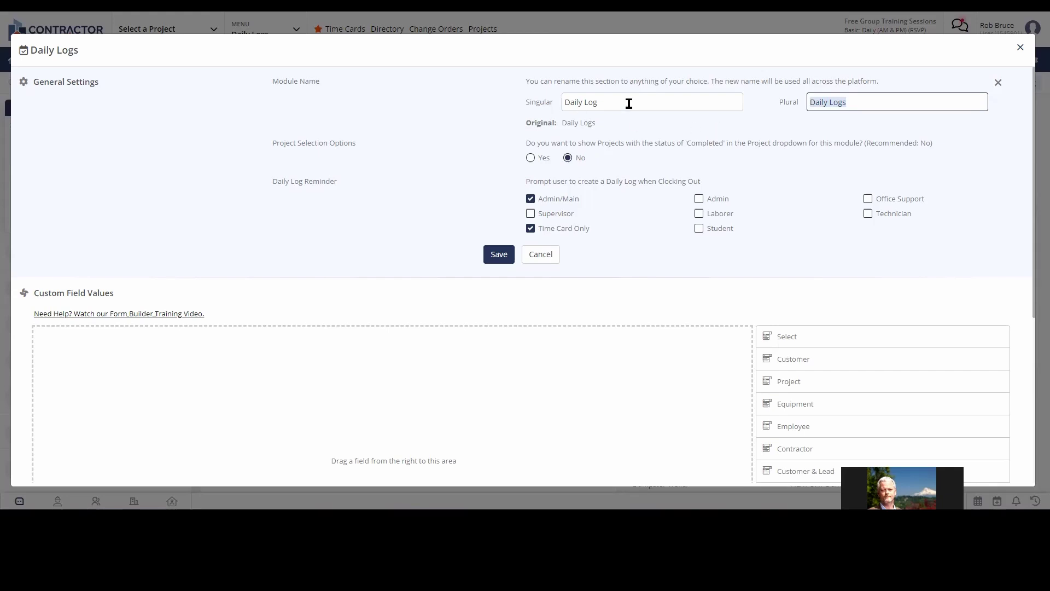
{"action": "left_click_drag", "start_coordinate": [615, 102], "coordinate": [527, 103]}
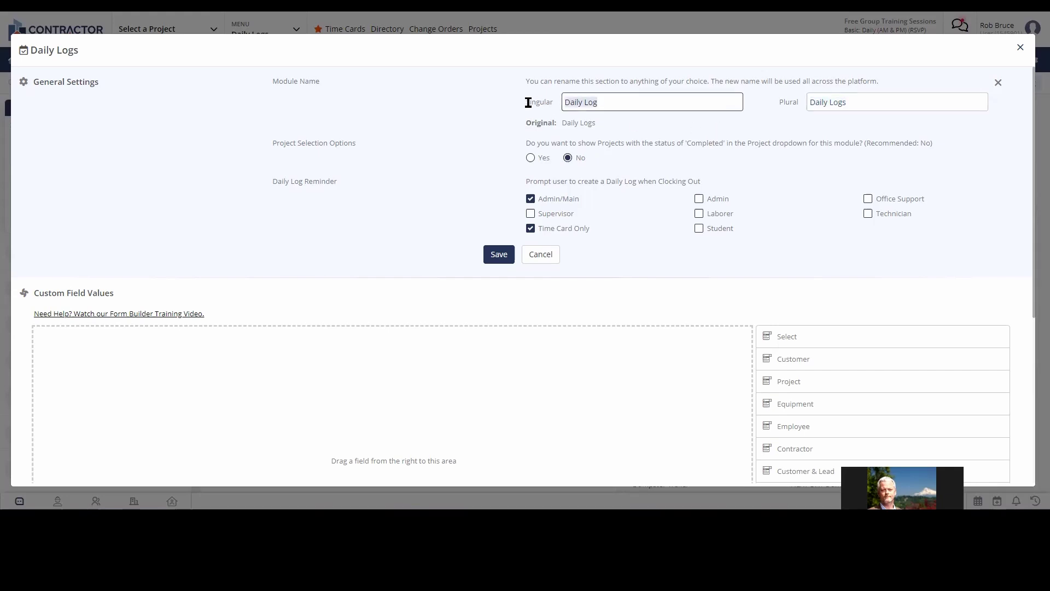
{"action": "left_click", "coordinate": [607, 103]}
{"action": "left_click", "coordinate": [1021, 49]}
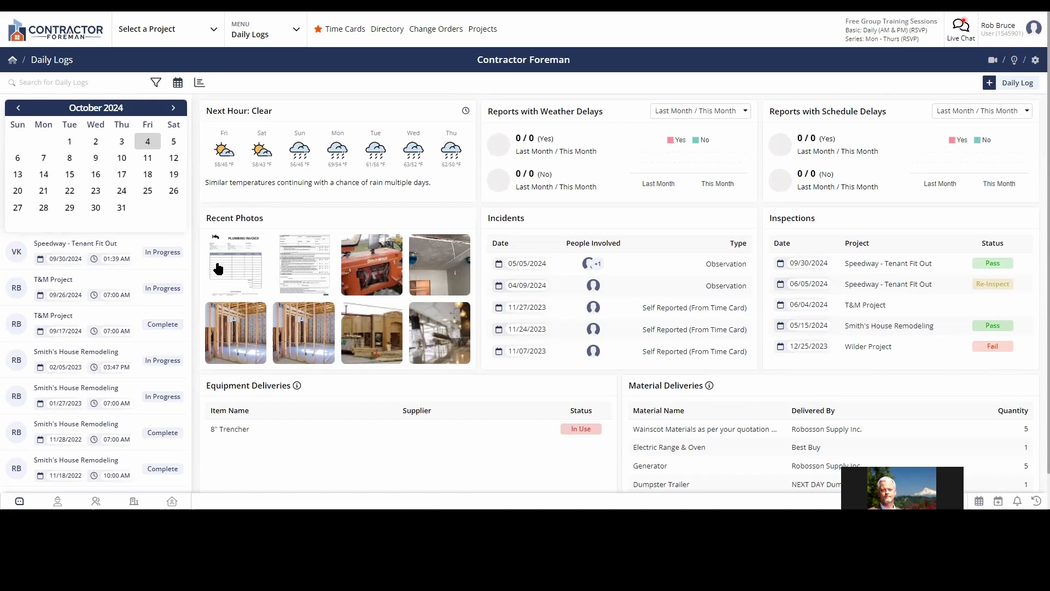
{"action": "left_click", "coordinate": [81, 251]}
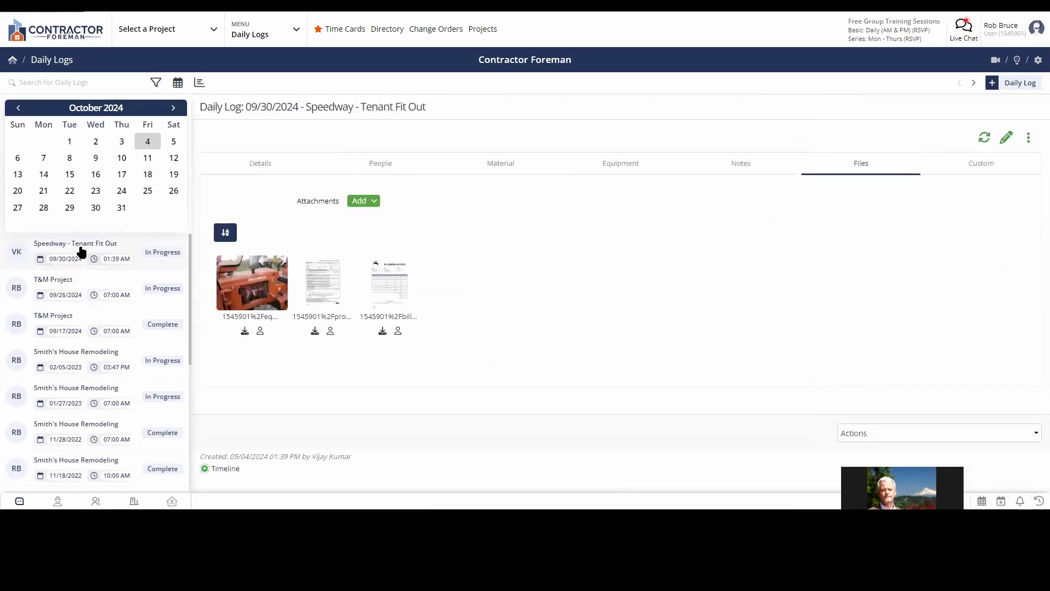
{"action": "left_click", "coordinate": [261, 163]}
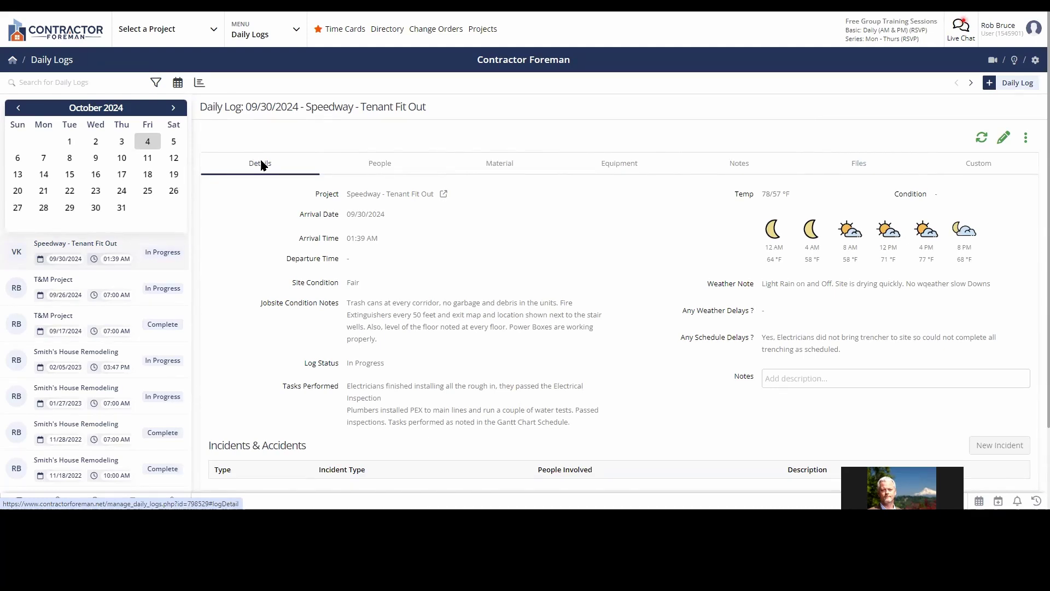
Open the Speedway - Tenant Fit Out log for editing and review its arrival, departure and site condition fields.
{"action": "left_click", "coordinate": [1004, 140]}
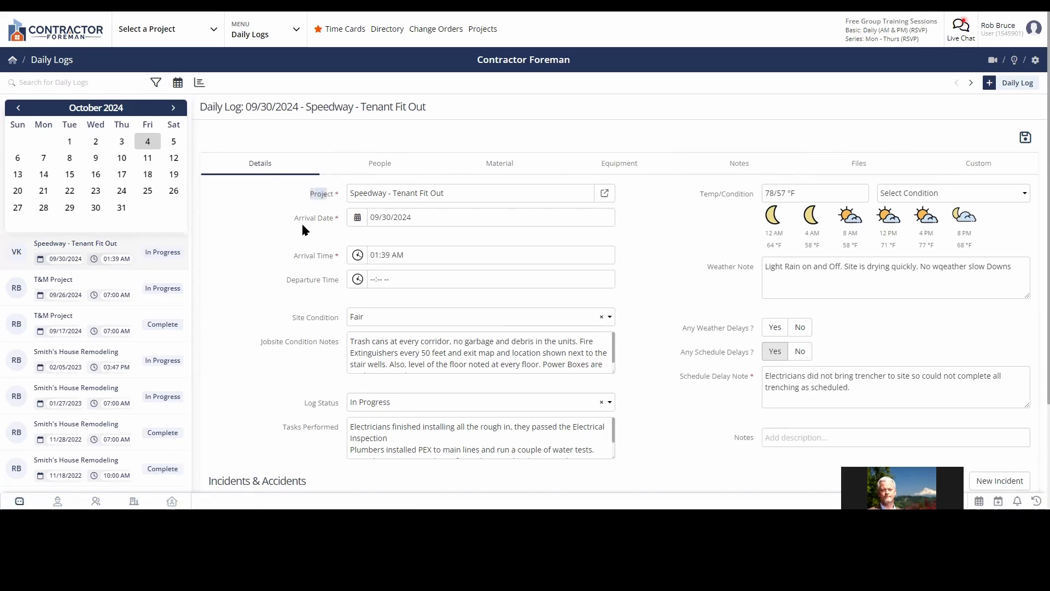
{"action": "left_click_drag", "start_coordinate": [302, 228], "coordinate": [319, 220]}
{"action": "left_click_drag", "start_coordinate": [298, 256], "coordinate": [336, 256]}
{"action": "left_click_drag", "start_coordinate": [287, 279], "coordinate": [331, 286]}
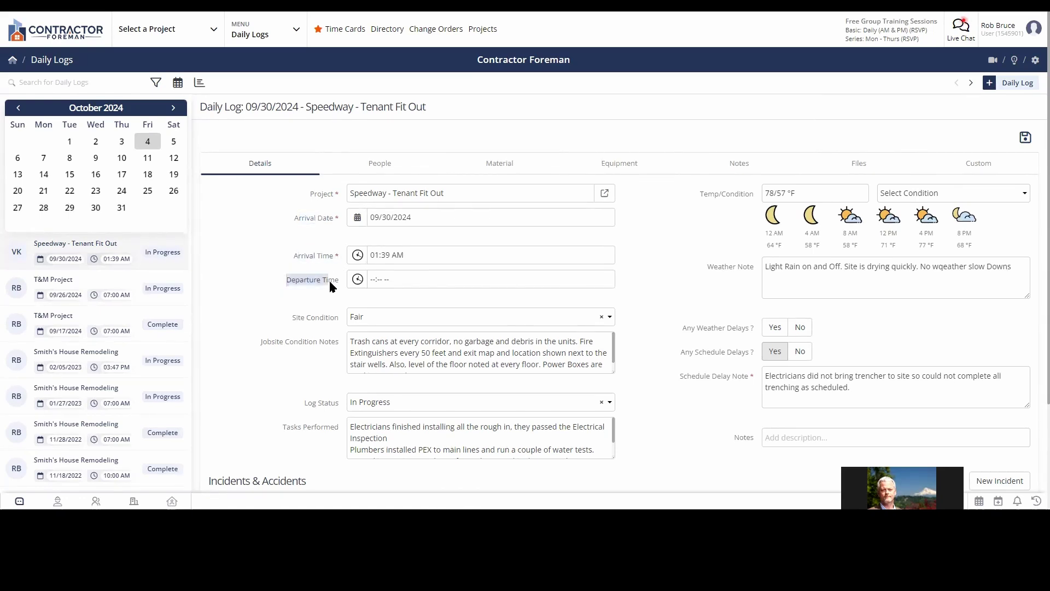
{"action": "left_click_drag", "start_coordinate": [290, 316], "coordinate": [299, 317]}
{"action": "scroll", "coordinate": [1036, 207], "scroll_direction": "down", "scroll_amount": 1}
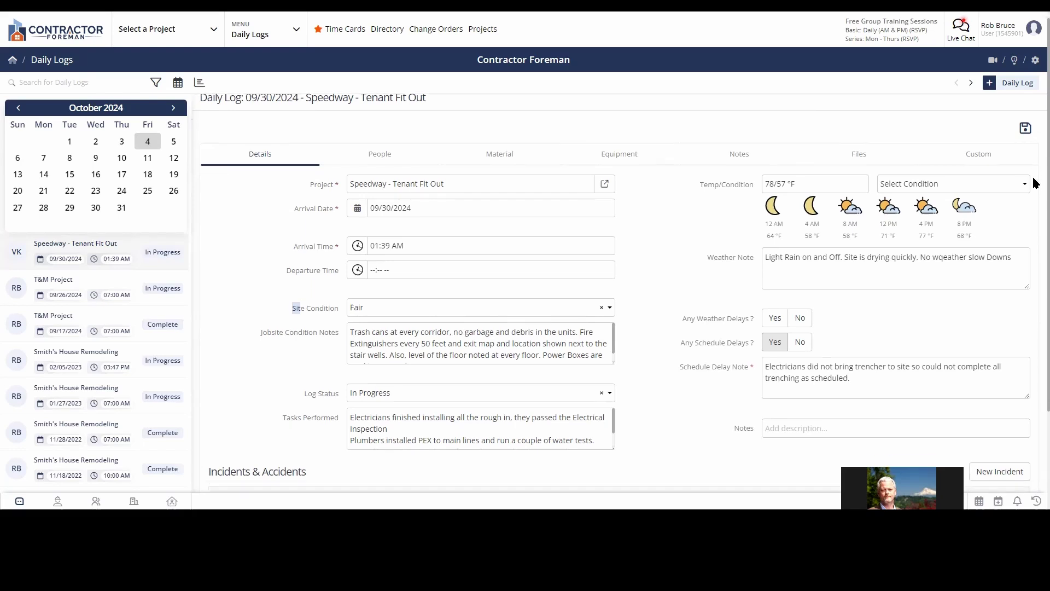
{"action": "scroll", "coordinate": [1036, 206], "scroll_direction": "down", "scroll_amount": 1}
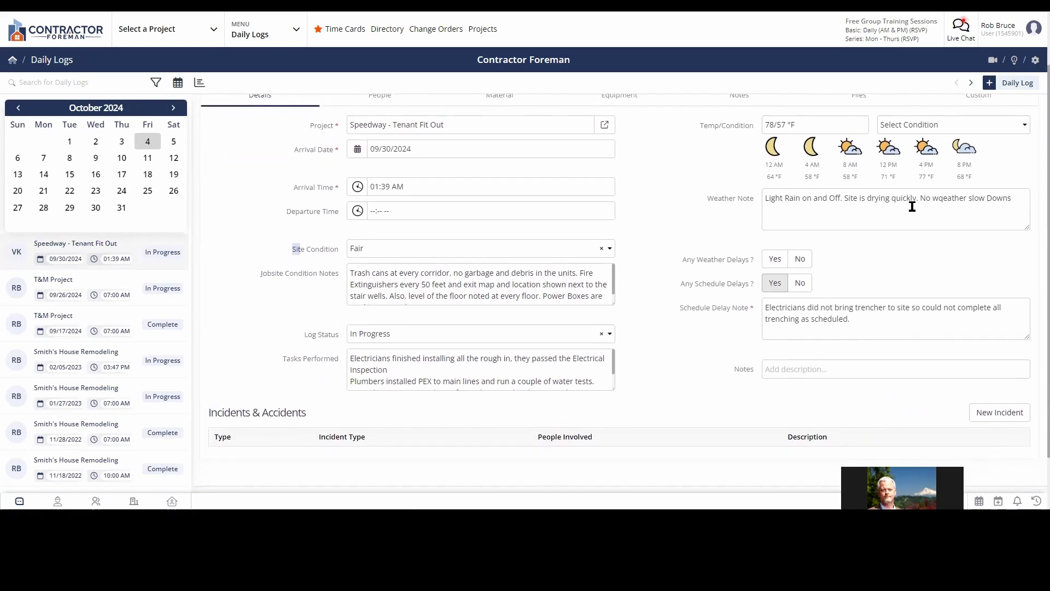
Toggle Any Weather Delays to Yes, view the delay note field, then set it back to No.
{"action": "left_click_drag", "start_coordinate": [677, 261], "coordinate": [749, 266]}
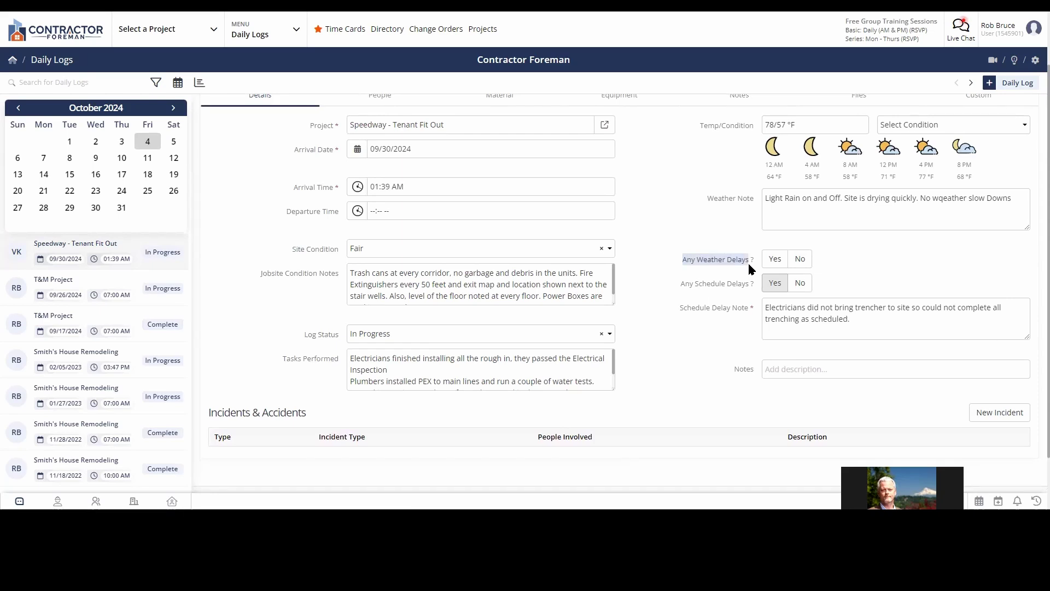
{"action": "left_click", "coordinate": [776, 260]}
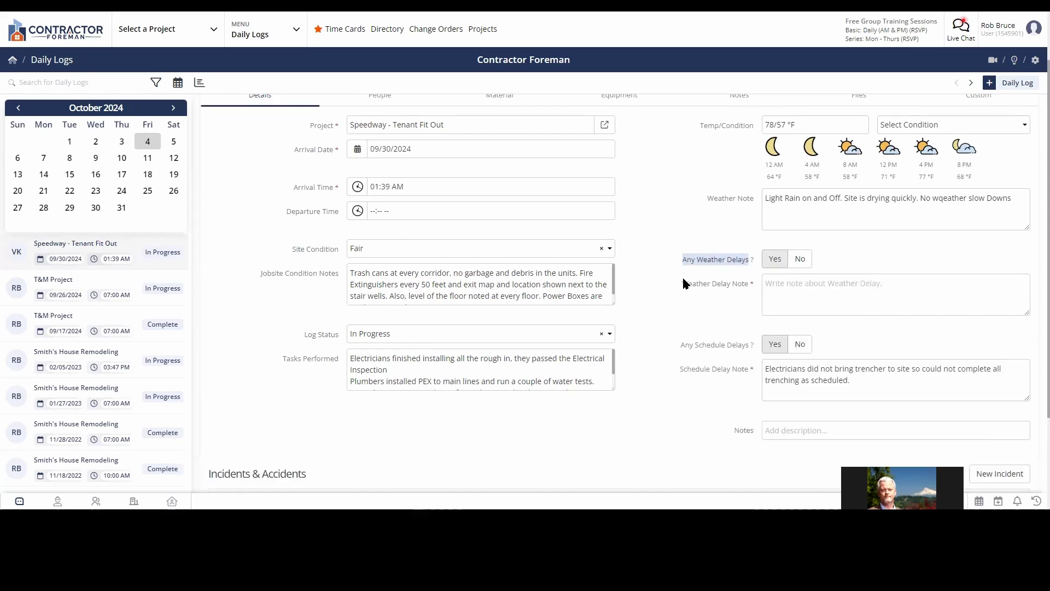
{"action": "left_click_drag", "start_coordinate": [684, 282], "coordinate": [745, 287]}
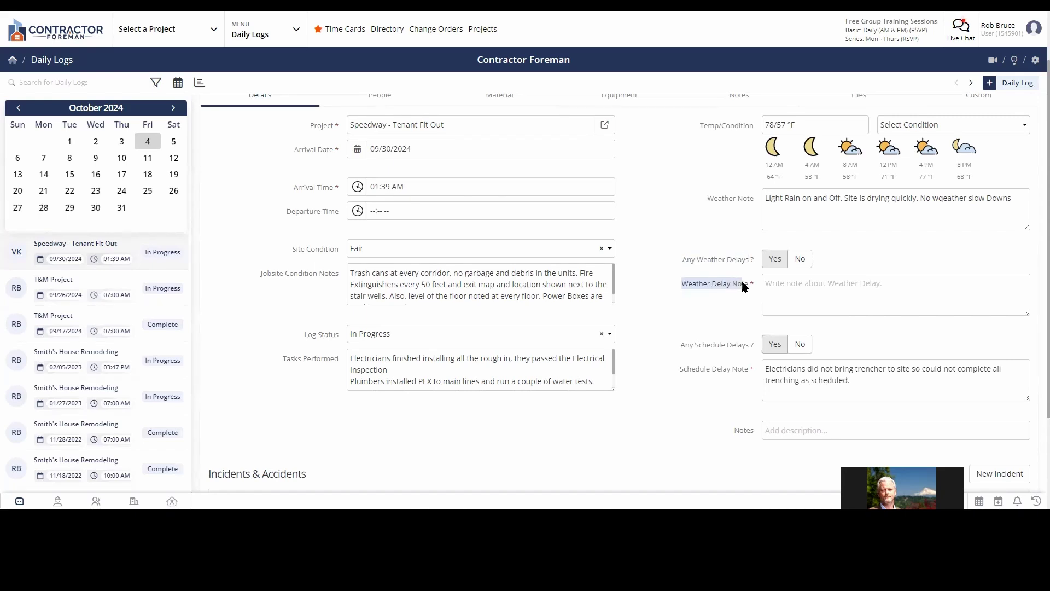
{"action": "left_click", "coordinate": [813, 298]}
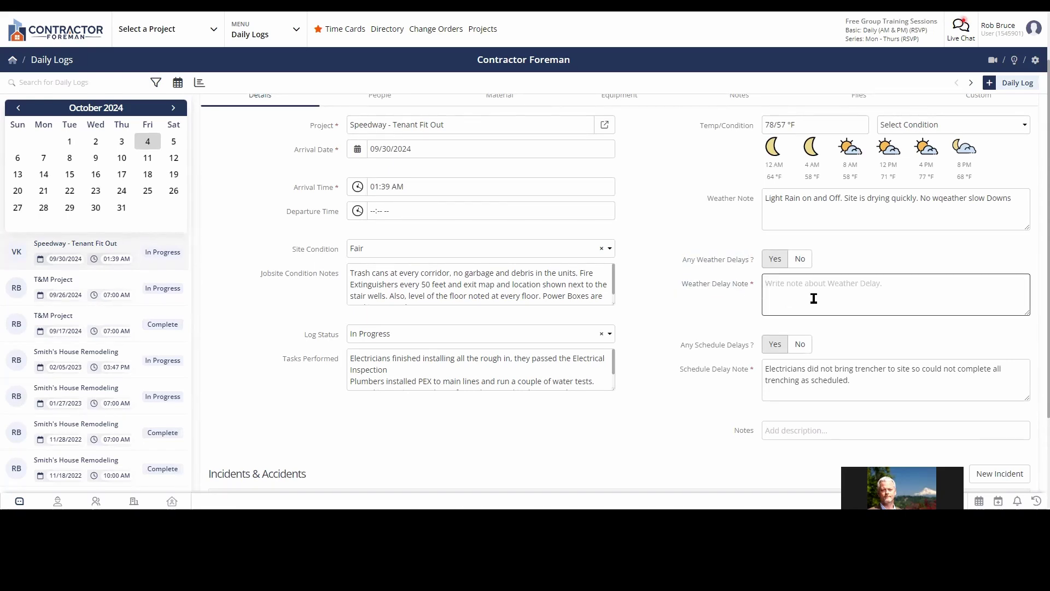
{"action": "left_click", "coordinate": [800, 259]}
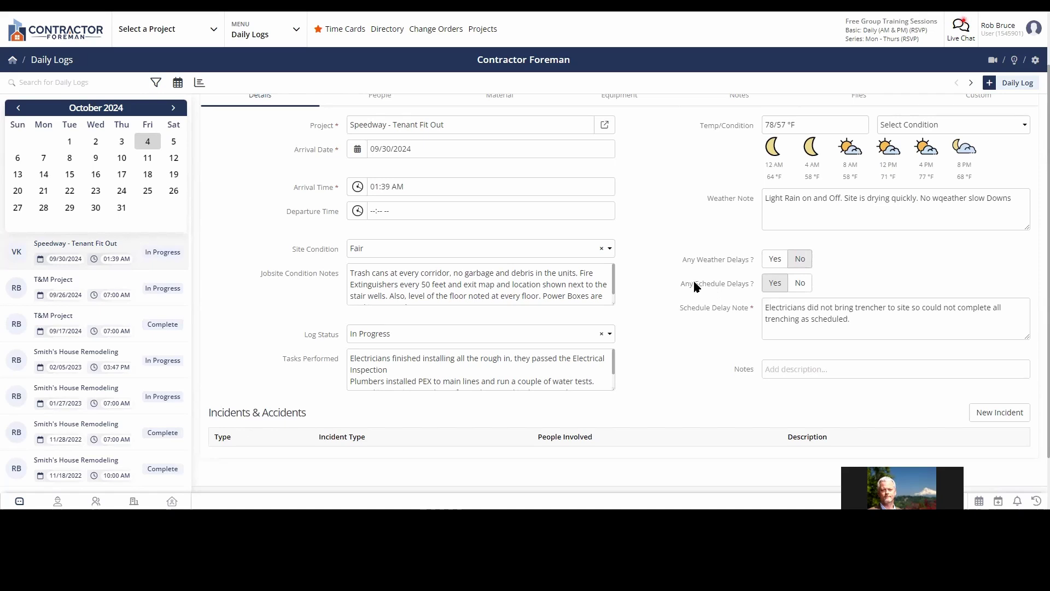
Review the schedule delay note and Incidents & Accidents section, then open and close the modules list.
{"action": "left_click_drag", "start_coordinate": [703, 284], "coordinate": [742, 311]}
{"action": "left_click", "coordinate": [860, 323]}
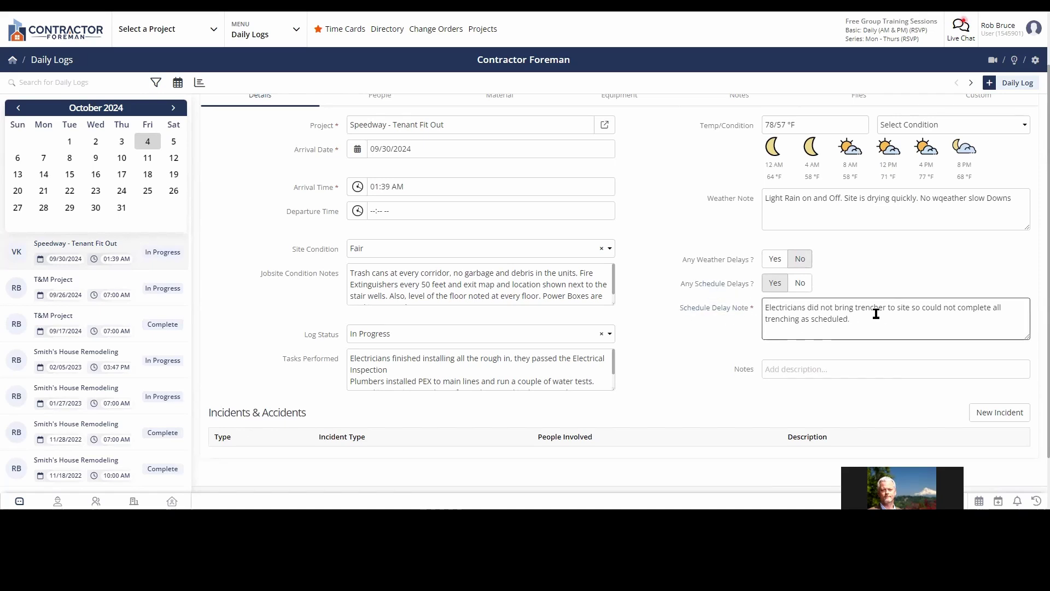
{"action": "left_click_drag", "start_coordinate": [868, 308], "coordinate": [897, 310]}
{"action": "left_click", "coordinate": [704, 338]}
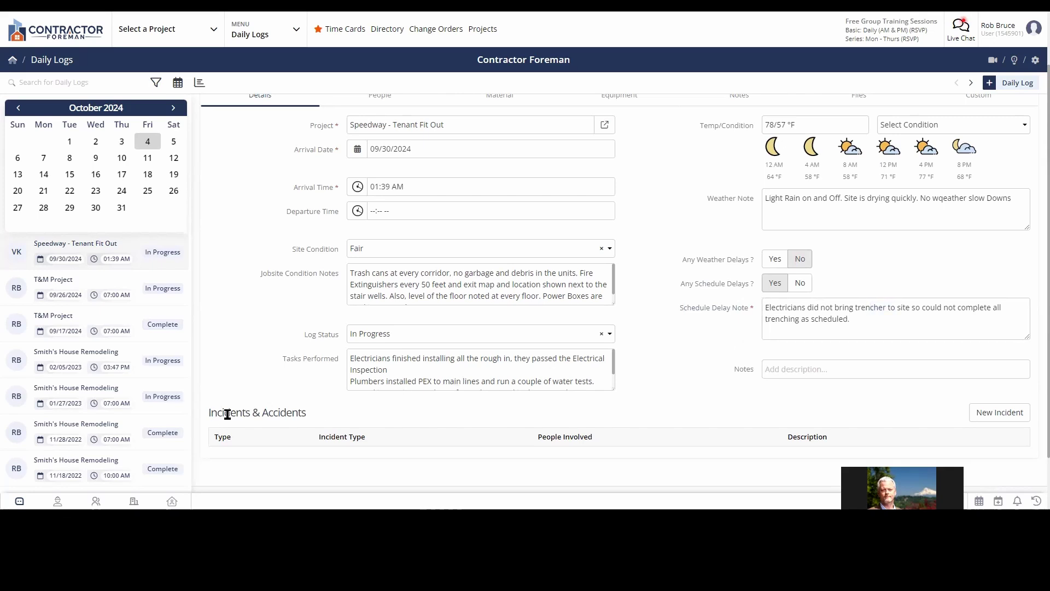
{"action": "left_click_drag", "start_coordinate": [217, 414], "coordinate": [295, 414]}
{"action": "left_click", "coordinate": [297, 29]}
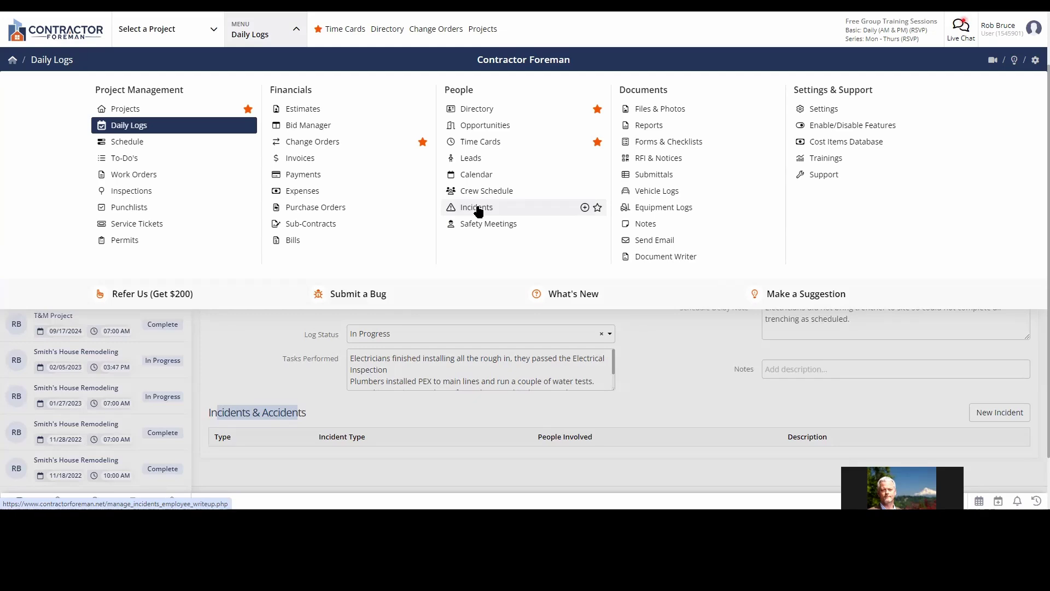
{"action": "left_click", "coordinate": [417, 60]}
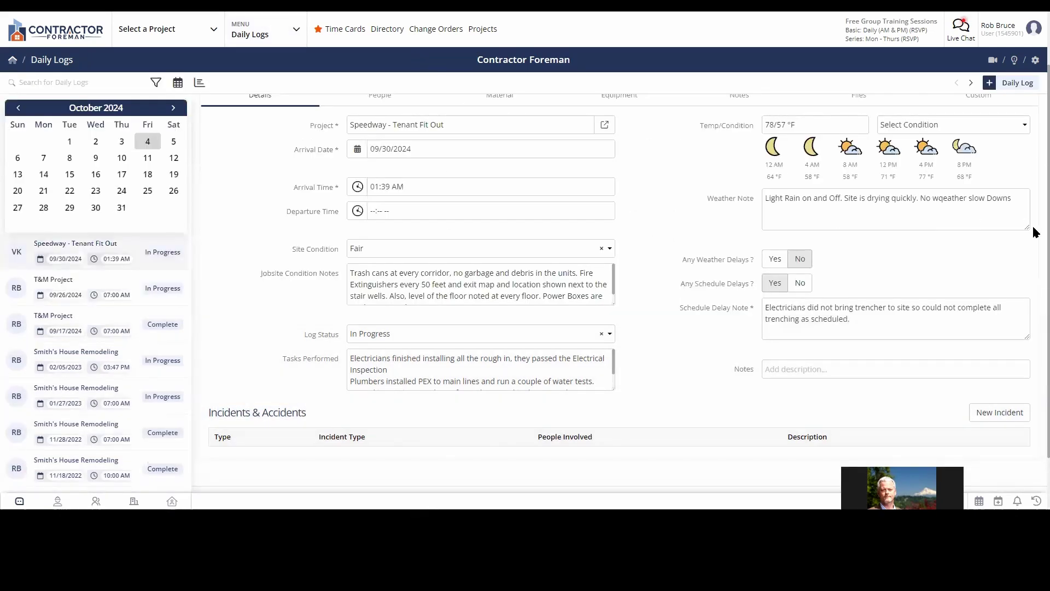
{"action": "scroll", "coordinate": [930, 246], "scroll_direction": "up", "scroll_amount": 1}
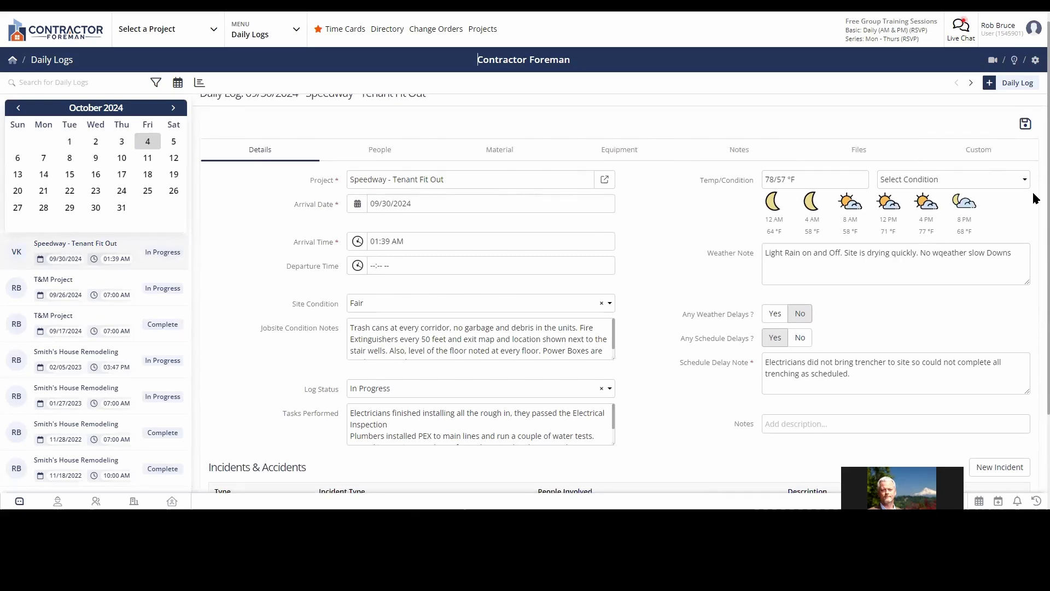
{"action": "scroll", "coordinate": [1034, 172], "scroll_direction": "up", "scroll_amount": 1}
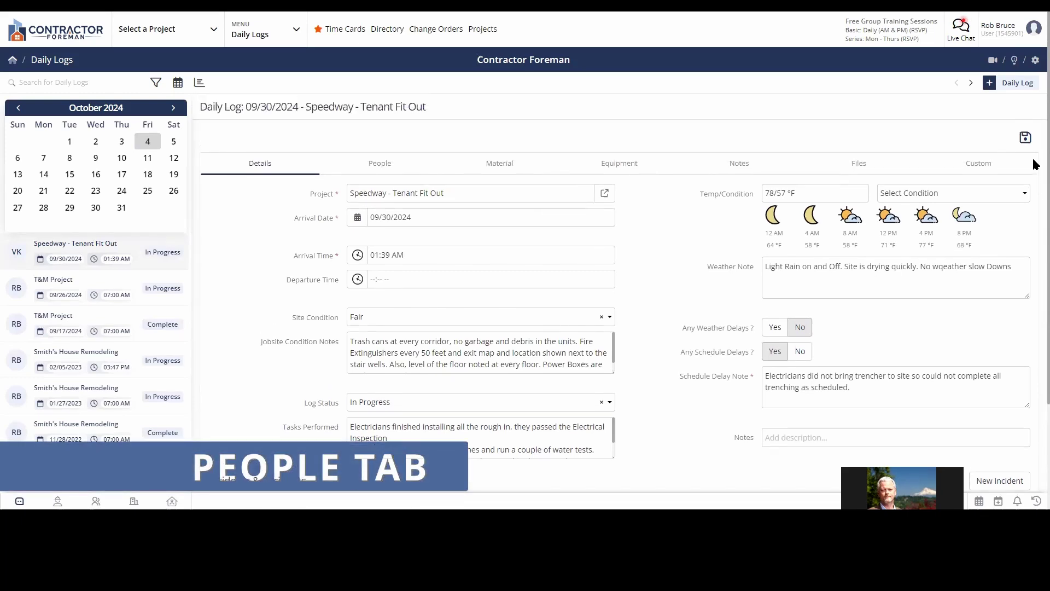
{"action": "left_click", "coordinate": [380, 165]}
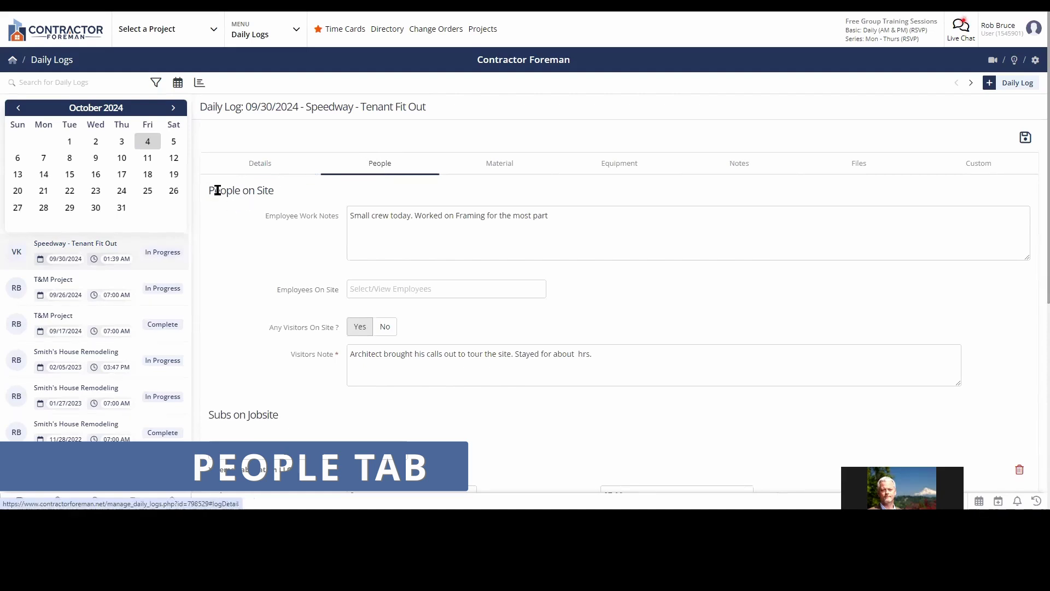
{"action": "left_click_drag", "start_coordinate": [211, 190], "coordinate": [274, 189]}
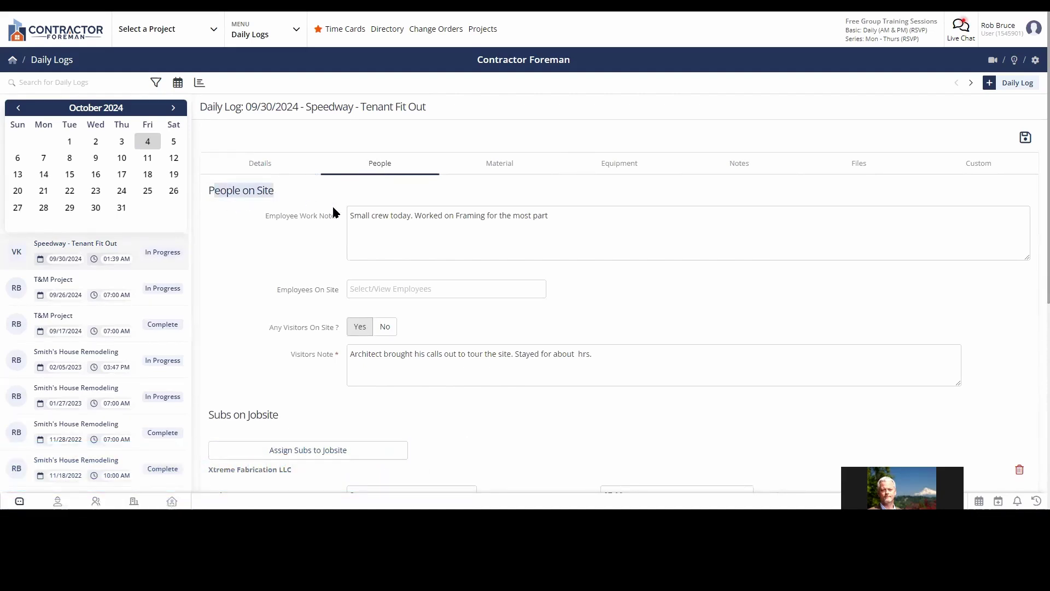
{"action": "left_click", "coordinate": [271, 217]}
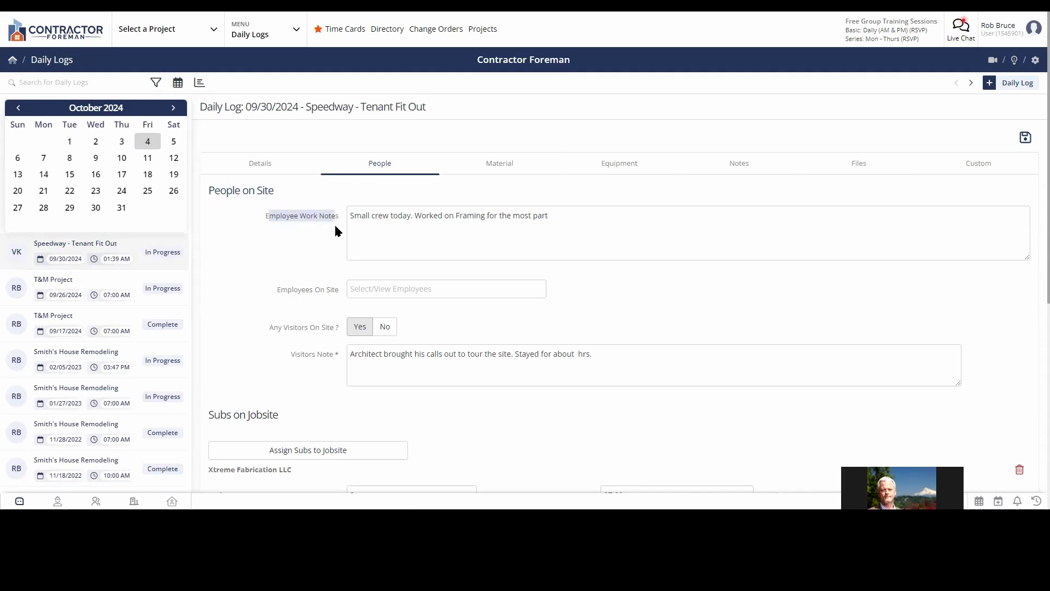
{"action": "left_click", "coordinate": [396, 239]}
{"action": "left_click_drag", "start_coordinate": [378, 213], "coordinate": [486, 214]}
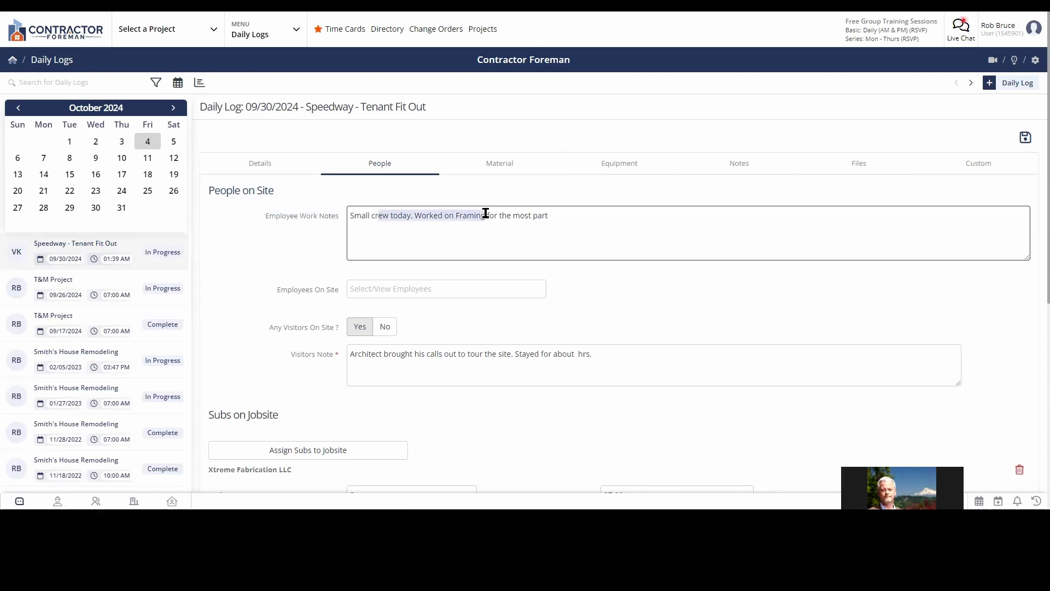
{"action": "left_click", "coordinate": [525, 231]}
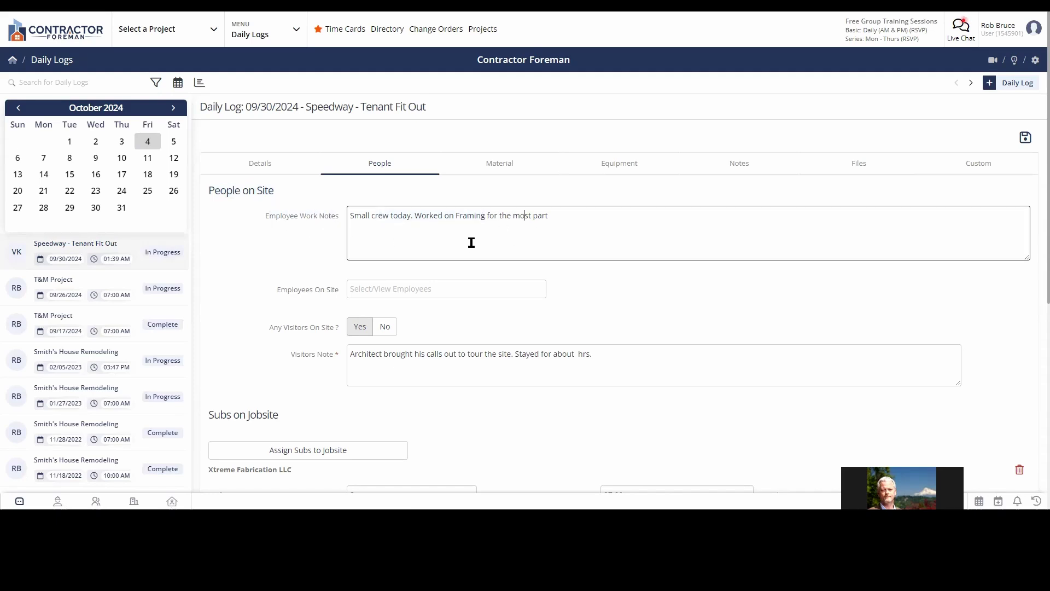
{"action": "left_click", "coordinate": [277, 295]}
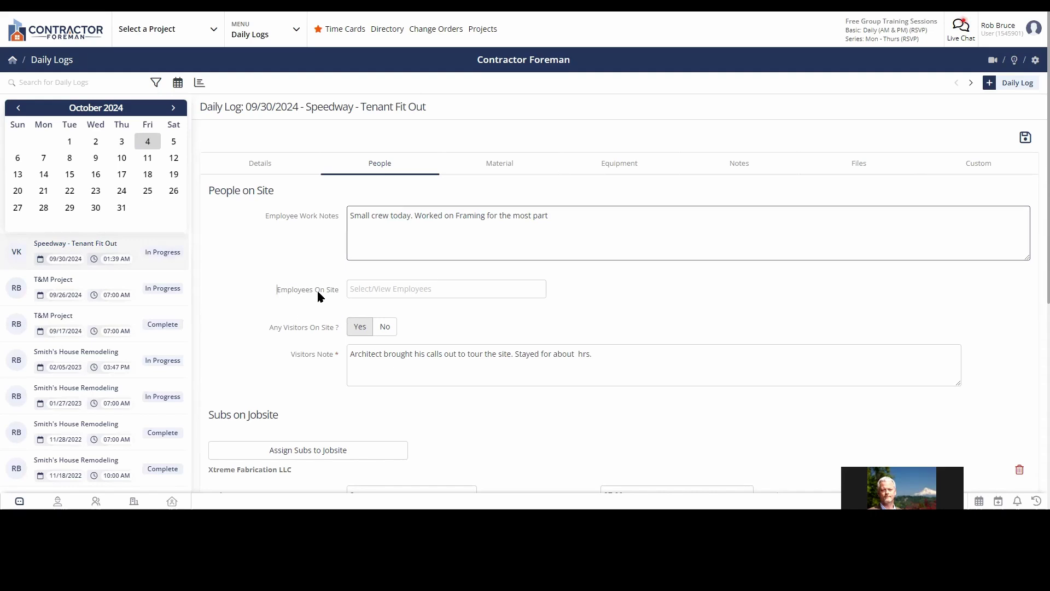
{"action": "left_click", "coordinate": [340, 303], "text": "shift"}
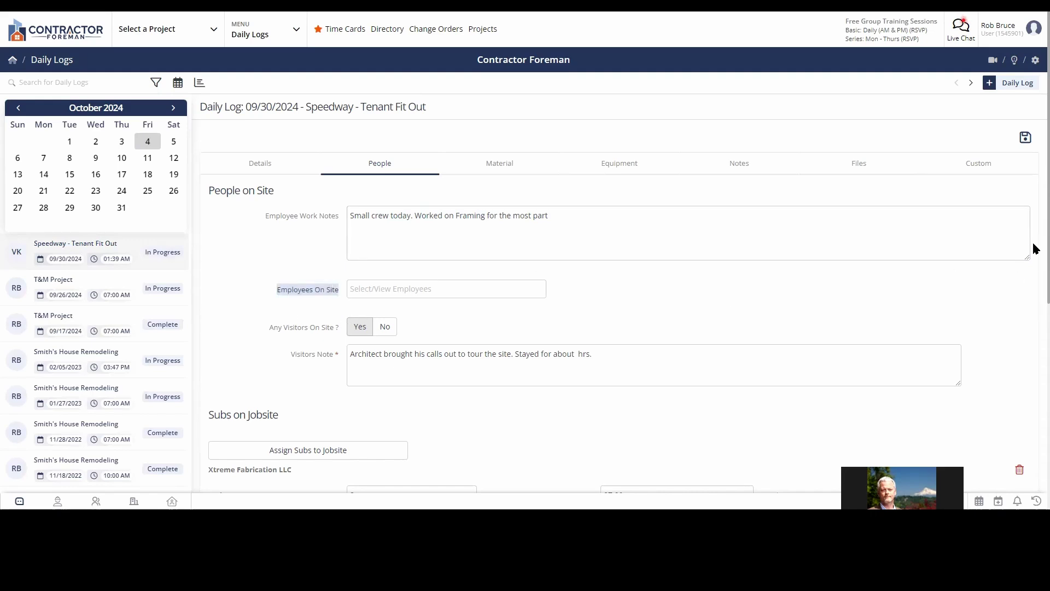
{"action": "scroll", "coordinate": [1034, 274], "scroll_direction": "down", "scroll_amount": 3}
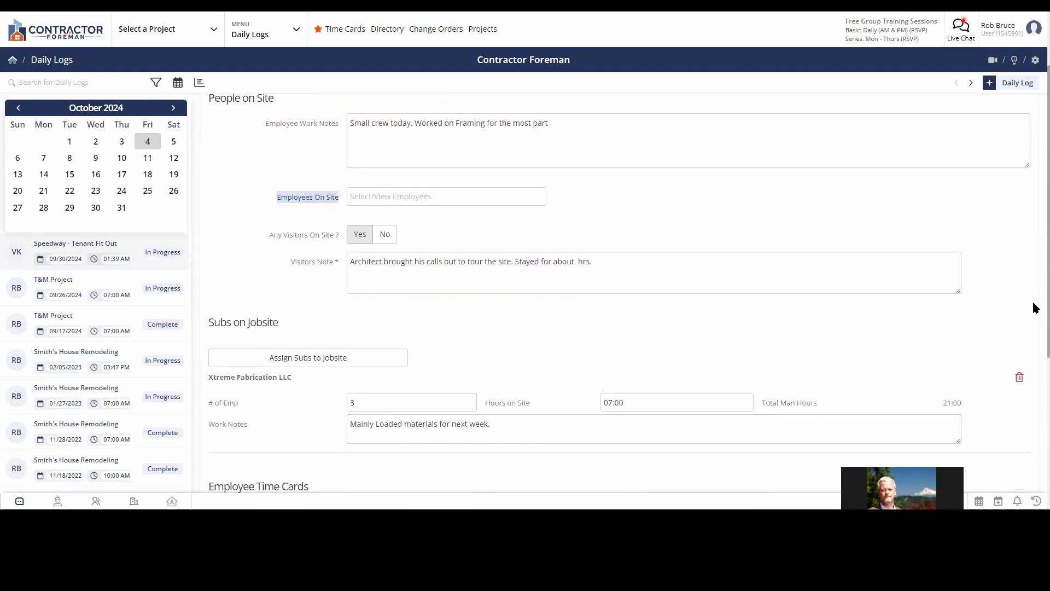
{"action": "scroll", "coordinate": [1035, 308], "scroll_direction": "down", "scroll_amount": 5}
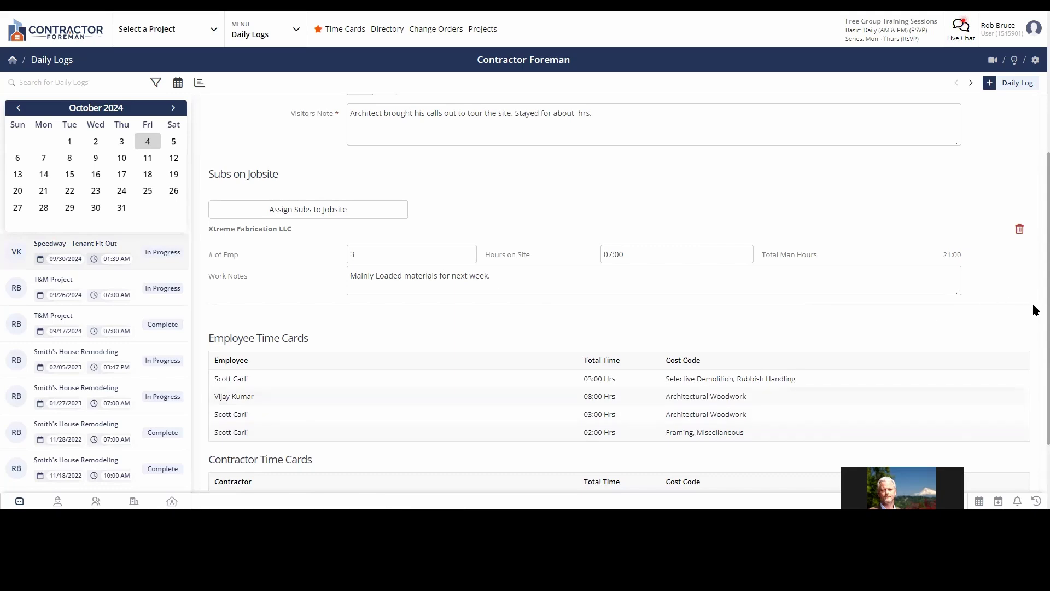
{"action": "scroll", "coordinate": [1035, 246], "scroll_direction": "up", "scroll_amount": 2}
{"action": "scroll", "coordinate": [1036, 246], "scroll_direction": "up", "scroll_amount": 4}
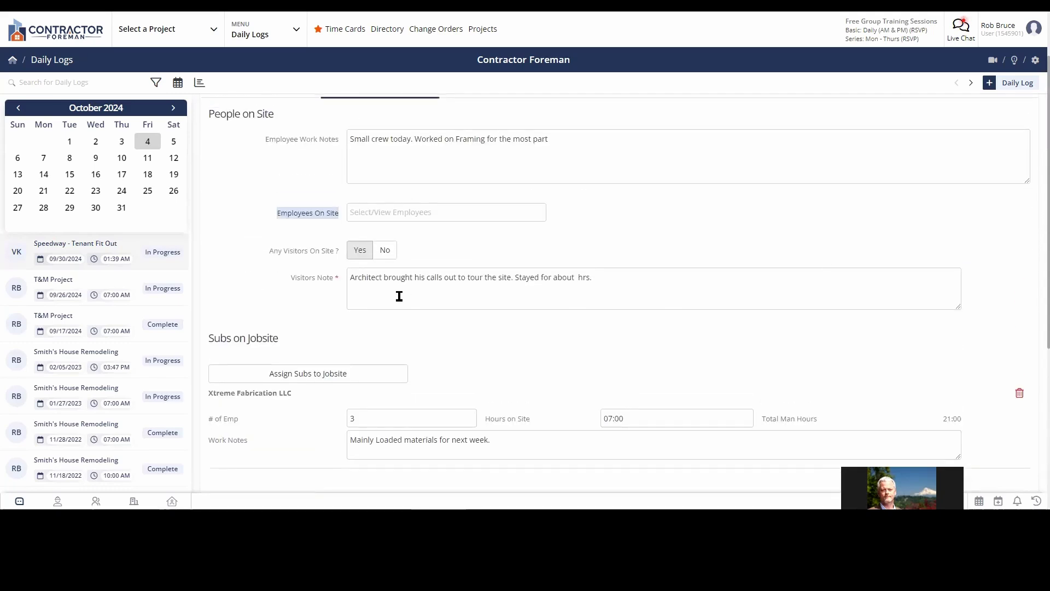
{"action": "double_click", "coordinate": [303, 278]}
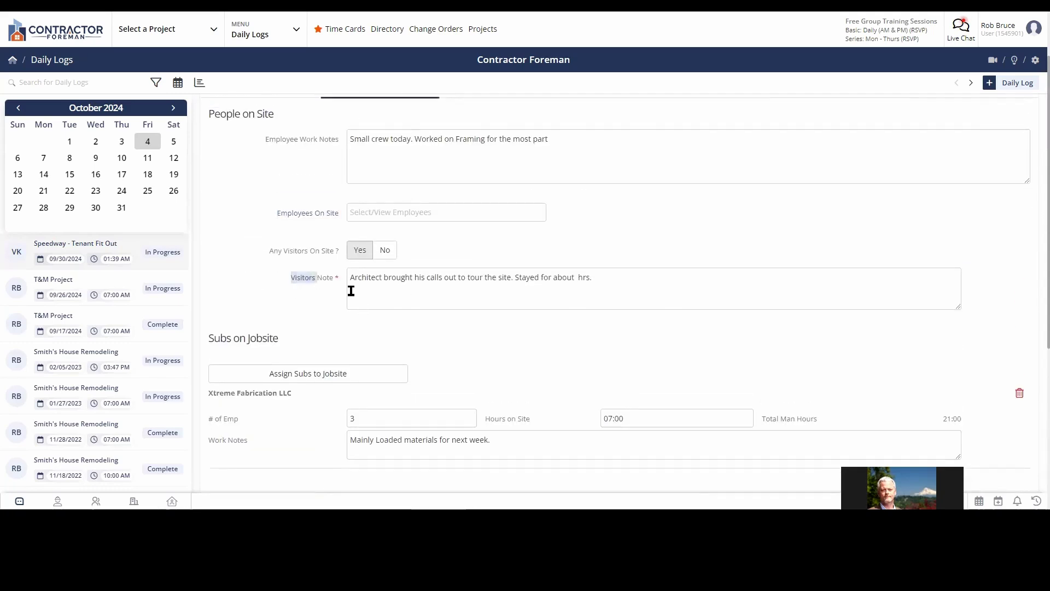
{"action": "left_click_drag", "start_coordinate": [353, 282], "coordinate": [659, 276]}
{"action": "left_click", "coordinate": [634, 283]}
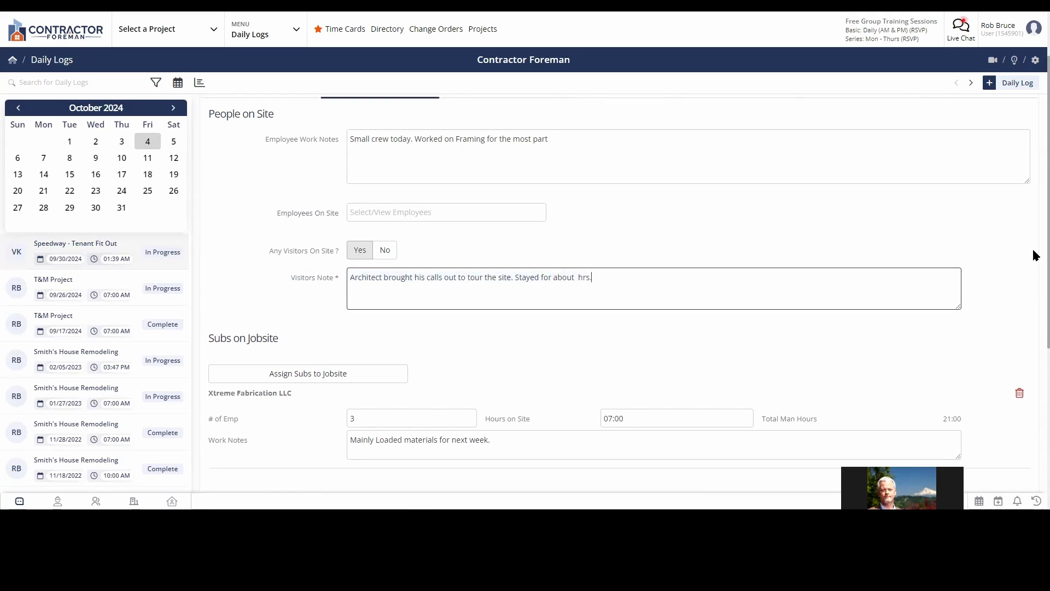
{"action": "scroll", "coordinate": [1034, 257], "scroll_direction": "down", "scroll_amount": 1}
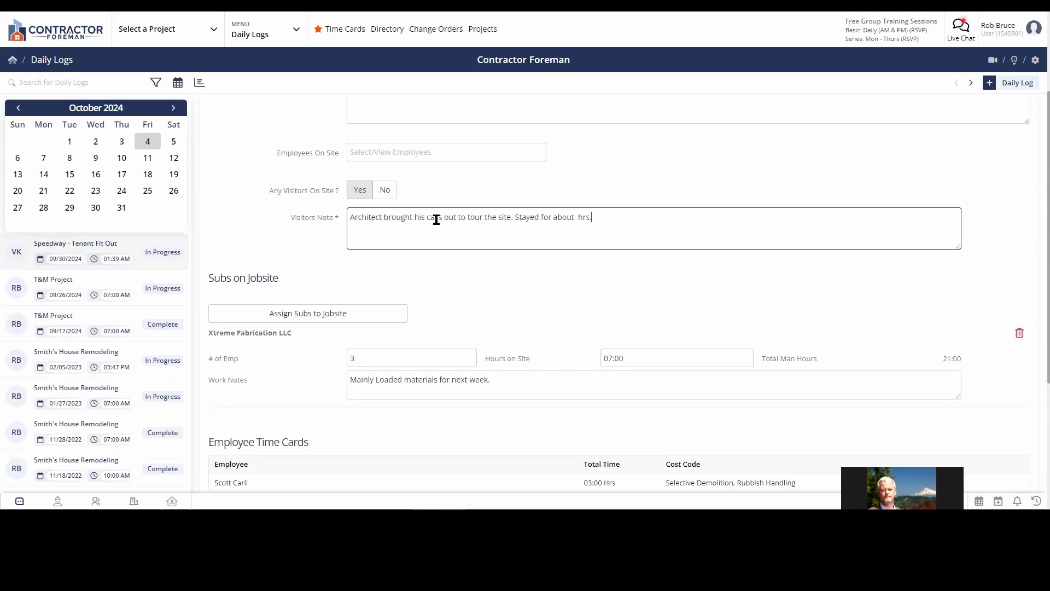
{"action": "left_click_drag", "start_coordinate": [440, 218], "coordinate": [426, 218]}
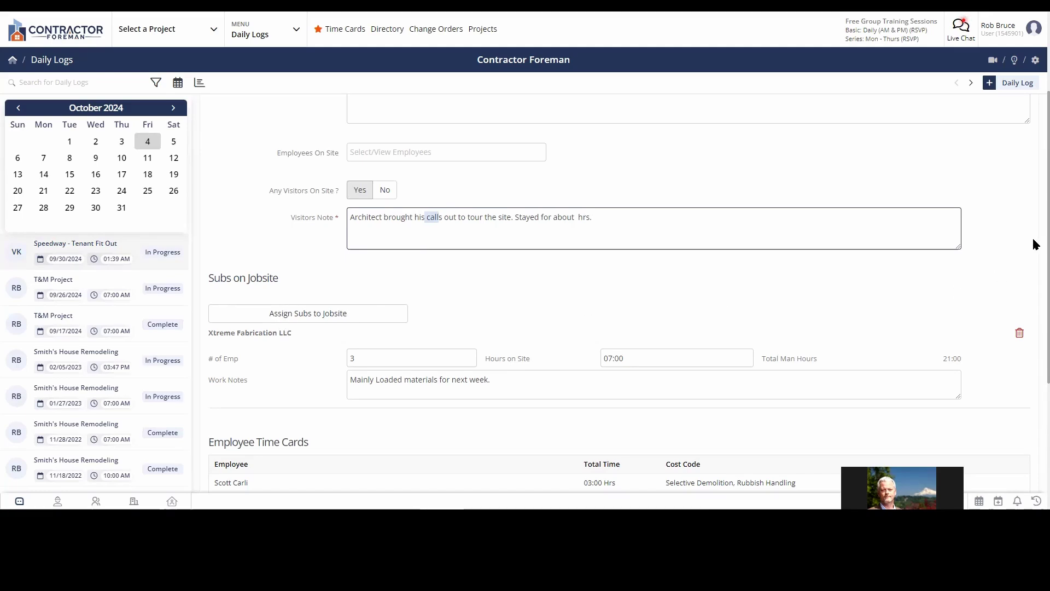
{"action": "scroll", "coordinate": [1035, 240], "scroll_direction": "down", "scroll_amount": 2}
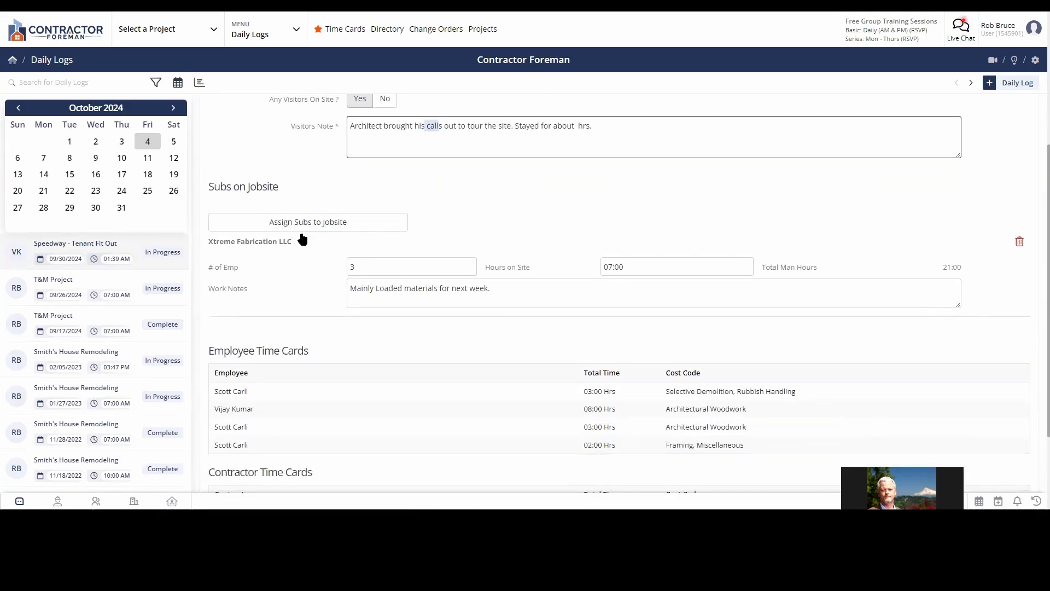
{"action": "left_click", "coordinate": [328, 224]}
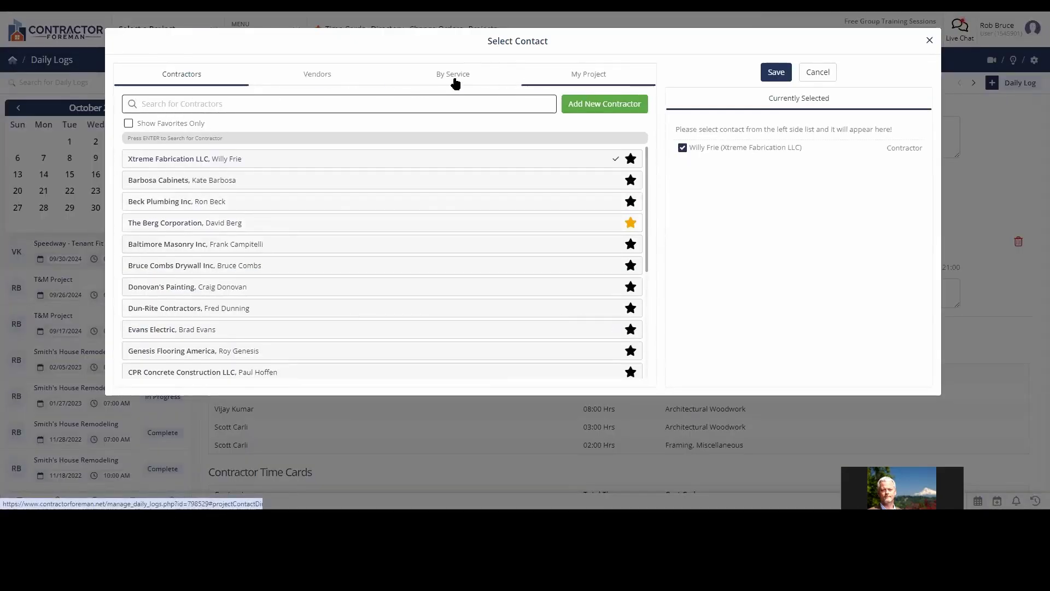
{"action": "left_click", "coordinate": [818, 73]}
{"action": "left_click", "coordinate": [428, 268]}
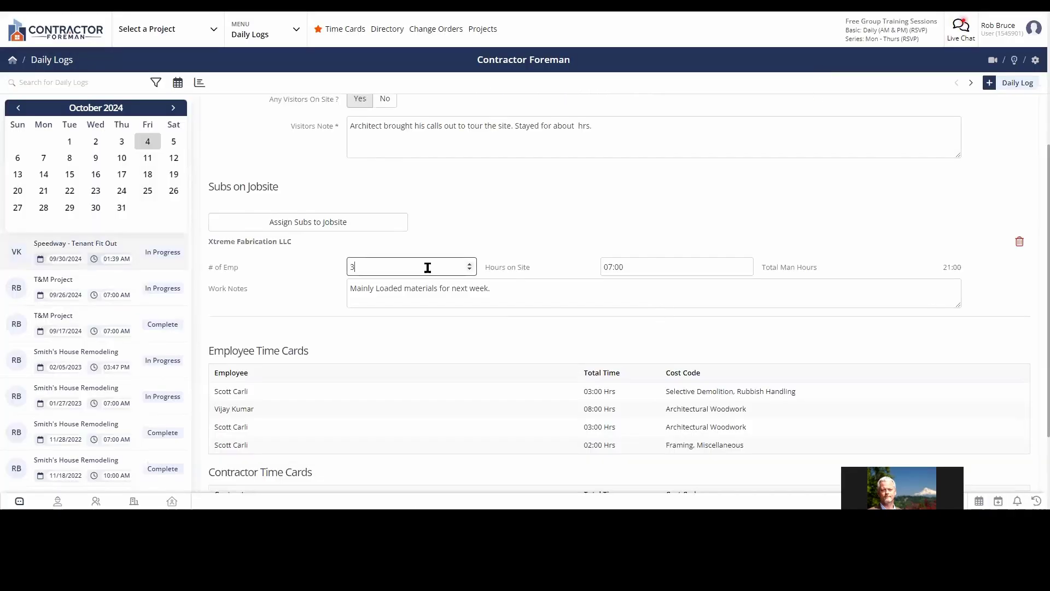
{"action": "left_click", "coordinate": [640, 266]}
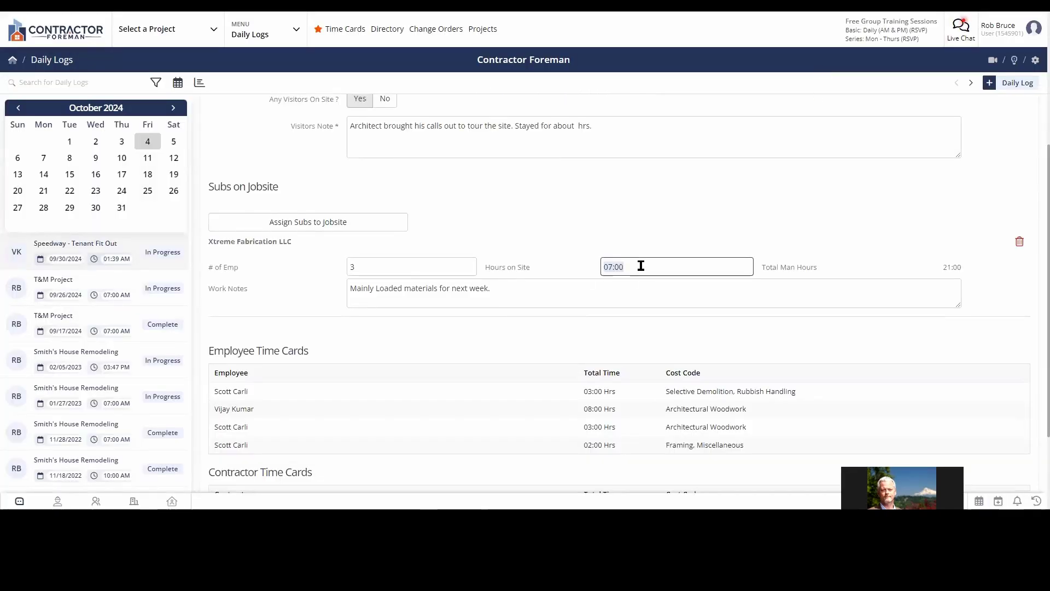
{"action": "left_click_drag", "start_coordinate": [779, 268], "coordinate": [817, 270]}
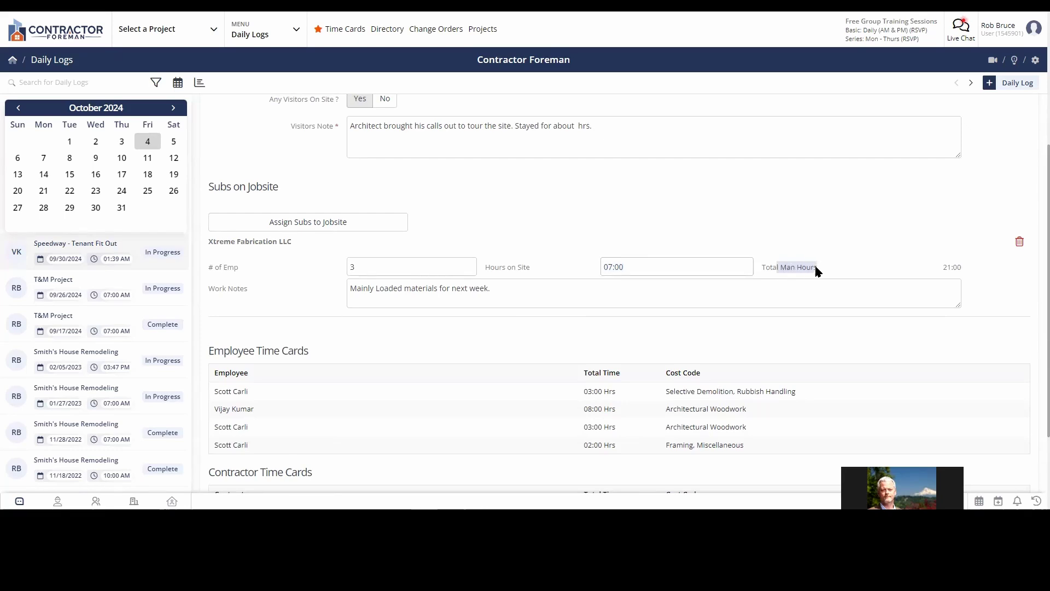
{"action": "left_click", "coordinate": [637, 292]}
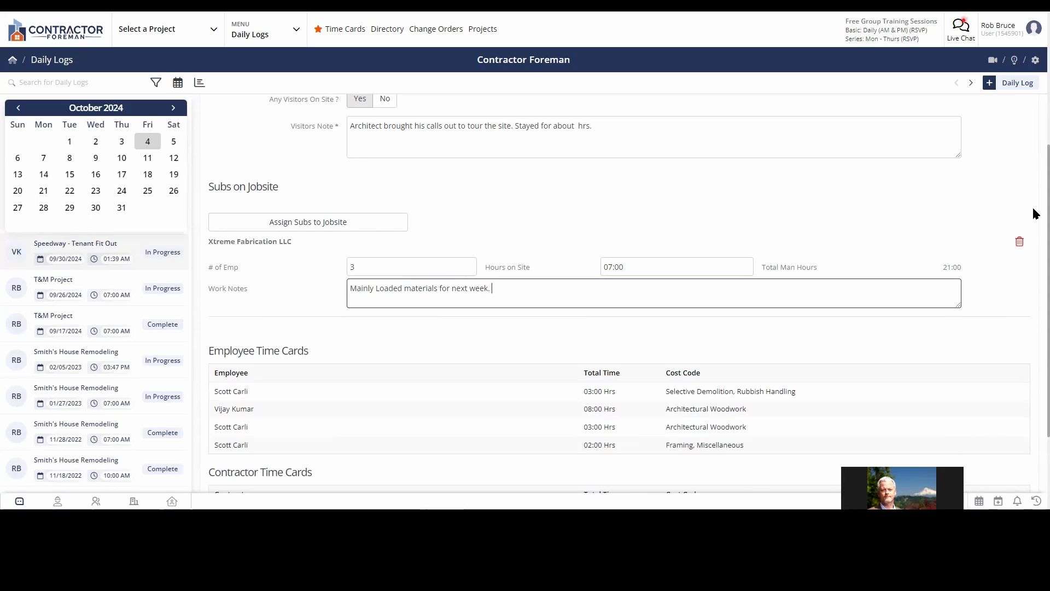
{"action": "scroll", "coordinate": [1036, 220], "scroll_direction": "down", "scroll_amount": 1}
{"action": "scroll", "coordinate": [1035, 220], "scroll_direction": "down", "scroll_amount": 3}
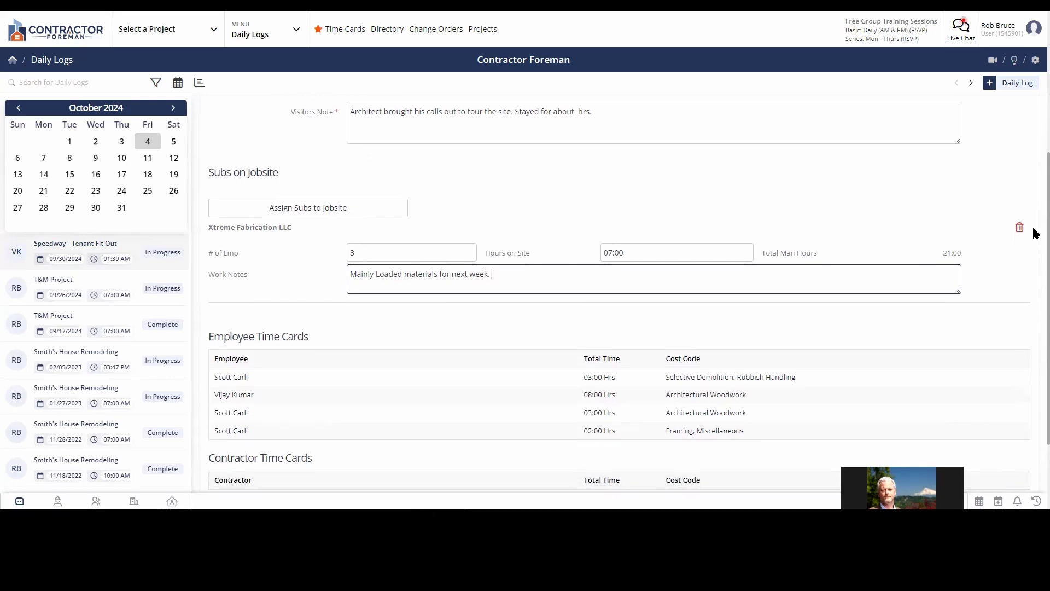
{"action": "scroll", "coordinate": [1036, 245], "scroll_direction": "down", "scroll_amount": 2}
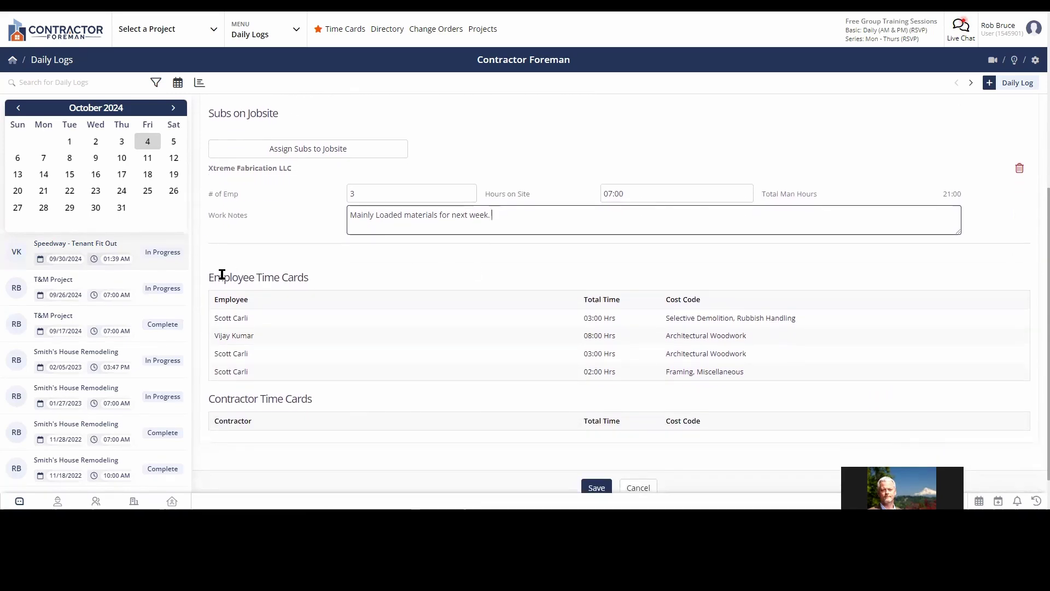
{"action": "left_click_drag", "start_coordinate": [221, 276], "coordinate": [282, 278]}
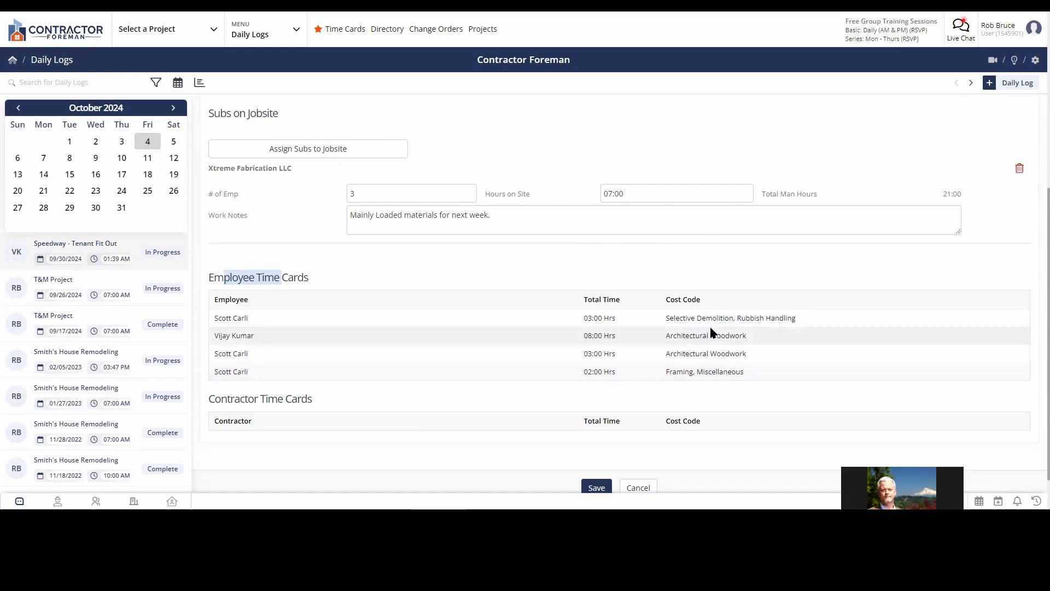
{"action": "left_click_drag", "start_coordinate": [668, 318], "coordinate": [741, 320]}
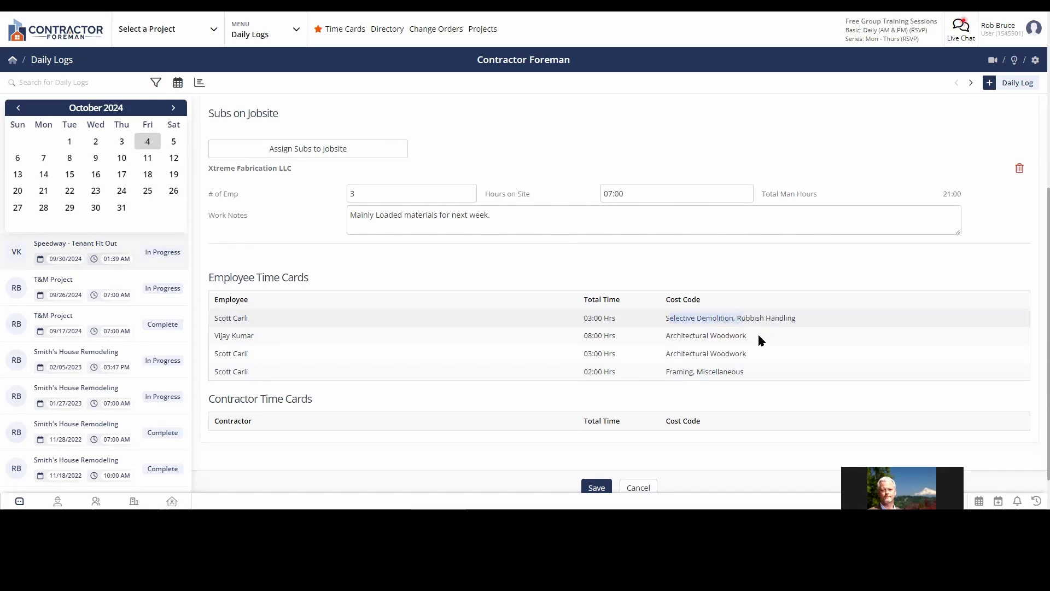
{"action": "left_click_drag", "start_coordinate": [678, 352], "coordinate": [750, 361]}
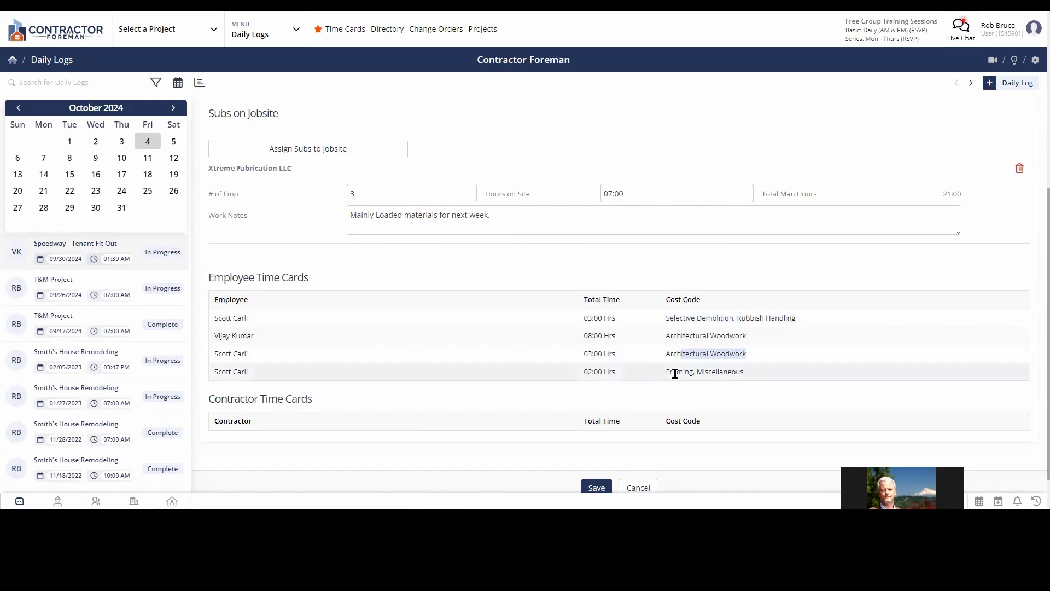
{"action": "left_click_drag", "start_coordinate": [676, 374], "coordinate": [737, 372]}
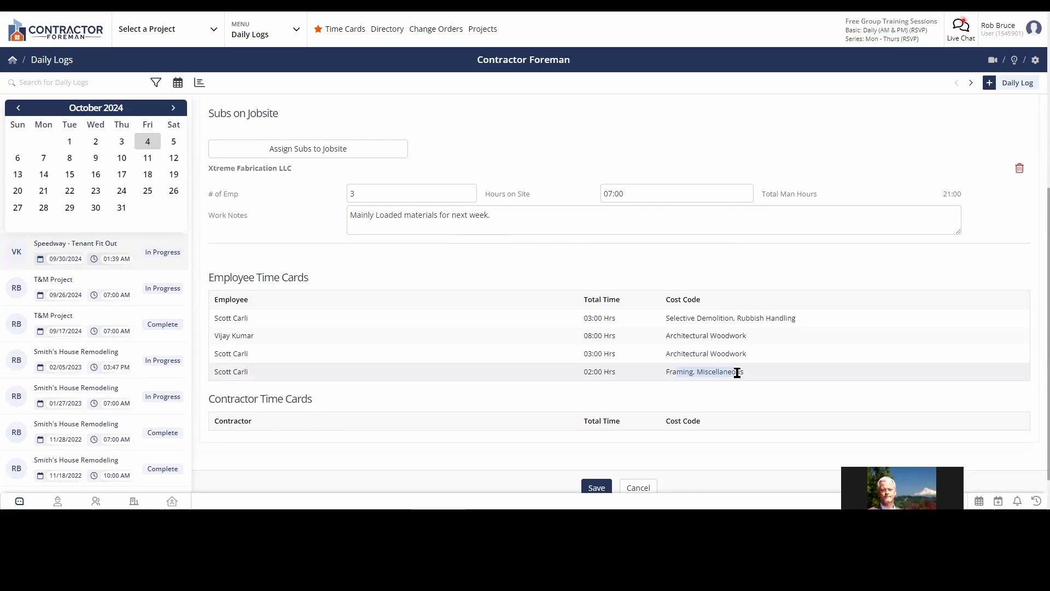
{"action": "left_click", "coordinate": [662, 257]}
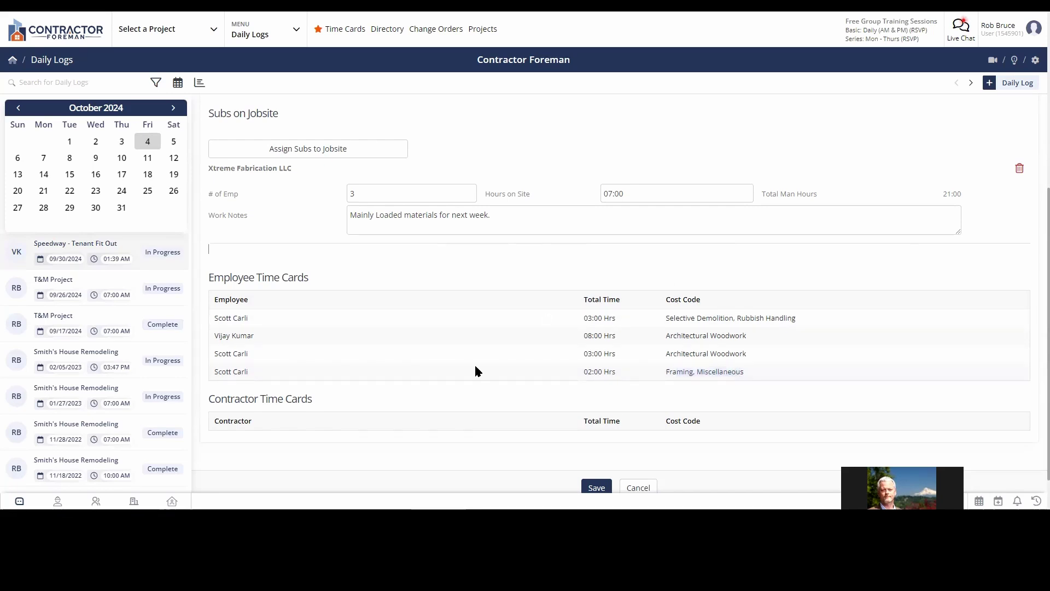
{"action": "left_click_drag", "start_coordinate": [218, 401], "coordinate": [337, 403]}
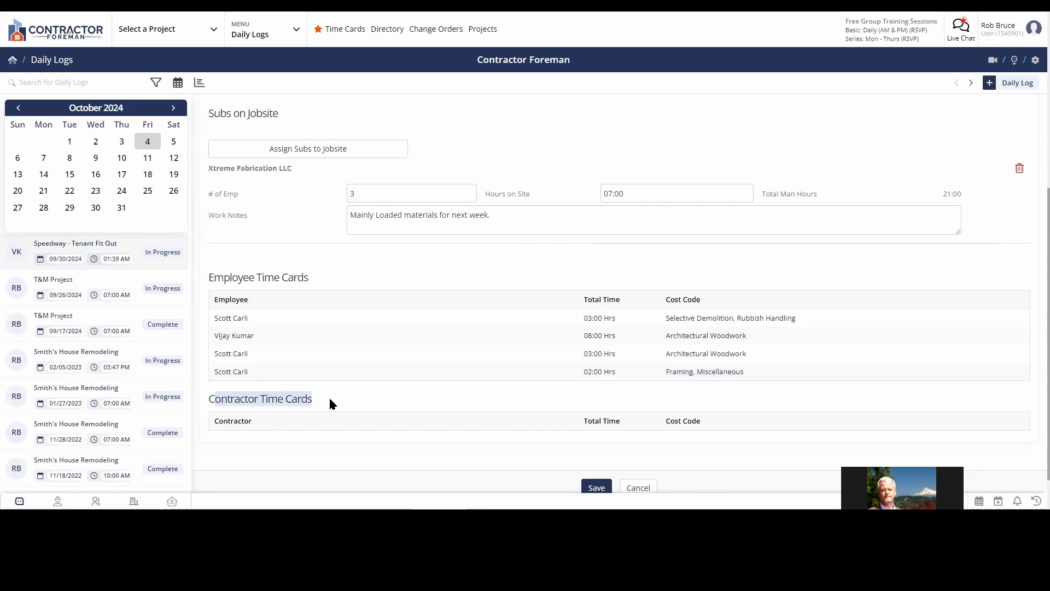
{"action": "left_click", "coordinate": [329, 400]}
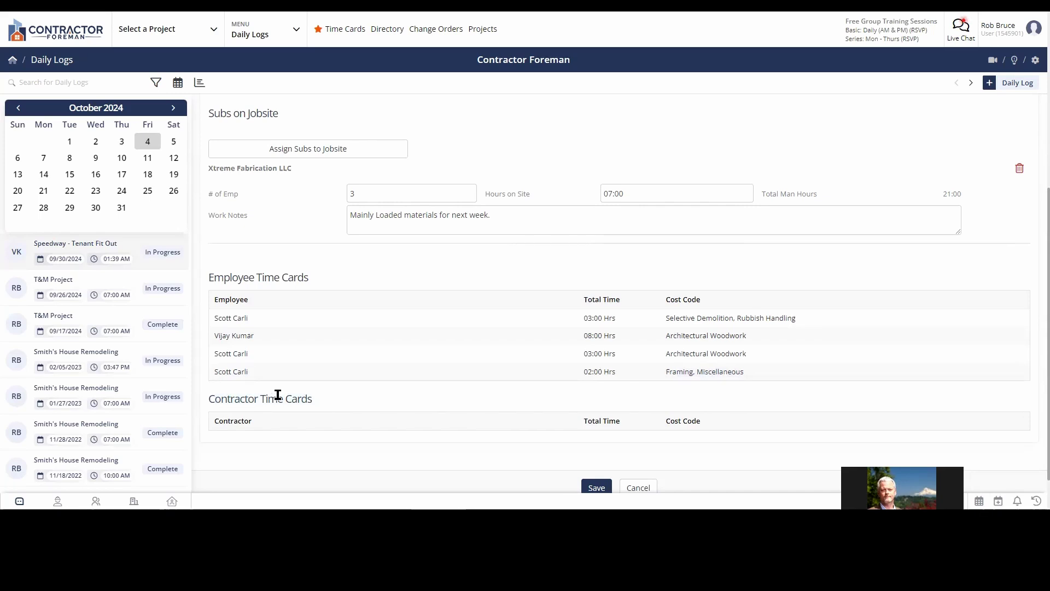
{"action": "left_click_drag", "start_coordinate": [211, 400], "coordinate": [332, 403]}
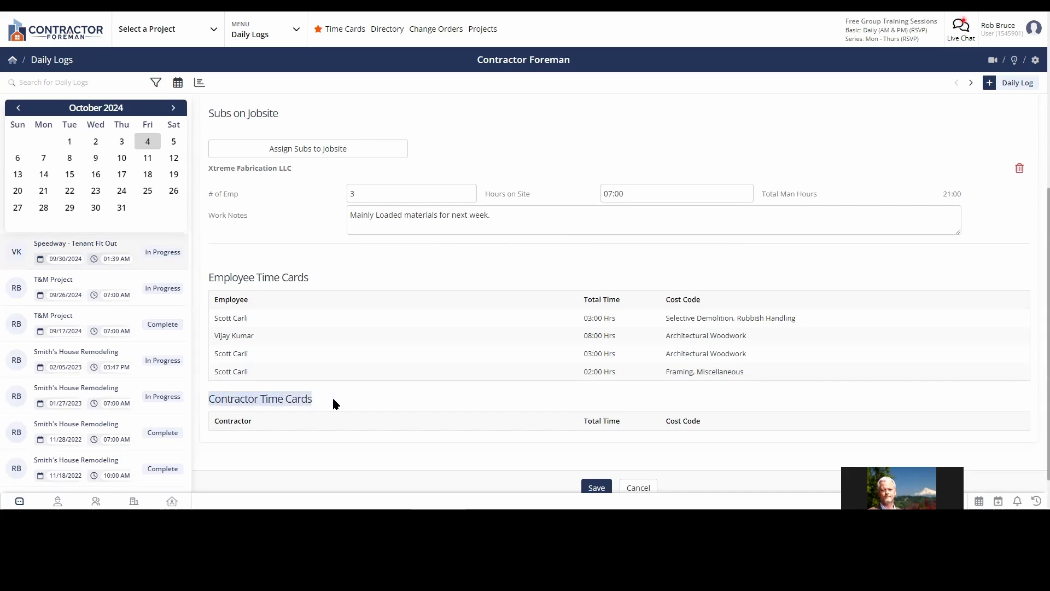
{"action": "left_click", "coordinate": [333, 399]}
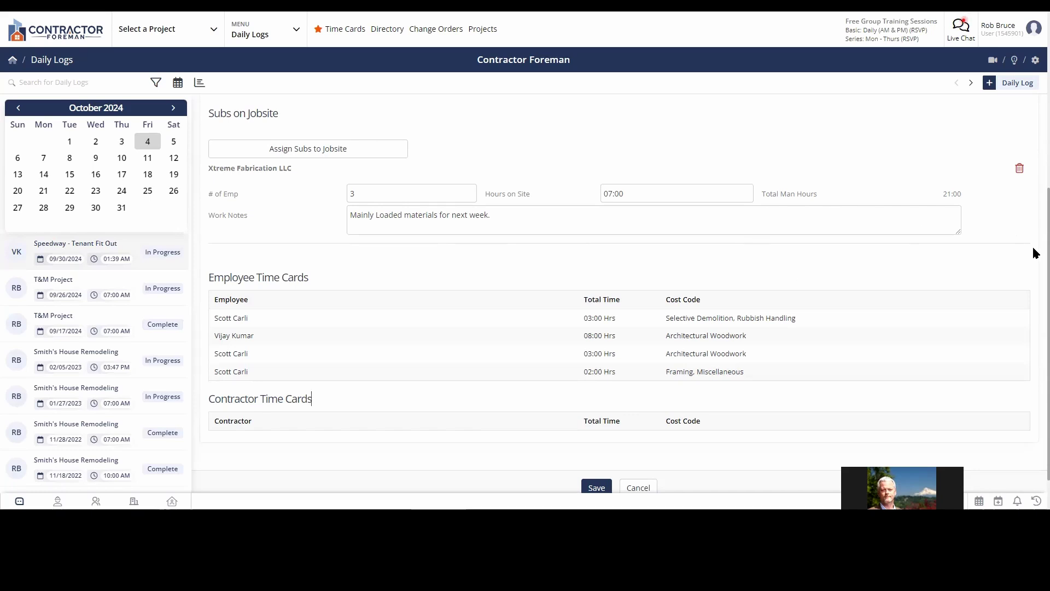
{"action": "scroll", "coordinate": [1035, 219], "scroll_direction": "up", "scroll_amount": 2}
{"action": "scroll", "coordinate": [1035, 212], "scroll_direction": "up", "scroll_amount": 3}
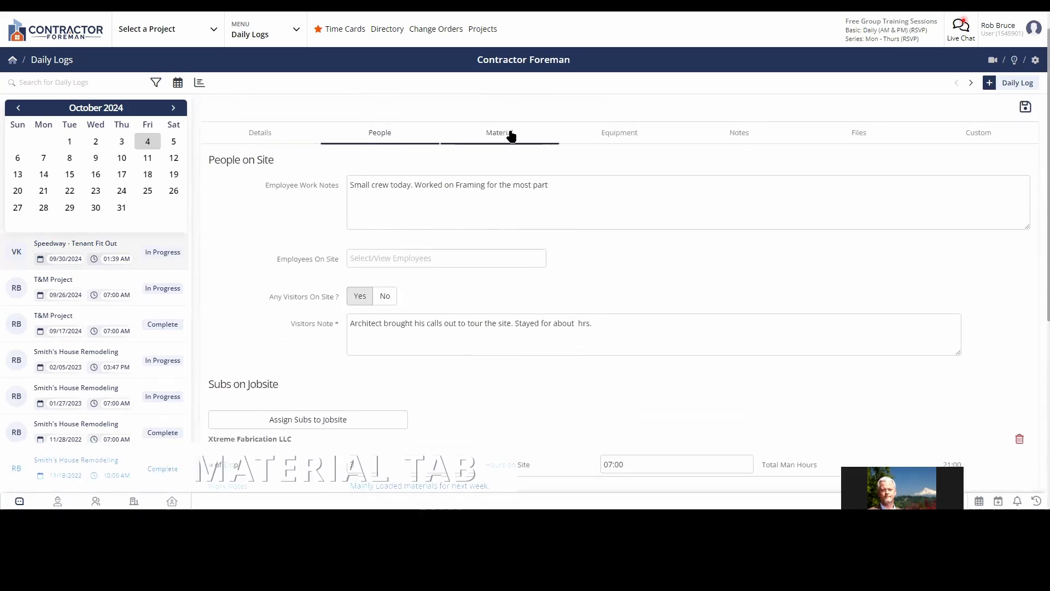
Switch to the Material section and place the caret in the Material Notes box.
{"action": "left_click", "coordinate": [508, 134]}
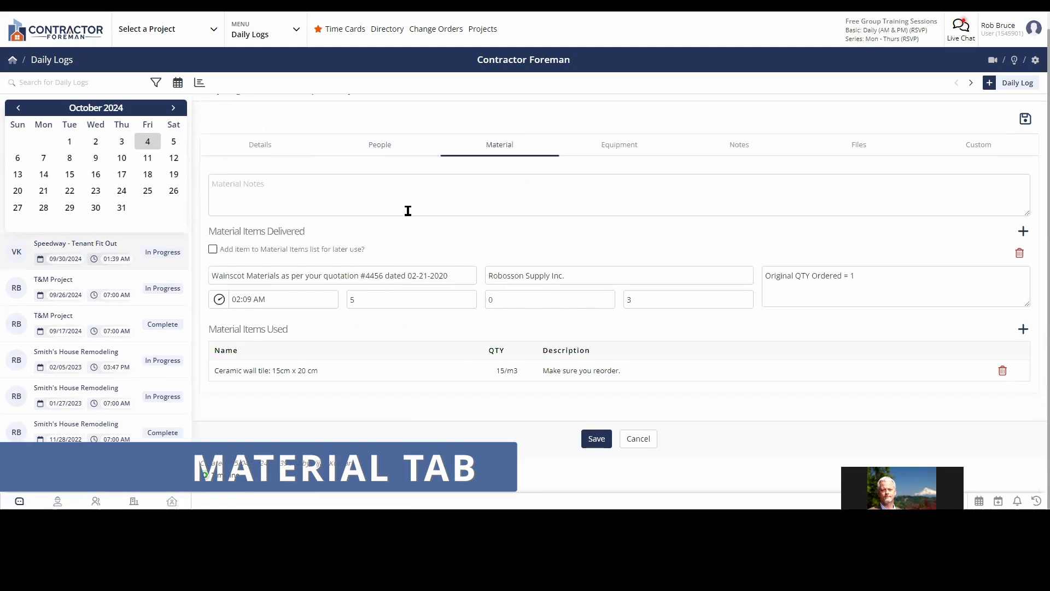
{"action": "left_click", "coordinate": [399, 192]}
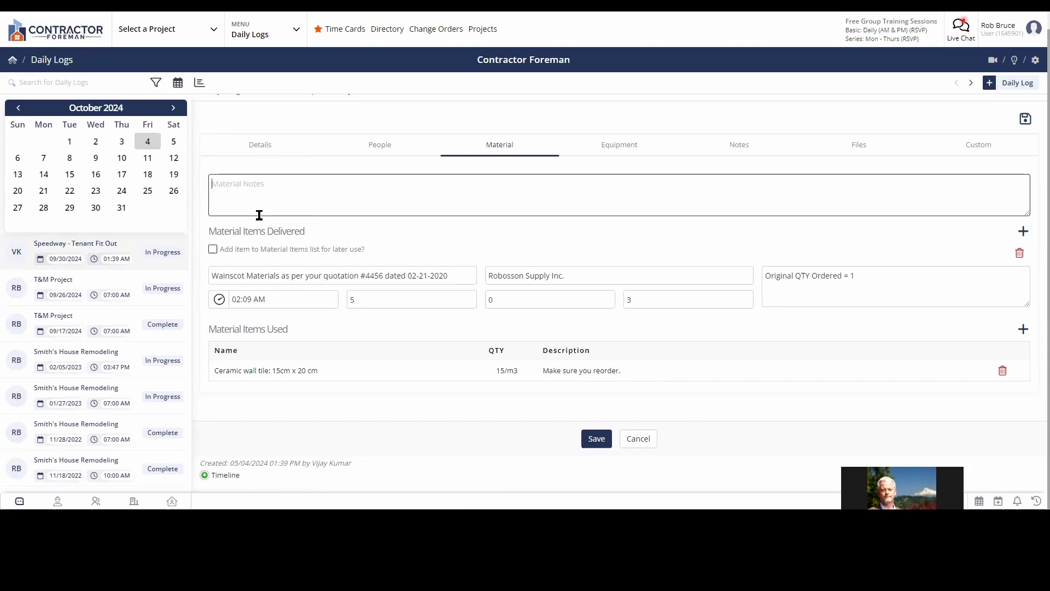
{"action": "left_click", "coordinate": [291, 180]}
Add a new delivered material item, choosing Drywall from PO #14.
{"action": "left_click", "coordinate": [1023, 232]}
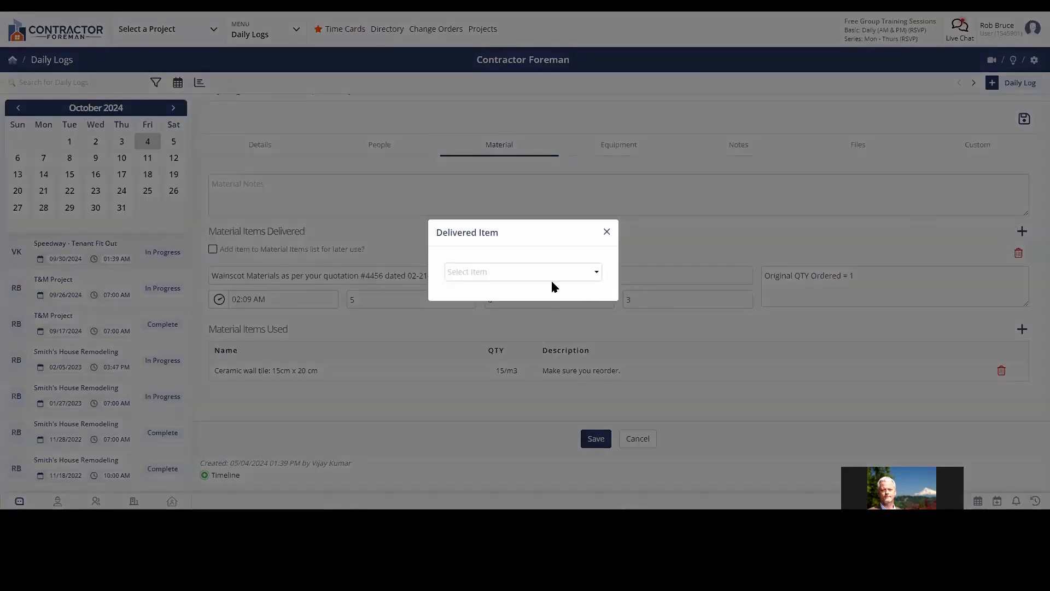
{"action": "left_click", "coordinate": [535, 273]}
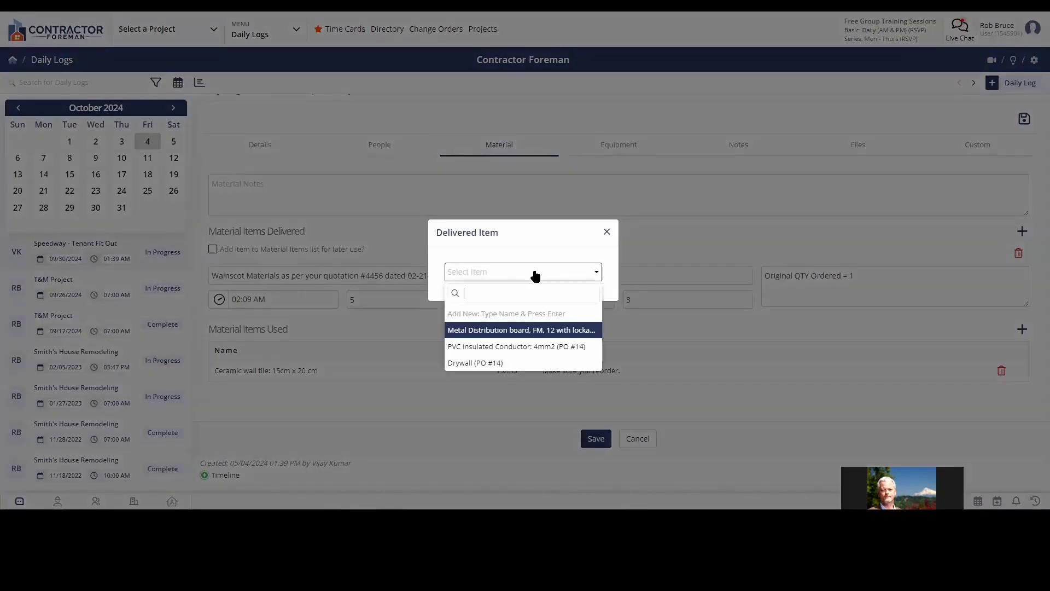
{"action": "left_click", "coordinate": [477, 363]}
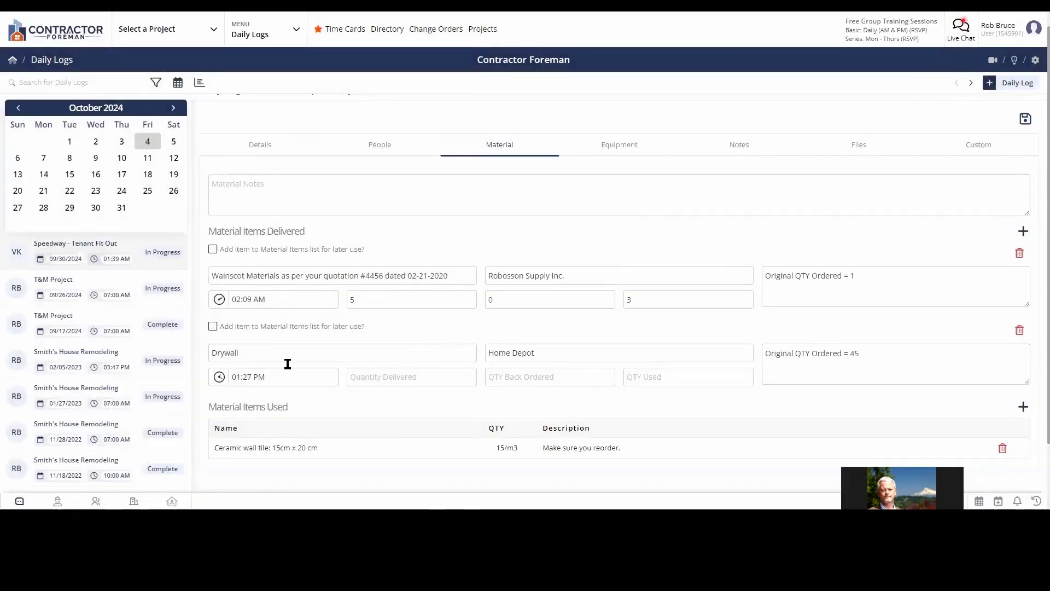
{"action": "left_click", "coordinate": [259, 353]}
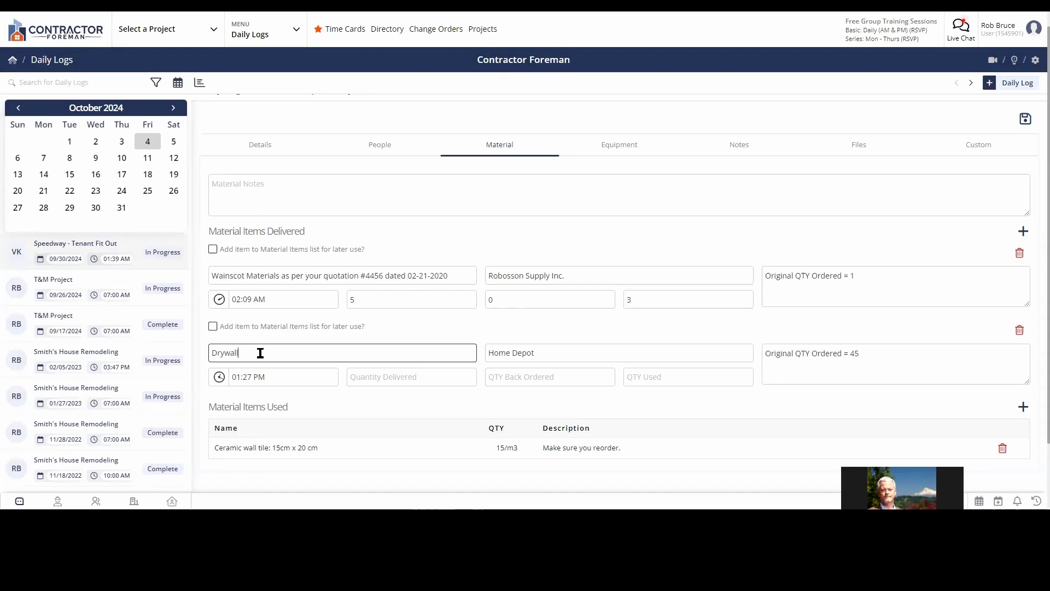
Enter 20 as the Drywall quantity delivered against the original order of 45.
{"action": "left_click", "coordinate": [421, 377]}
{"action": "left_click", "coordinate": [568, 370]}
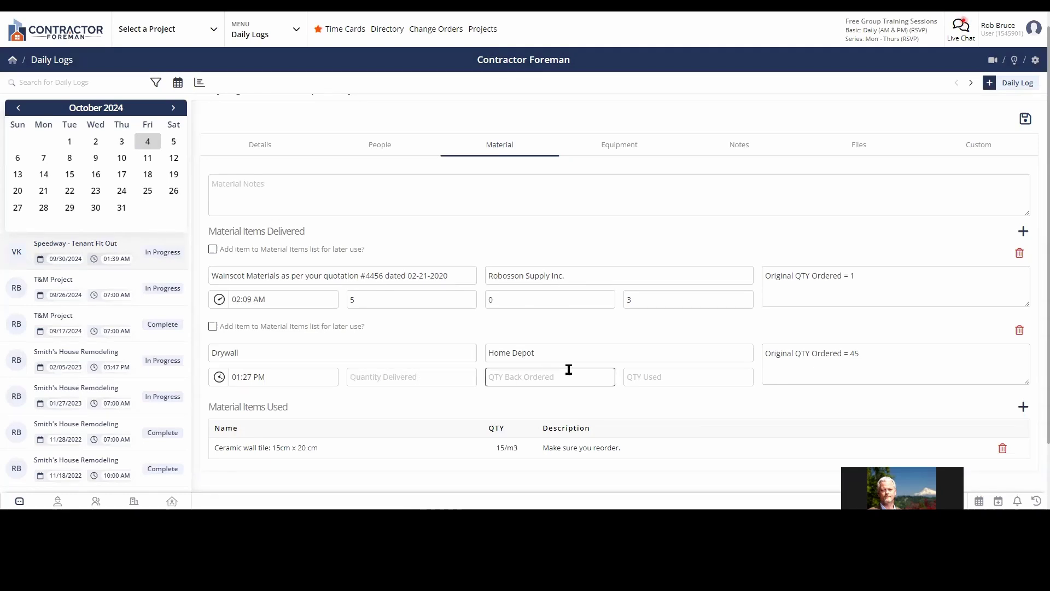
{"action": "left_click", "coordinate": [693, 374]}
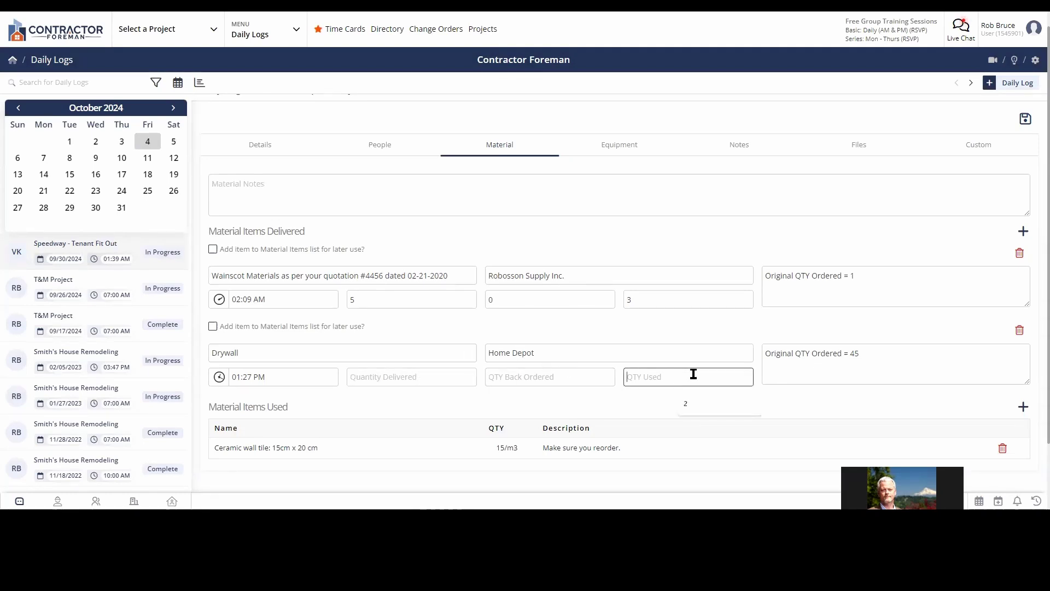
{"action": "left_click", "coordinate": [909, 364]}
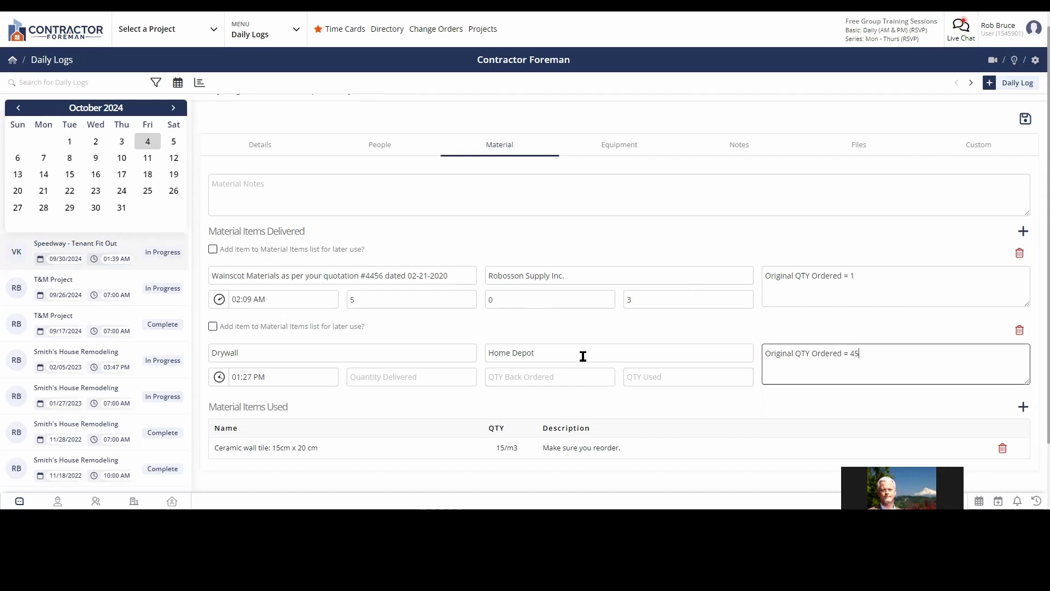
{"action": "left_click", "coordinate": [448, 375]}
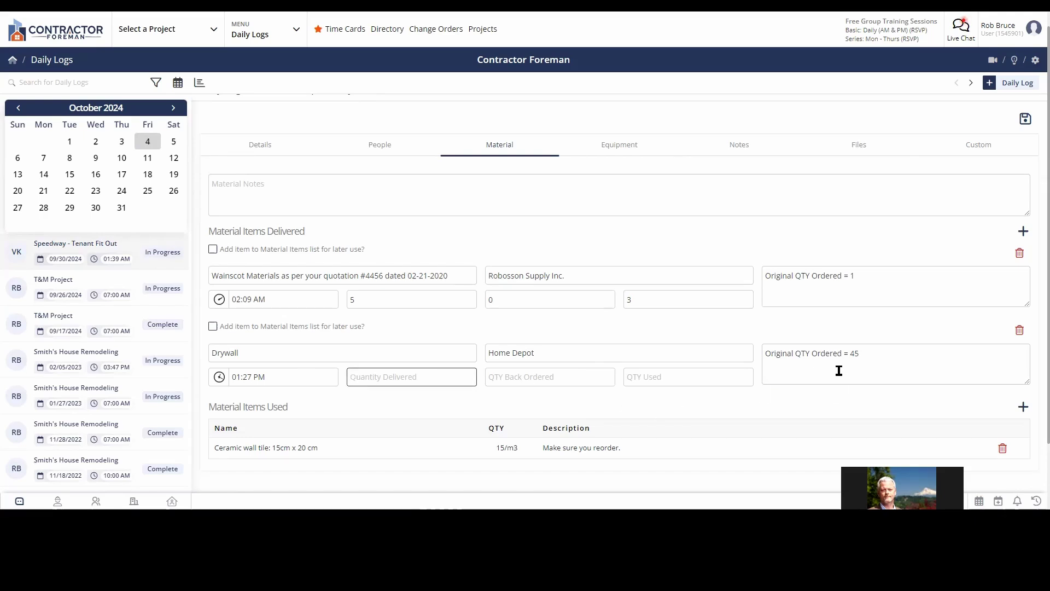
{"action": "left_click_drag", "start_coordinate": [830, 353], "coordinate": [893, 352]}
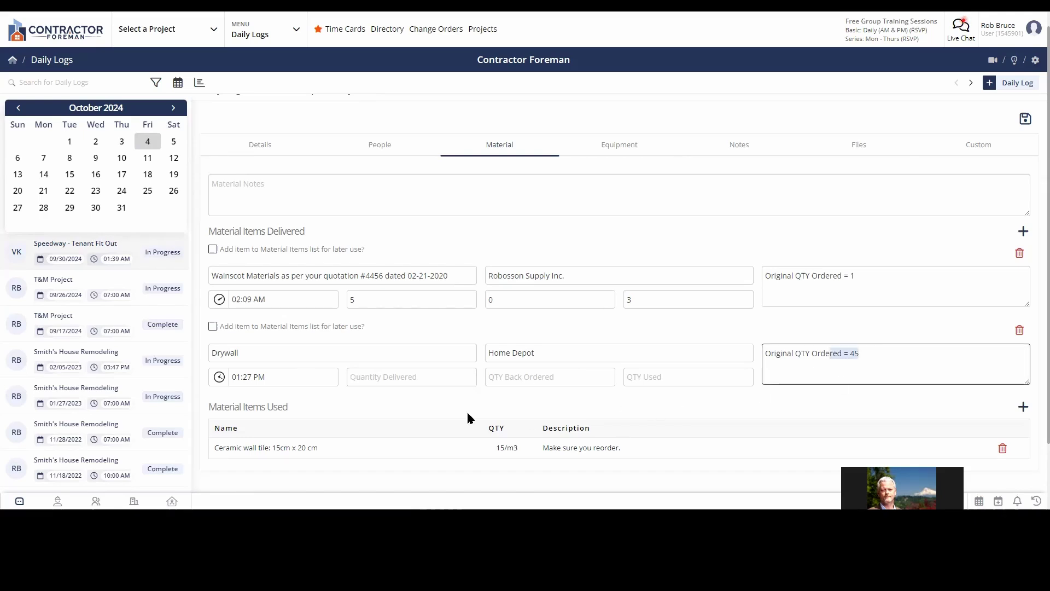
{"action": "left_click", "coordinate": [410, 375]}
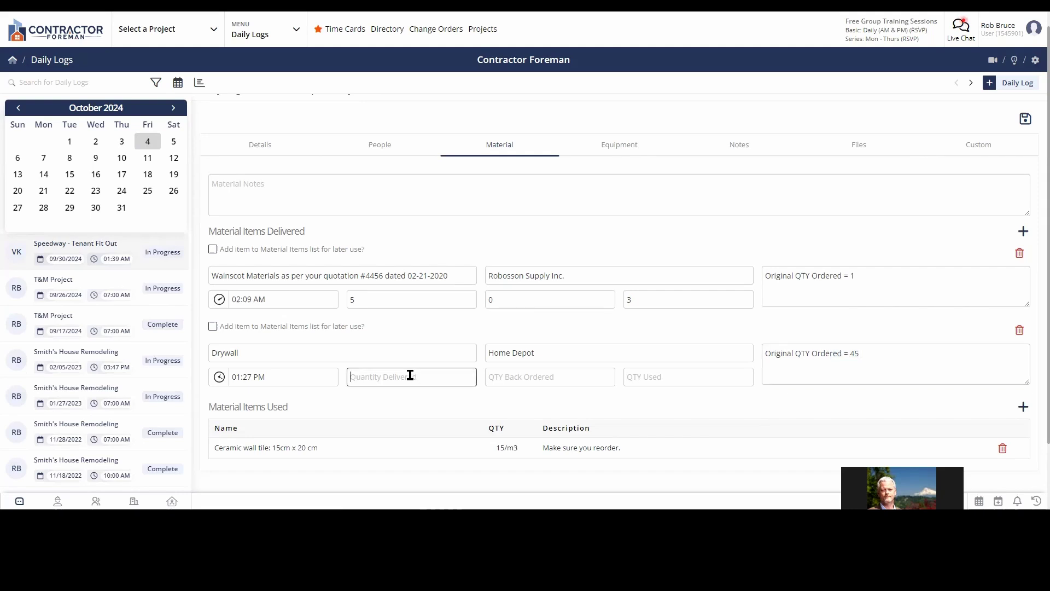
{"action": "type", "text": "20"}
{"action": "left_click", "coordinate": [405, 396]}
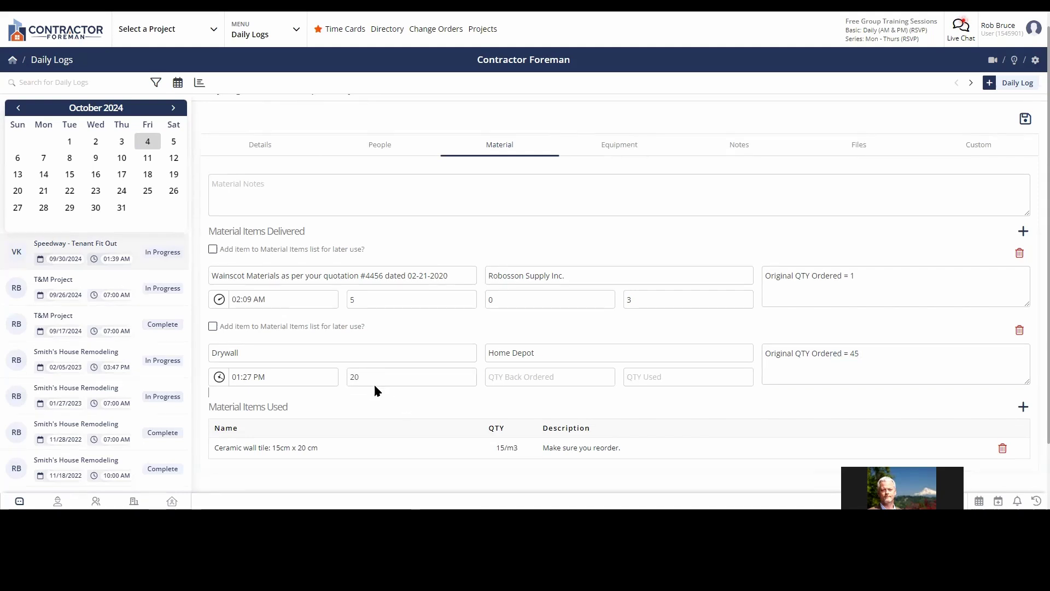
{"action": "left_click", "coordinate": [296, 31]}
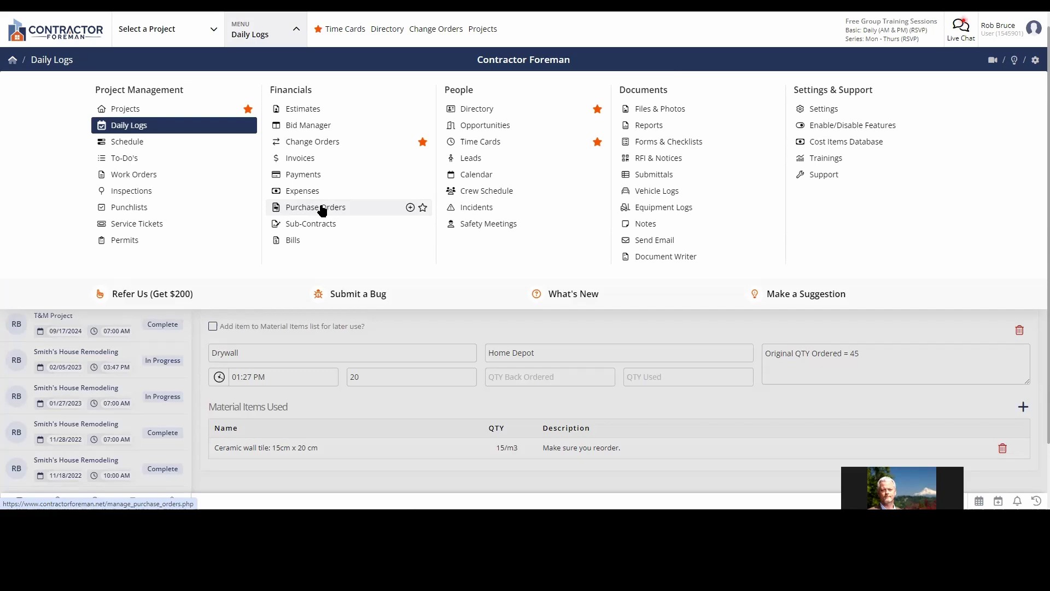
{"action": "left_click", "coordinate": [359, 389]}
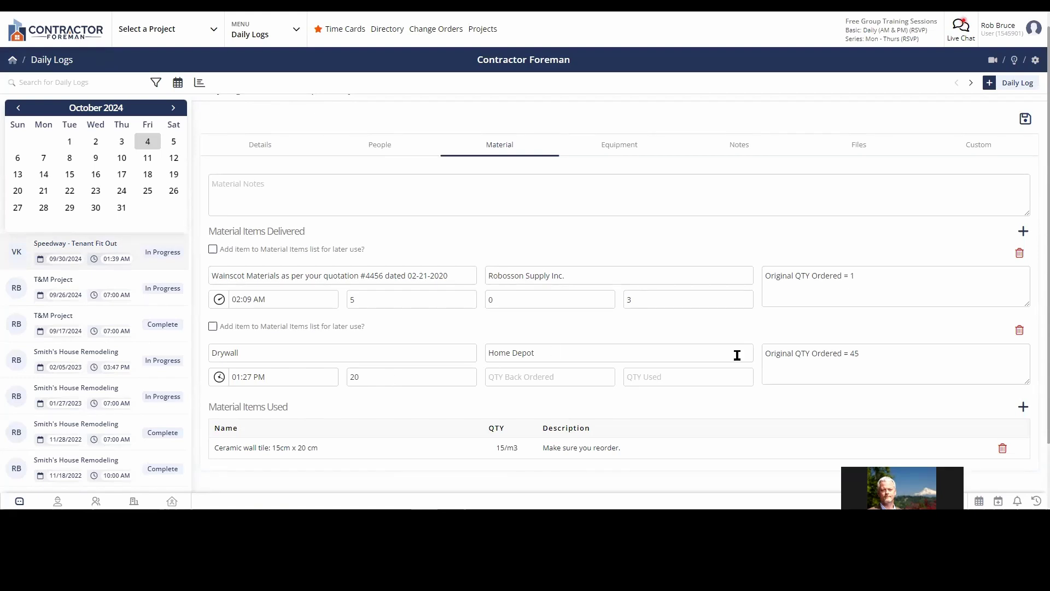
{"action": "left_click_drag", "start_coordinate": [871, 355], "coordinate": [843, 354]}
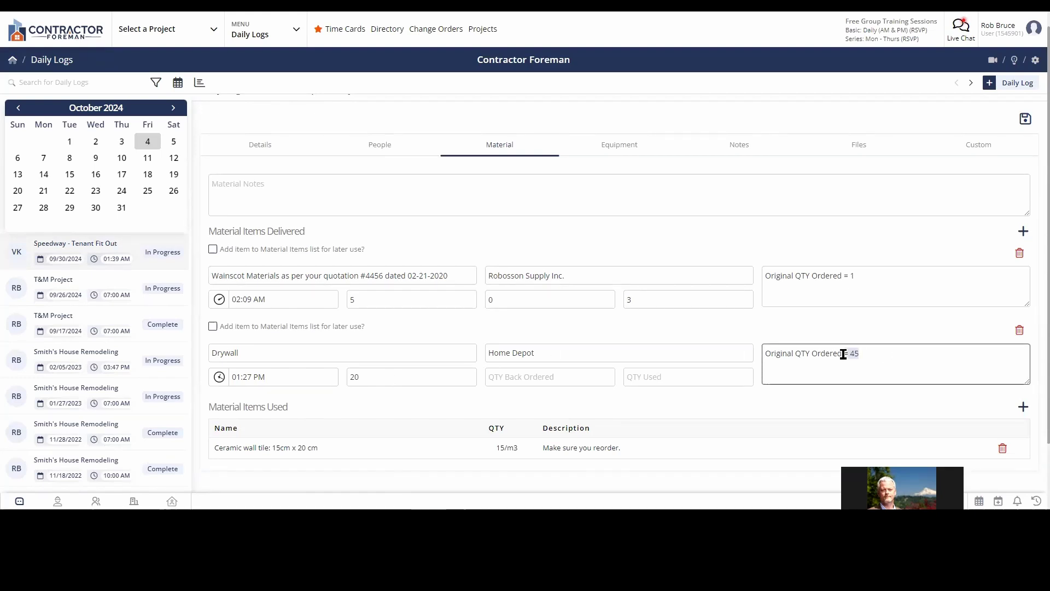
{"action": "left_click_drag", "start_coordinate": [367, 377], "coordinate": [345, 376]}
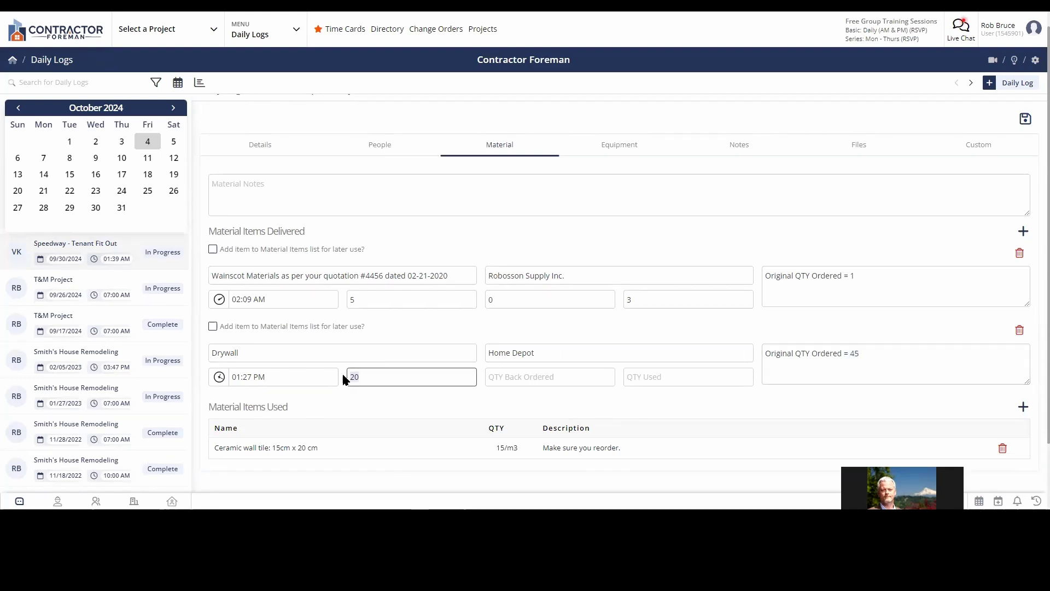
{"action": "left_click", "coordinate": [425, 399]}
{"action": "scroll", "coordinate": [1036, 280], "scroll_direction": "down", "scroll_amount": 1}
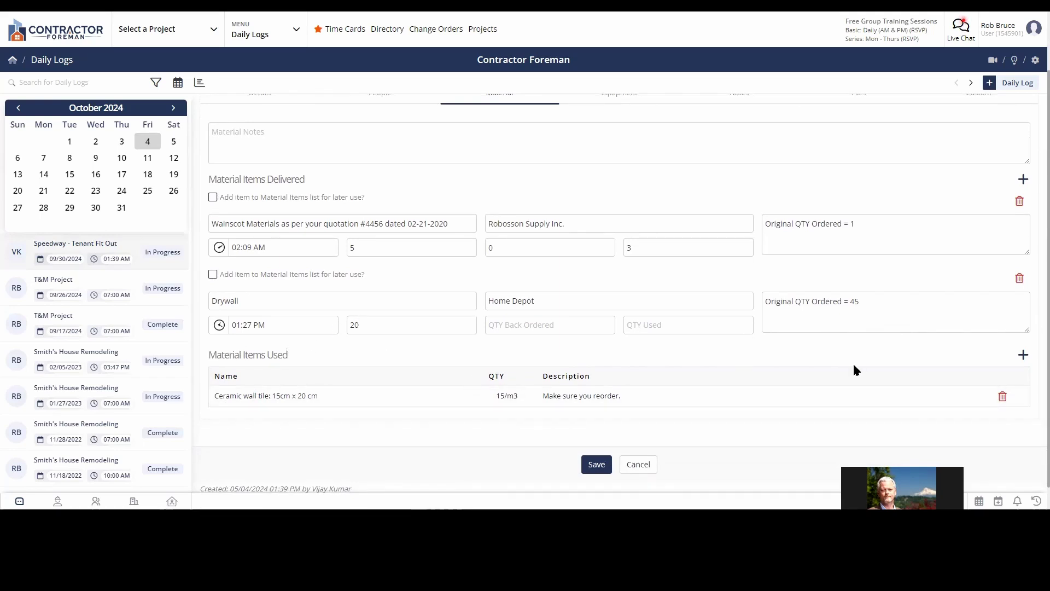
{"action": "left_click", "coordinate": [1024, 355]}
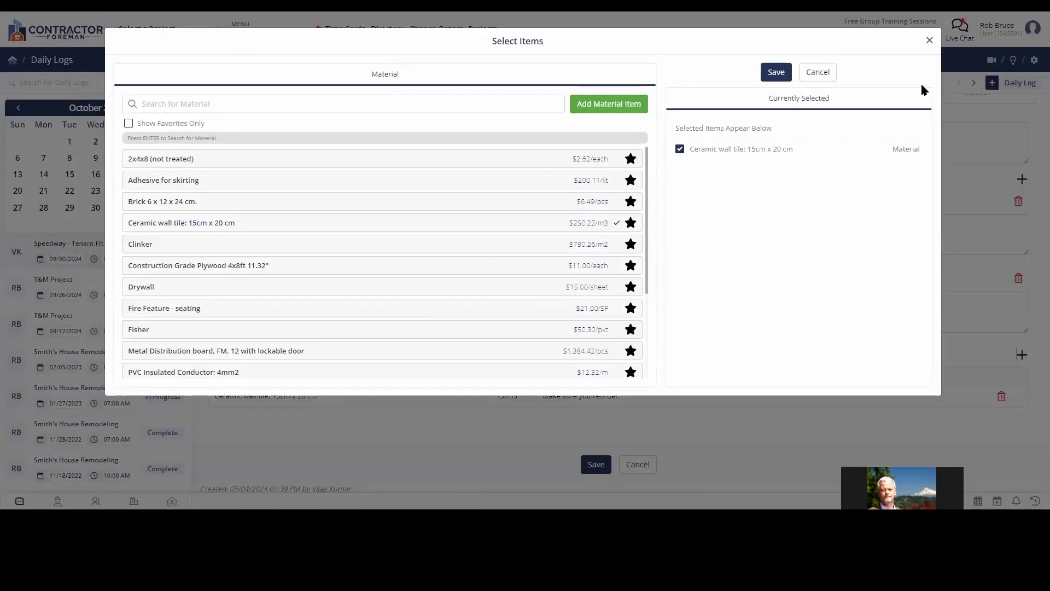
{"action": "left_click", "coordinate": [929, 41]}
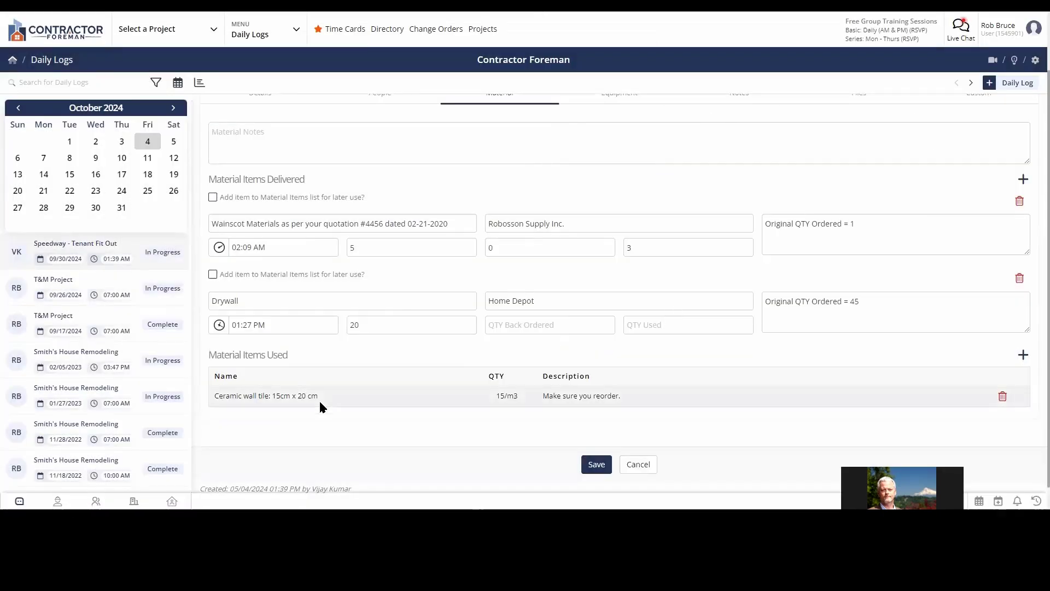
{"action": "left_click_drag", "start_coordinate": [230, 404], "coordinate": [333, 398]}
{"action": "left_click", "coordinate": [600, 396]}
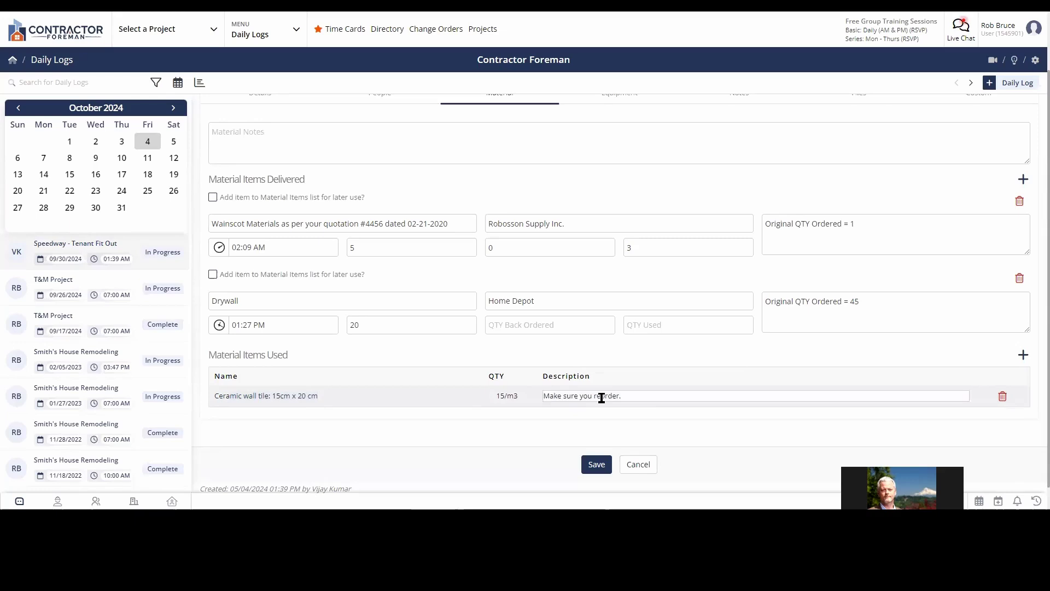
{"action": "left_click", "coordinate": [652, 398]}
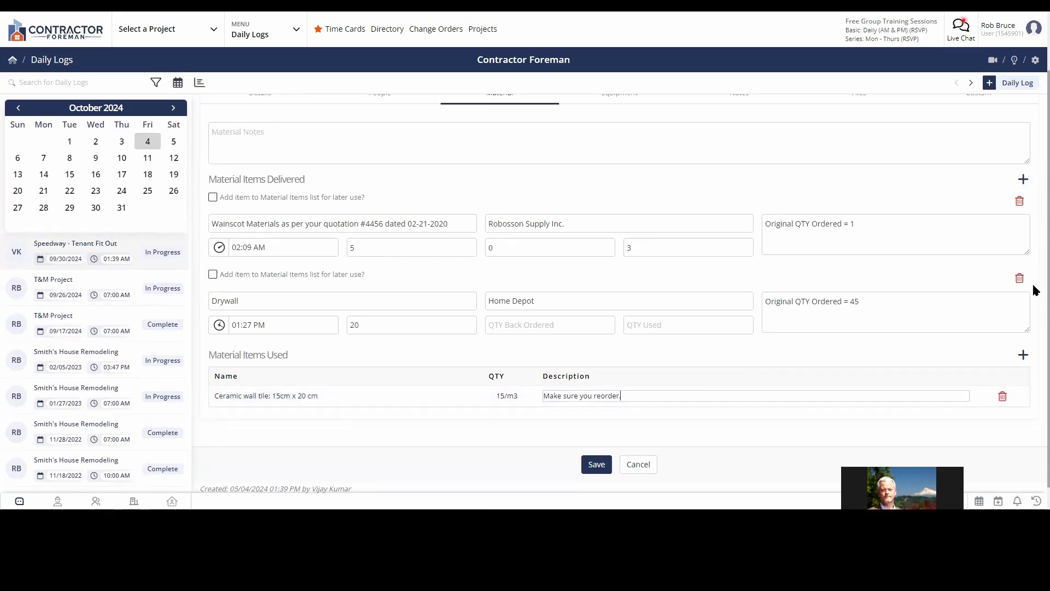
{"action": "scroll", "coordinate": [1033, 263], "scroll_direction": "up", "scroll_amount": 2}
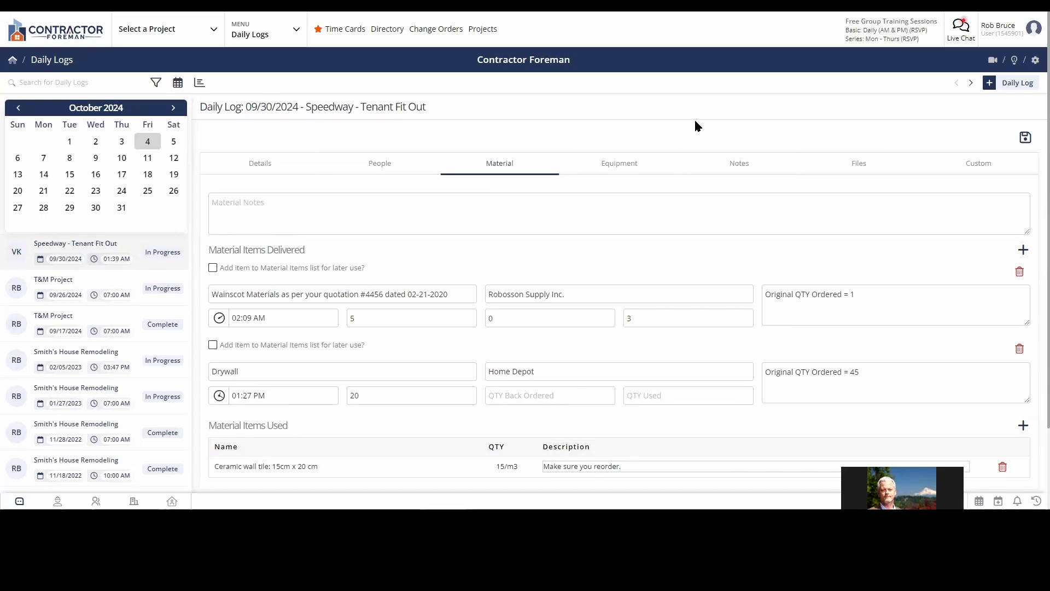
Open the Equipment section and pick HiLift from the Cost Items Database for Equipment Items Used.
{"action": "left_click", "coordinate": [620, 165]}
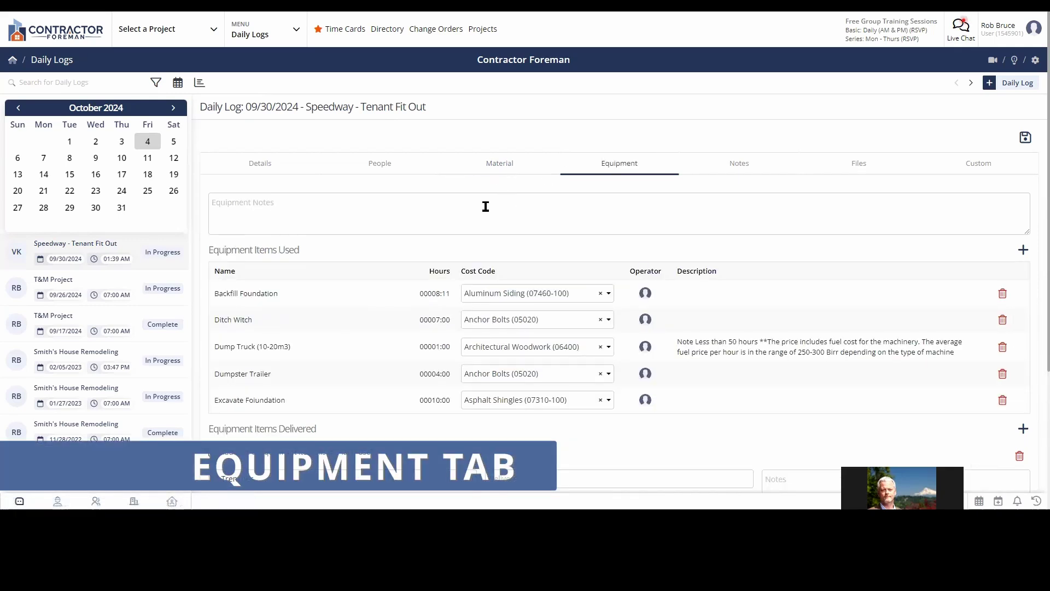
{"action": "left_click", "coordinate": [454, 214]}
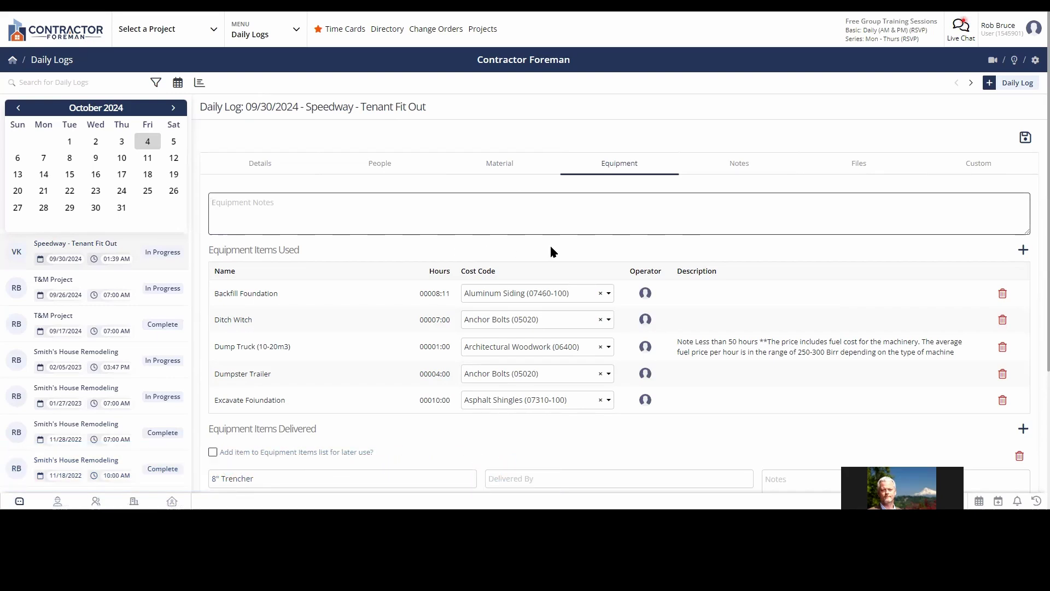
{"action": "left_click", "coordinate": [1023, 250]}
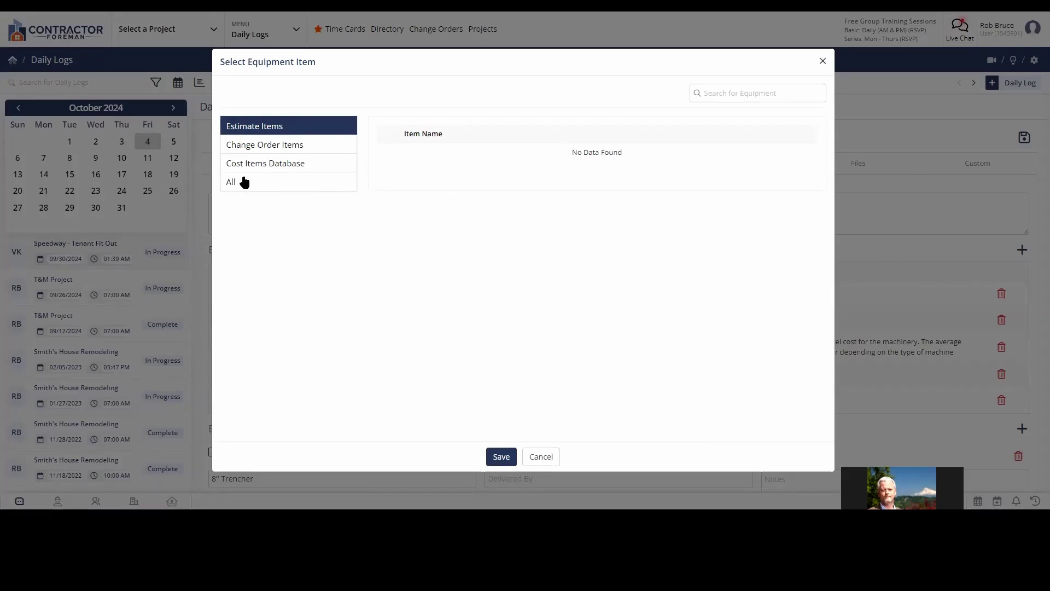
{"action": "left_click", "coordinate": [258, 164]}
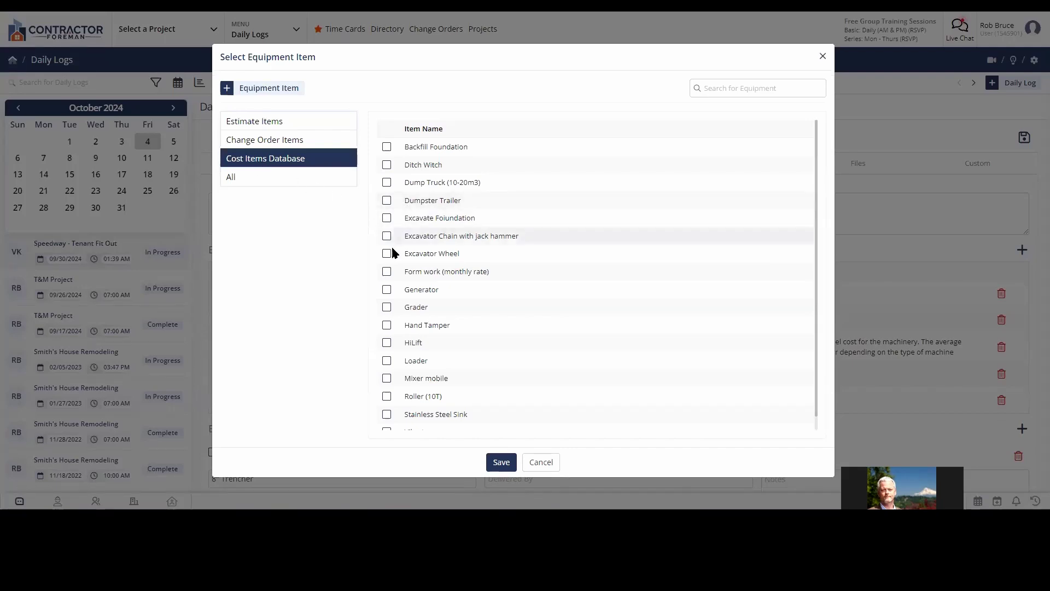
{"action": "left_click", "coordinate": [387, 343]}
{"action": "left_click", "coordinate": [500, 463]}
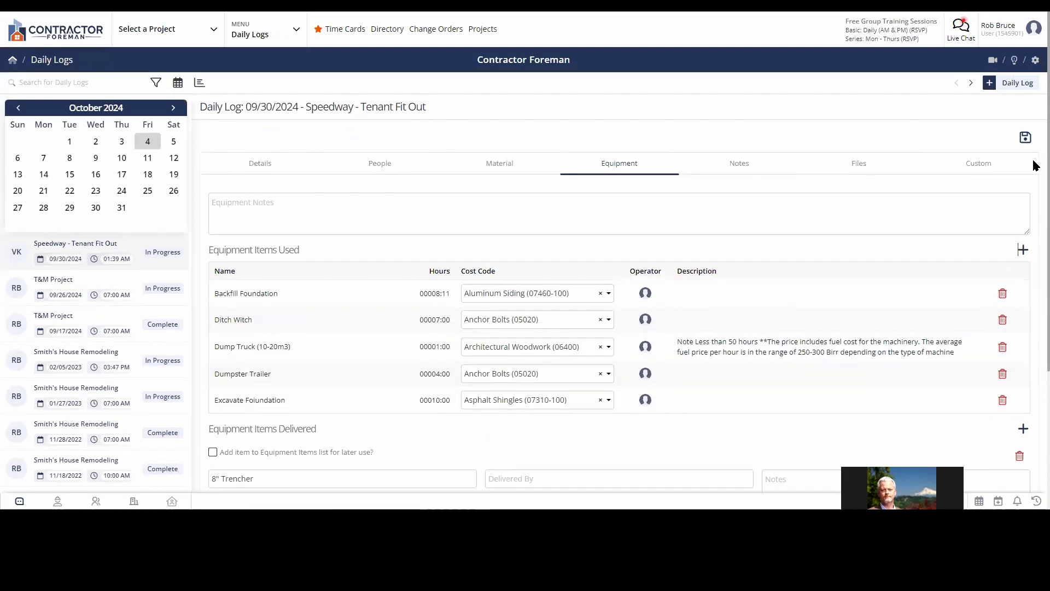
Mark the delivered 8" Trencher as Returned in Equipment Items Delivered.
{"action": "scroll", "coordinate": [1036, 164], "scroll_direction": "down", "scroll_amount": 3}
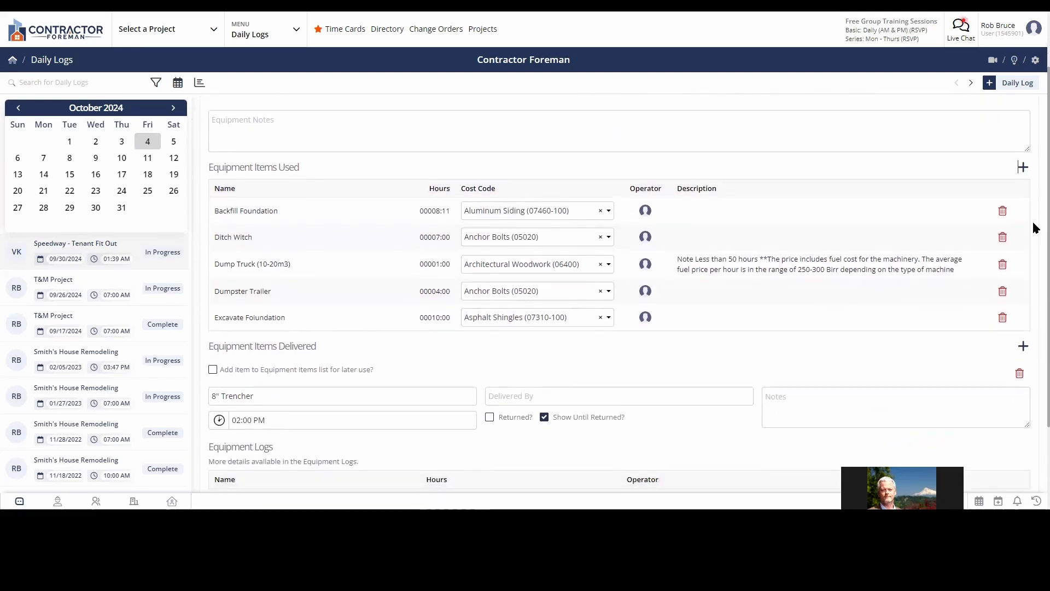
{"action": "scroll", "coordinate": [1036, 228], "scroll_direction": "down", "scroll_amount": 3}
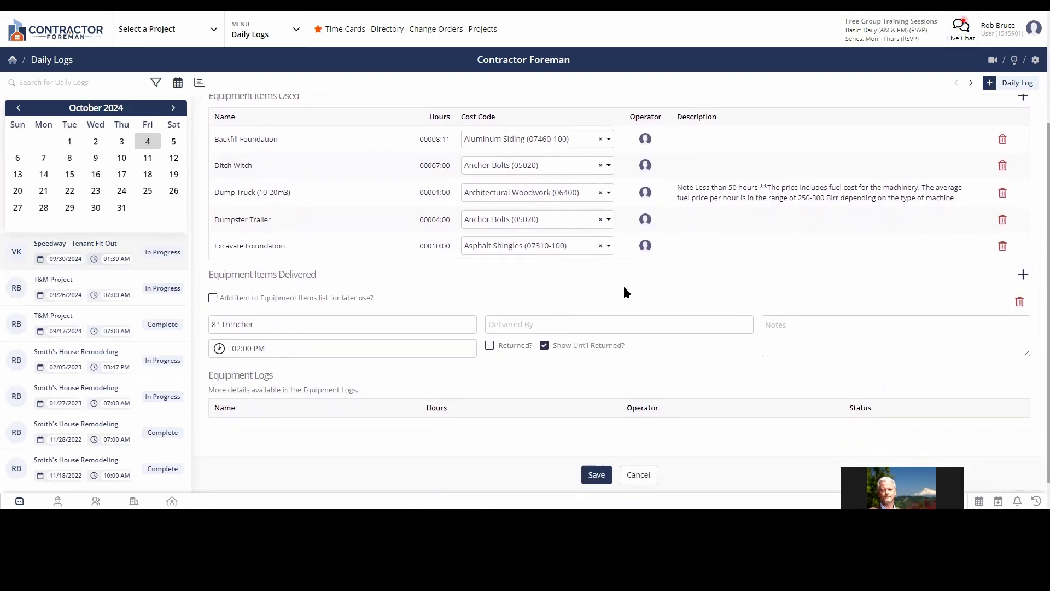
{"action": "left_click_drag", "start_coordinate": [220, 274], "coordinate": [330, 276]}
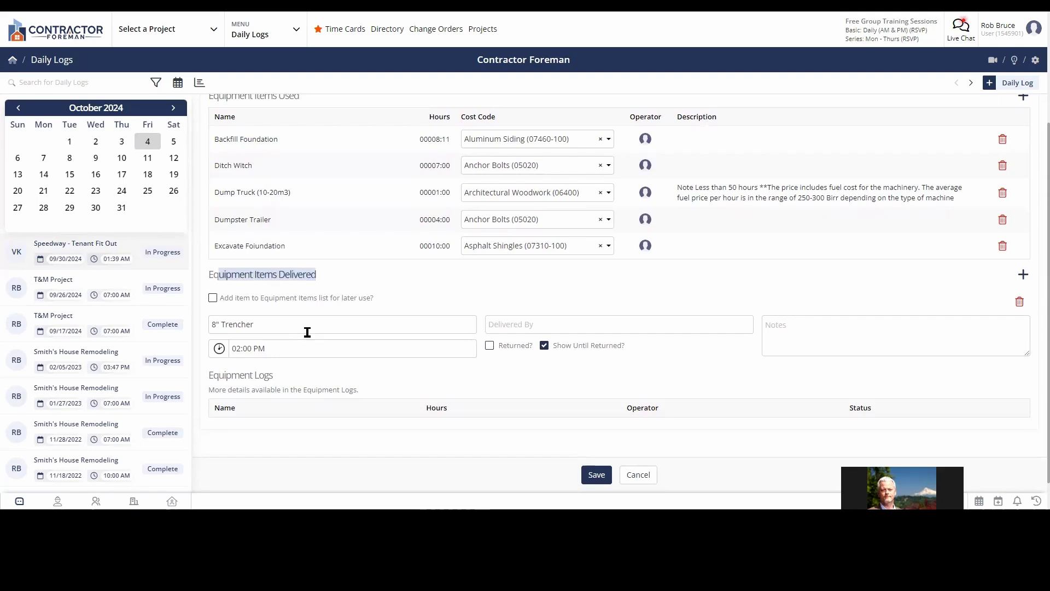
{"action": "left_click", "coordinate": [271, 321]}
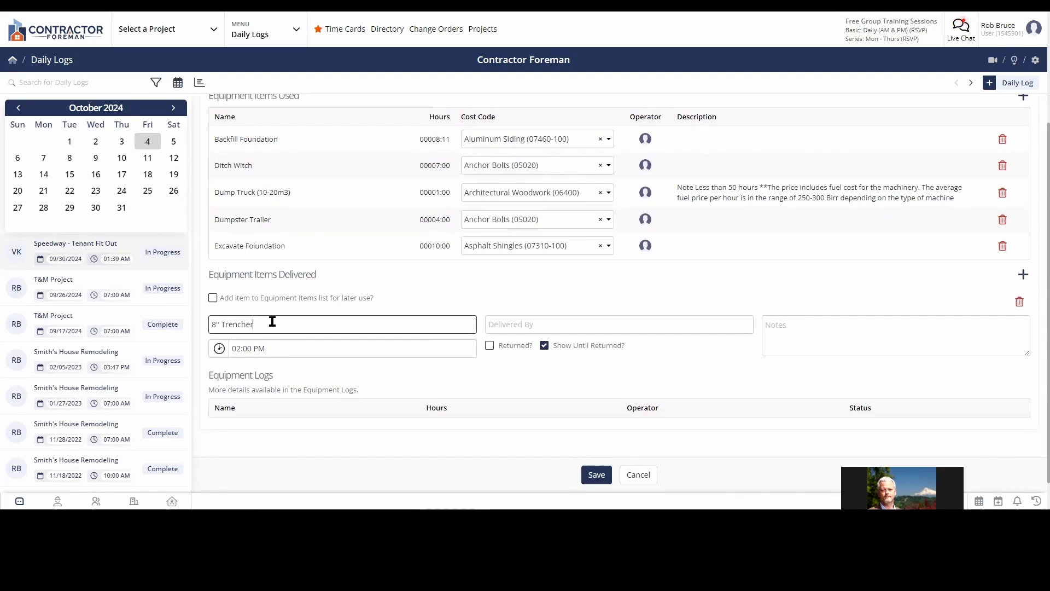
{"action": "left_click", "coordinate": [591, 324]}
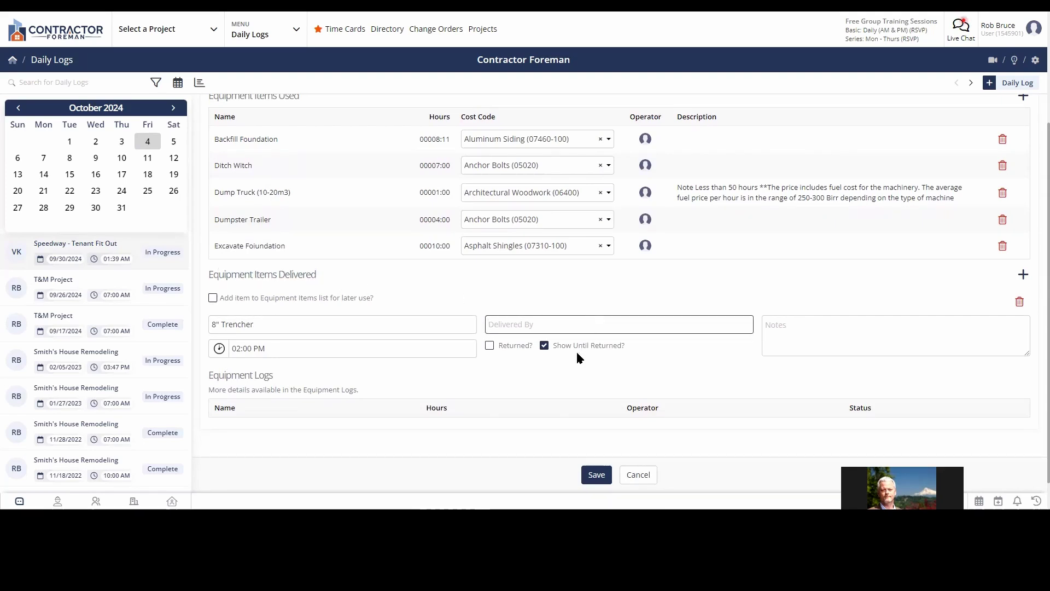
{"action": "left_click", "coordinate": [489, 346]}
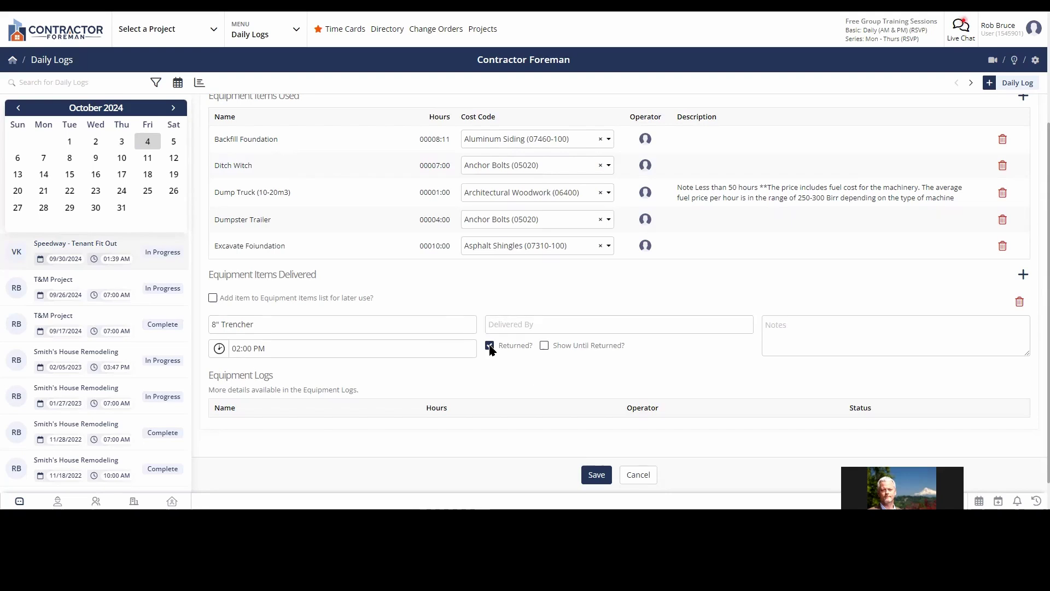
{"action": "left_click_drag", "start_coordinate": [502, 346], "coordinate": [530, 347]}
{"action": "left_click_drag", "start_coordinate": [565, 349], "coordinate": [607, 348]}
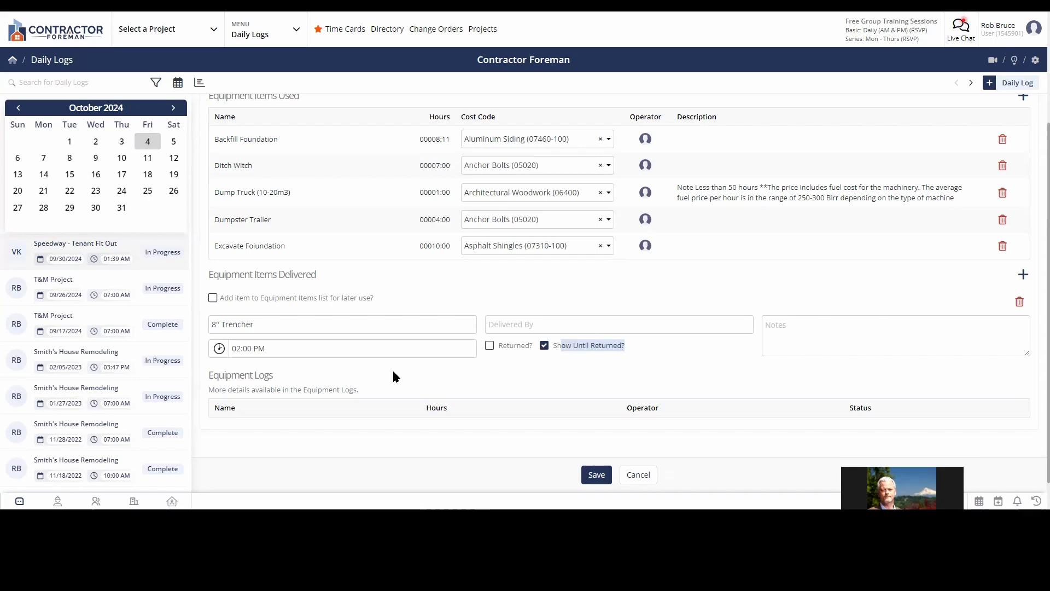
{"action": "left_click_drag", "start_coordinate": [264, 327], "coordinate": [198, 331]}
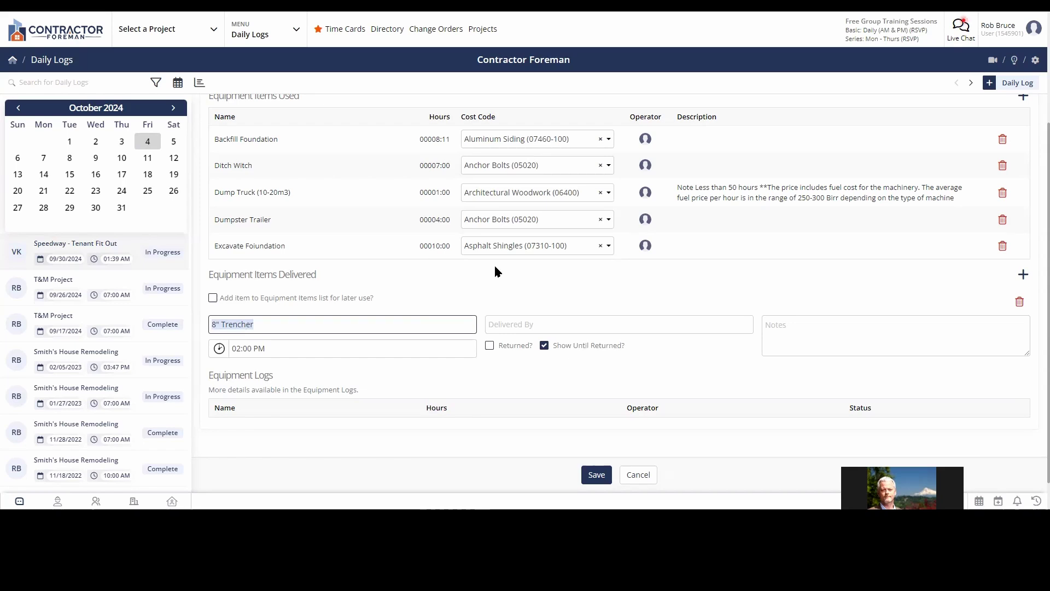
{"action": "left_click", "coordinate": [544, 346]}
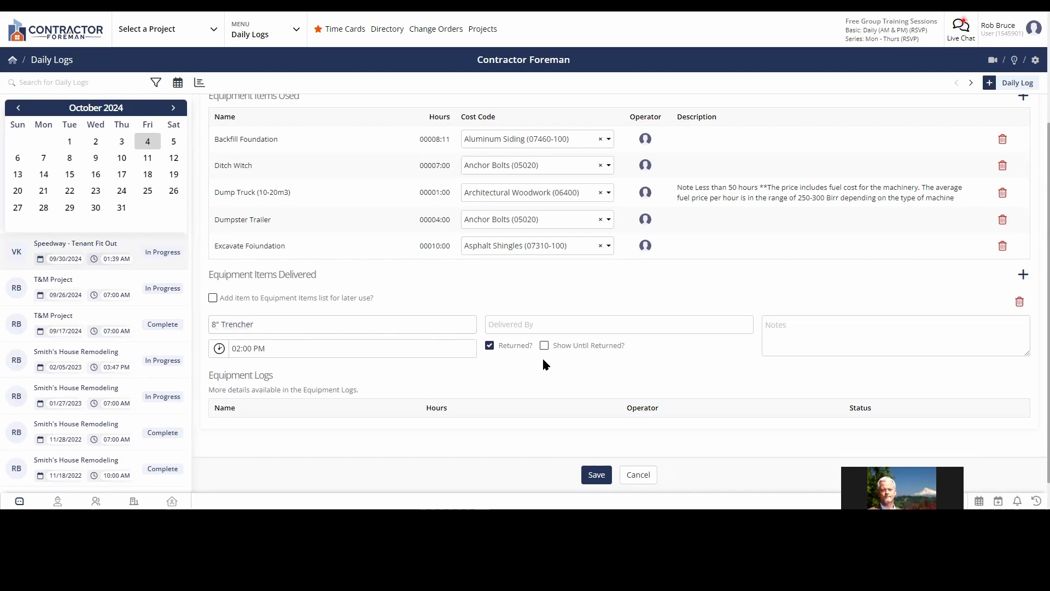
Review the empty Equipment Logs section, open and close the modules list, and scroll back up.
{"action": "left_click_drag", "start_coordinate": [209, 372], "coordinate": [272, 384]}
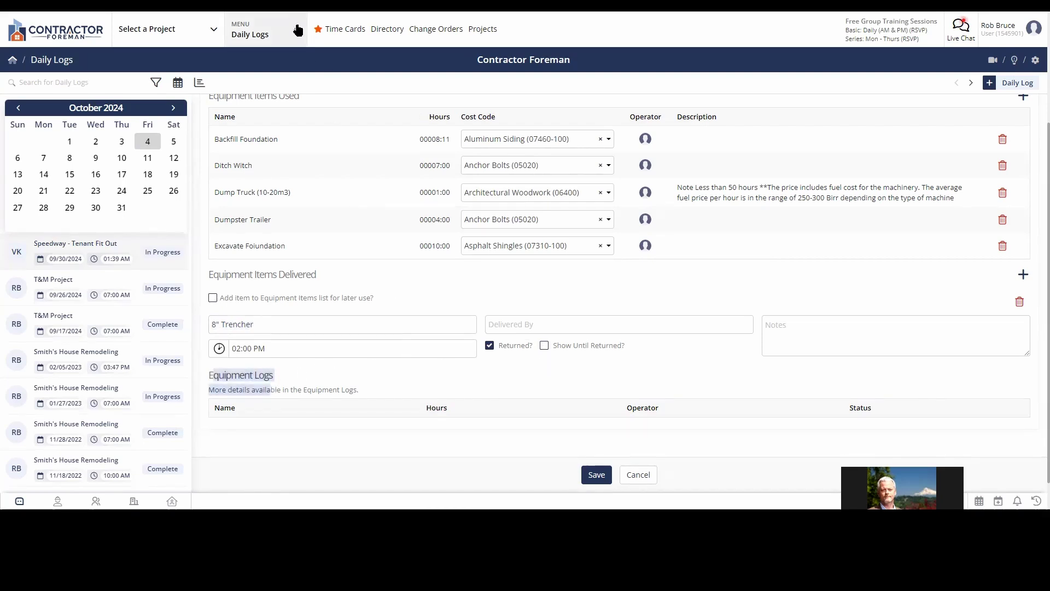
{"action": "left_click", "coordinate": [257, 30]}
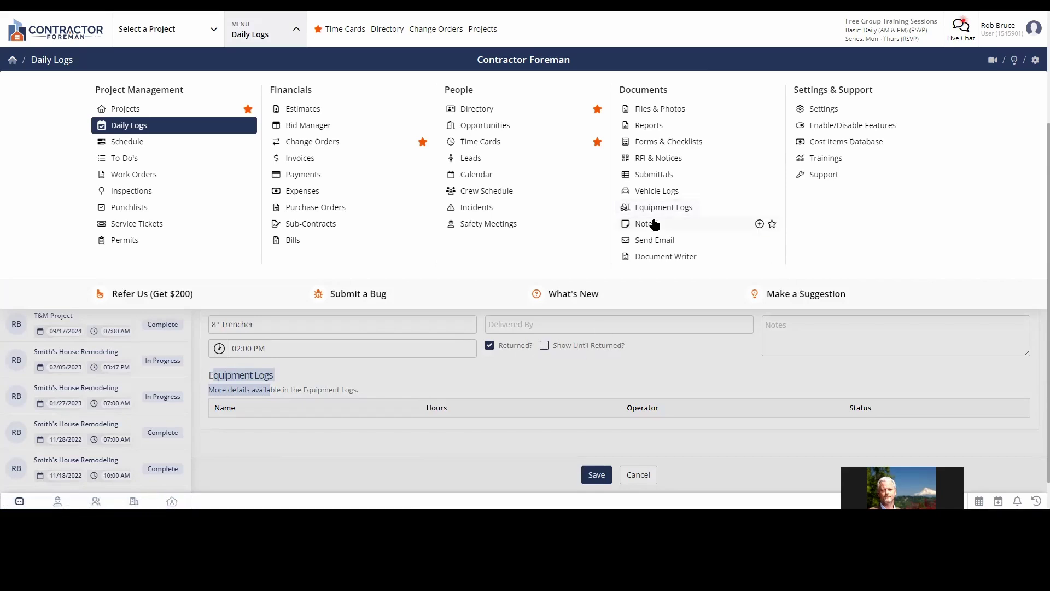
{"action": "left_click", "coordinate": [440, 390]}
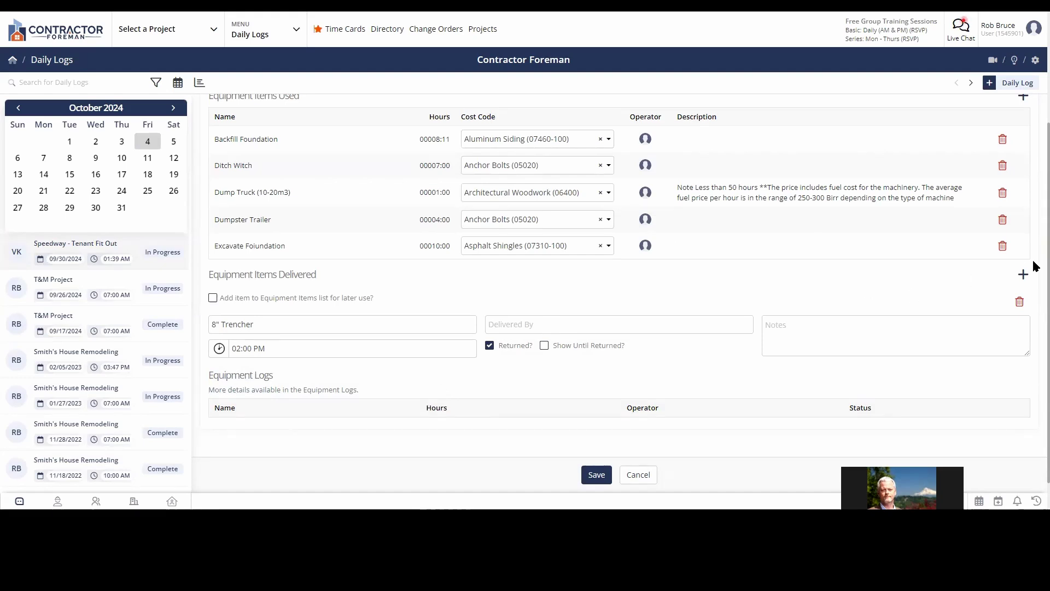
{"action": "scroll", "coordinate": [1032, 208], "scroll_direction": "up", "scroll_amount": 3}
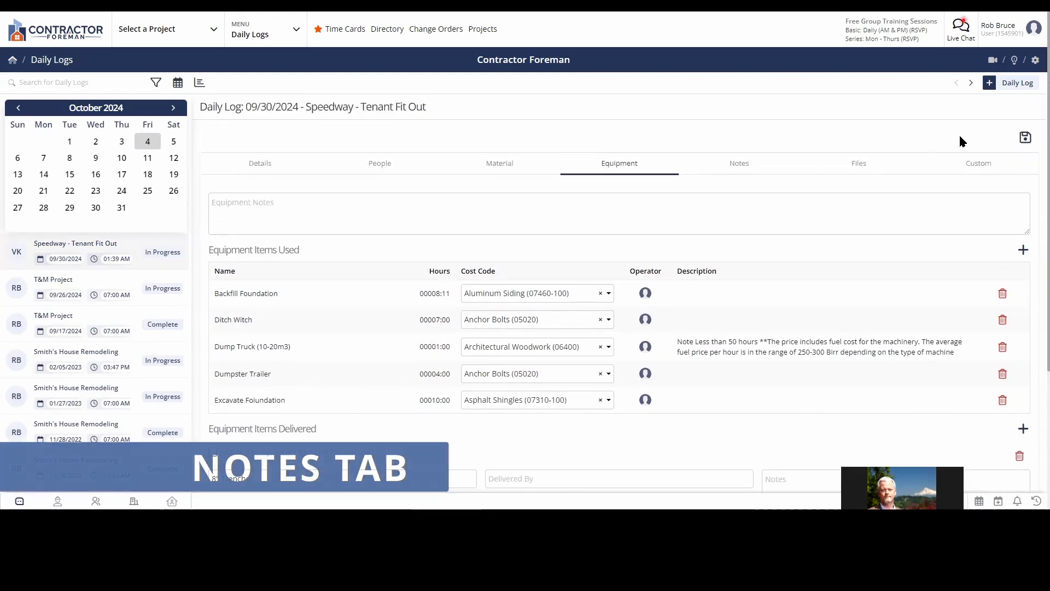
Switch to the Notes section to review Project Notes, opening and closing the modules menu.
{"action": "left_click", "coordinate": [738, 166]}
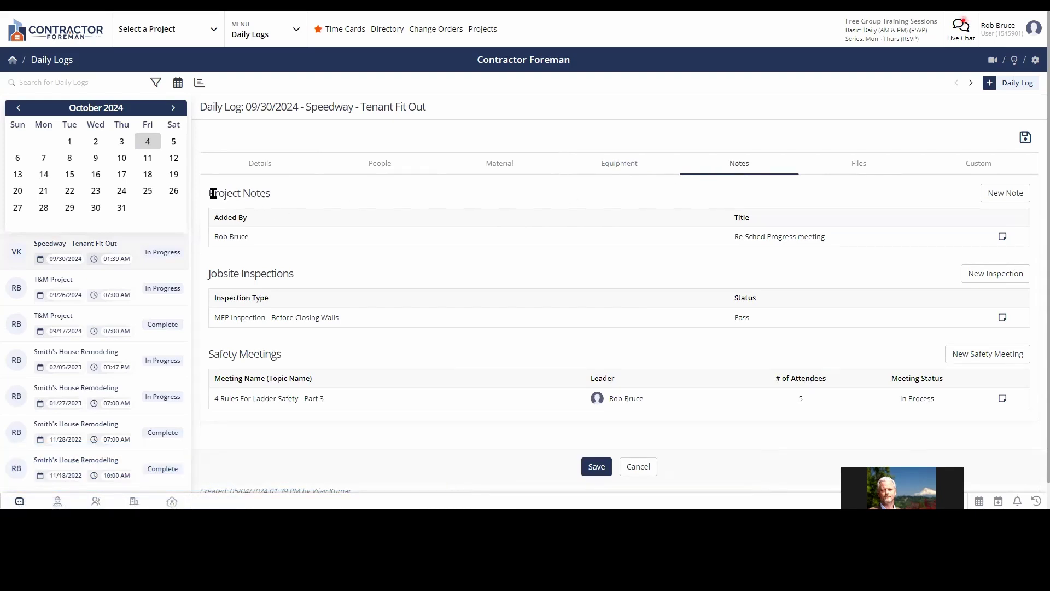
{"action": "left_click_drag", "start_coordinate": [210, 194], "coordinate": [285, 198]}
{"action": "left_click", "coordinate": [296, 33]}
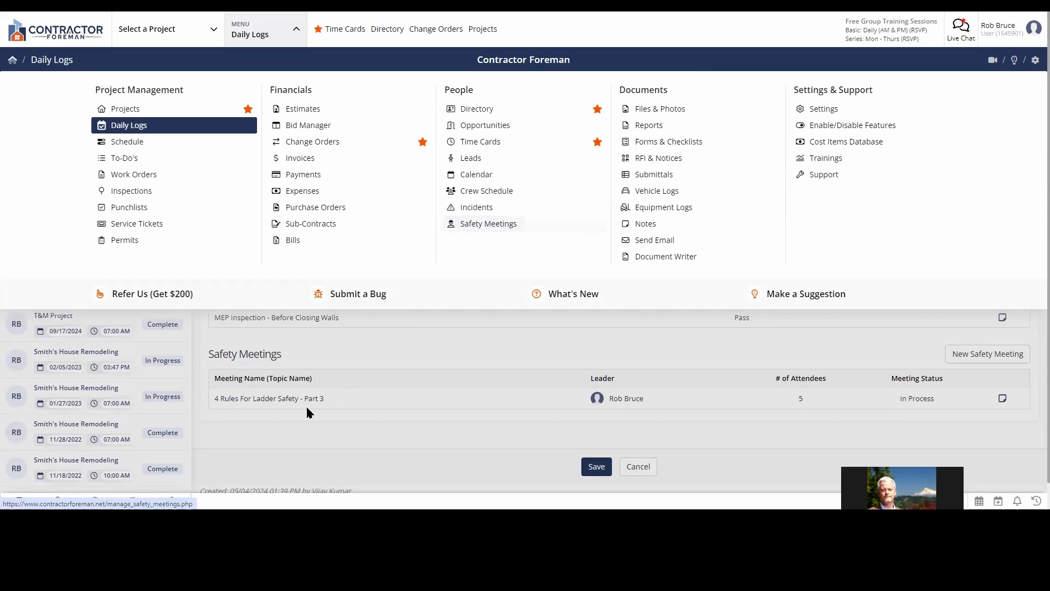
{"action": "left_click", "coordinate": [388, 422]}
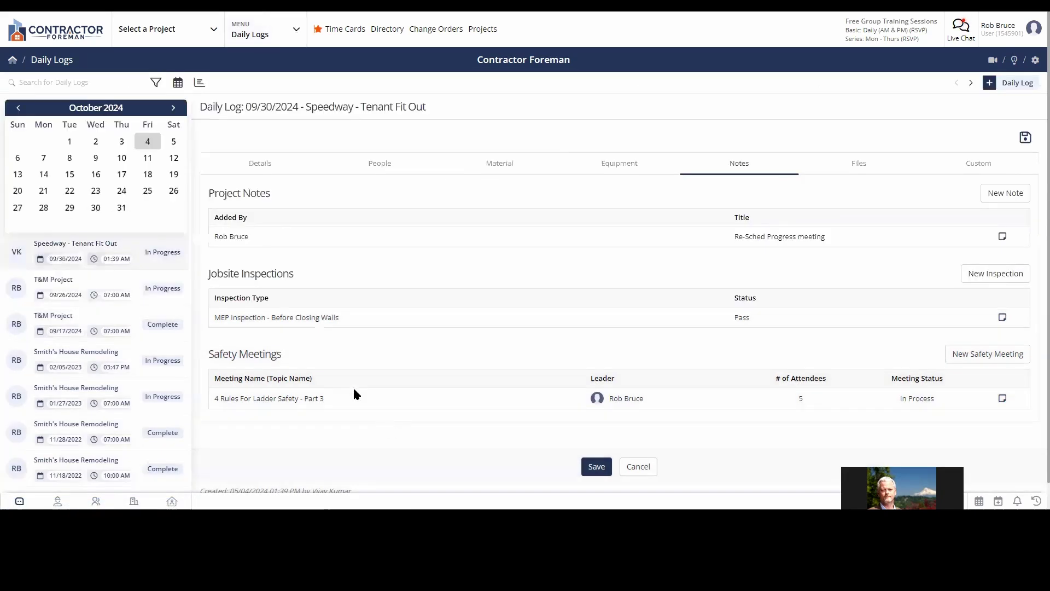
Highlight the Jobsite Inspections MEP entry, then bring up the log's attached files.
{"action": "left_click_drag", "start_coordinate": [218, 273], "coordinate": [290, 272]}
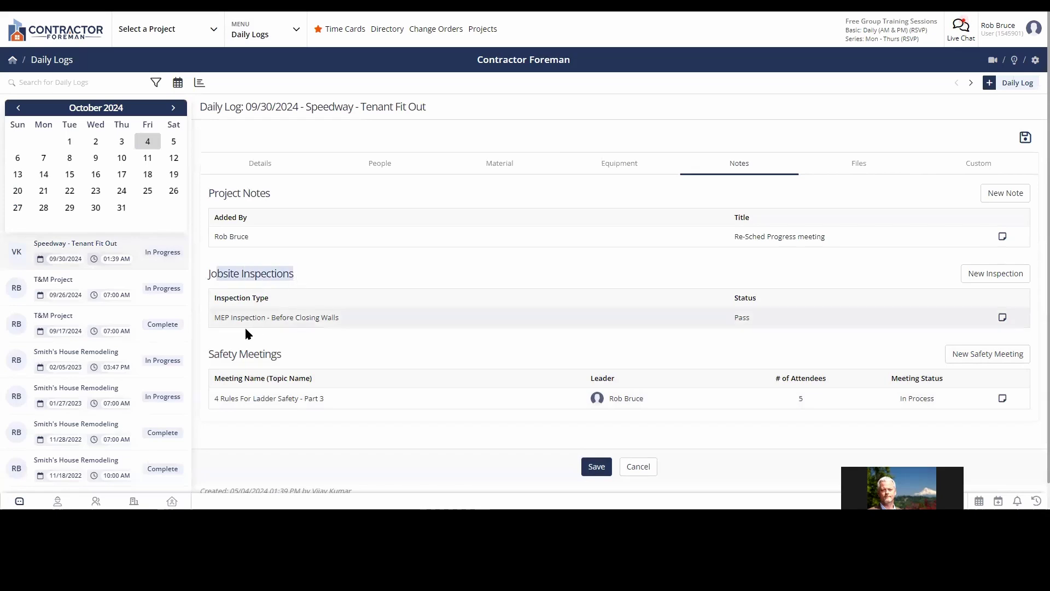
{"action": "left_click", "coordinate": [221, 315]}
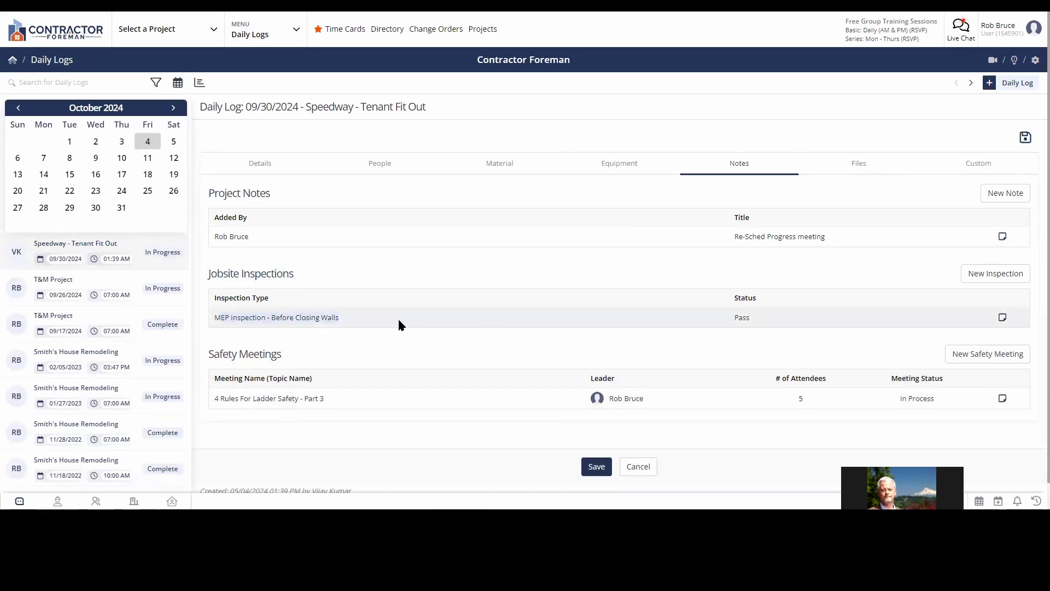
{"action": "left_click_drag", "start_coordinate": [473, 320], "coordinate": [901, 303]}
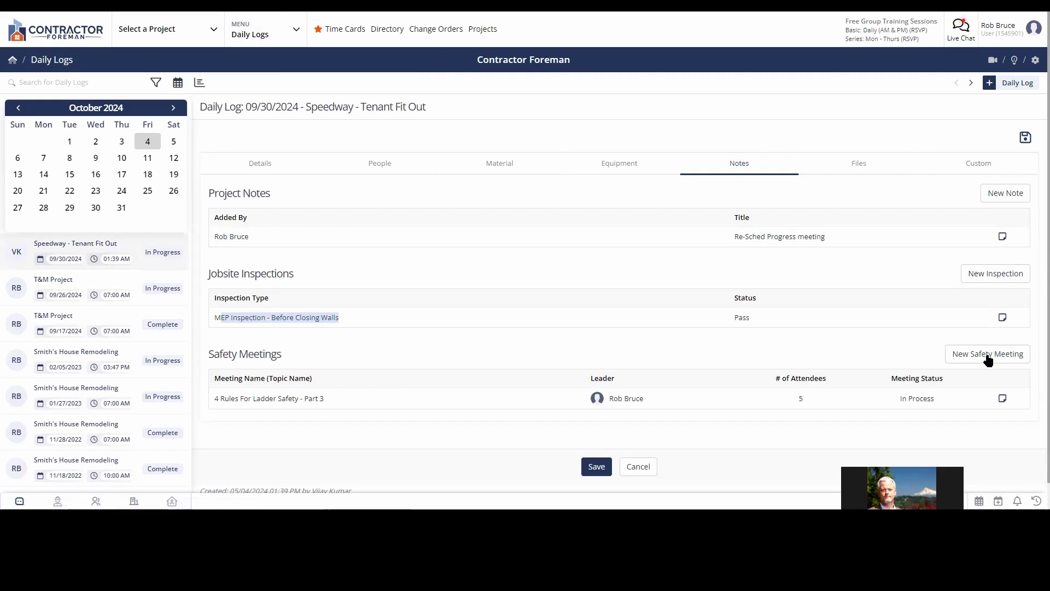
{"action": "left_click", "coordinate": [838, 336]}
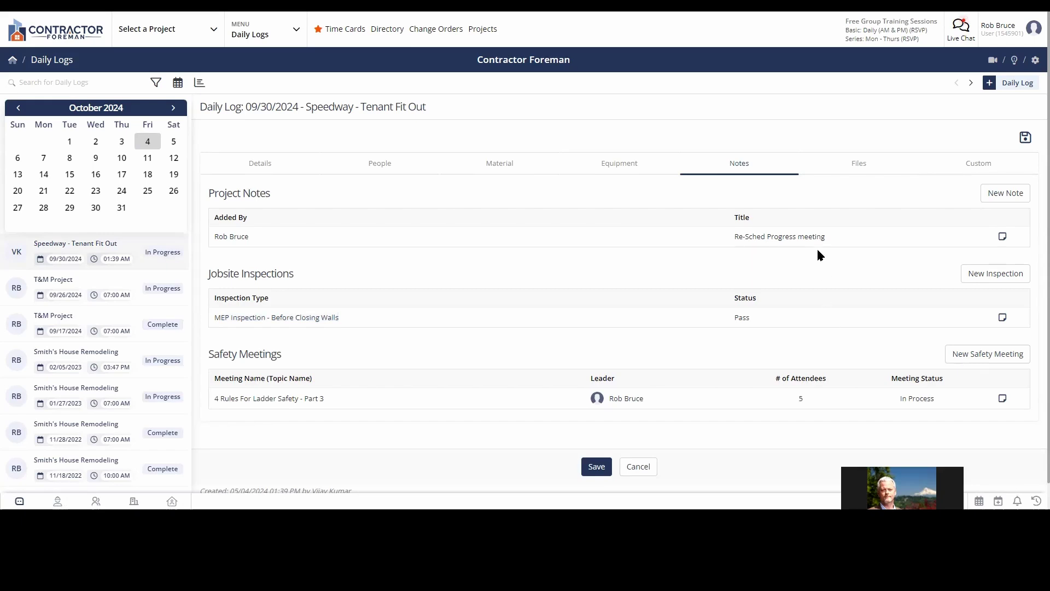
{"action": "left_click", "coordinate": [860, 168]}
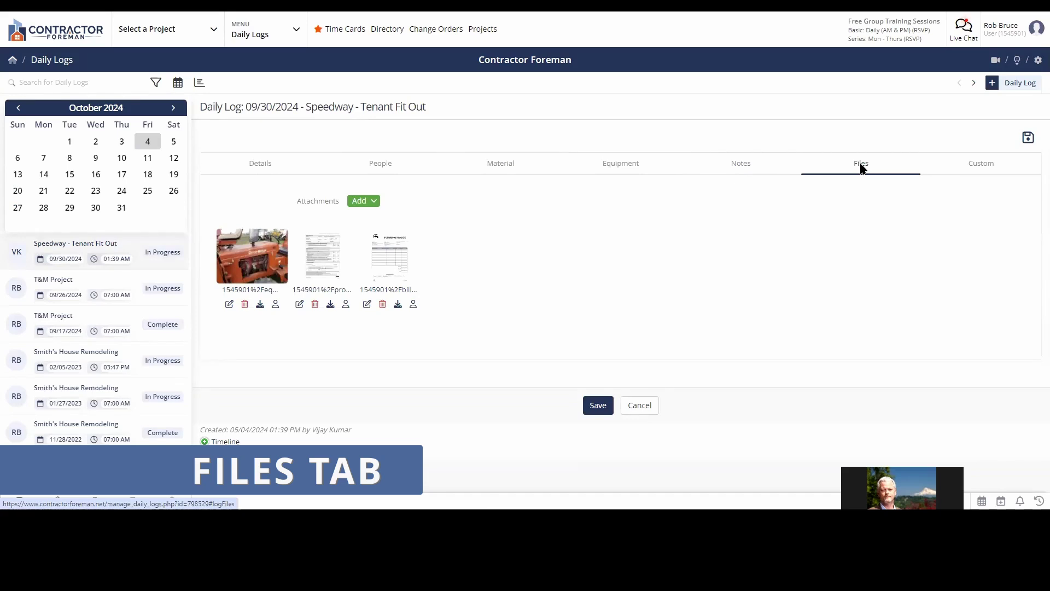
{"action": "left_click", "coordinate": [364, 202]}
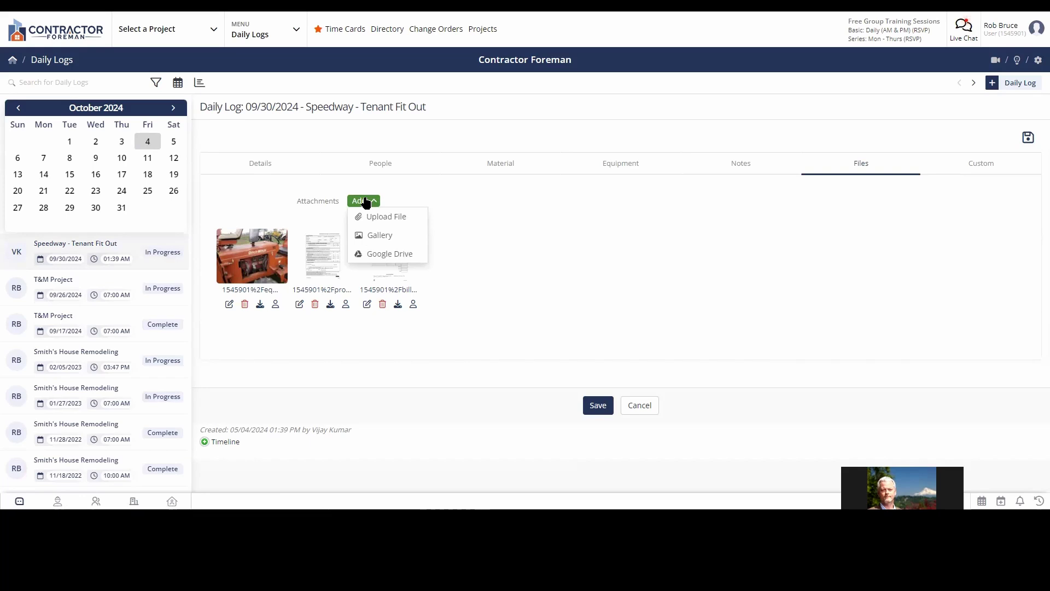
{"action": "left_click", "coordinate": [566, 224]}
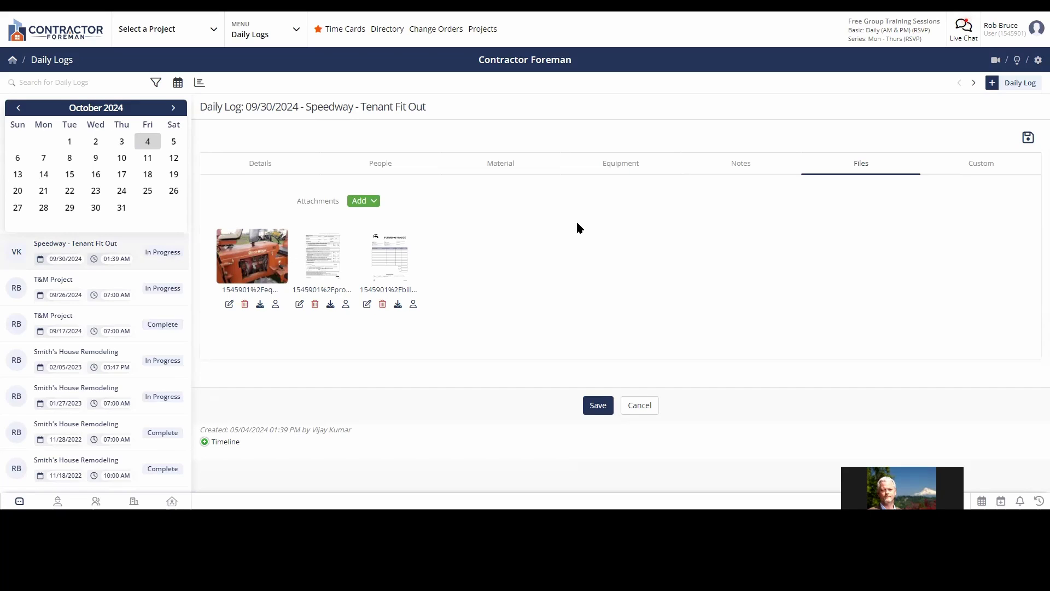
Show the Custom section with 75% work completed and Dry ground conditions, briefly opening the modules menu.
{"action": "left_click", "coordinate": [982, 165]}
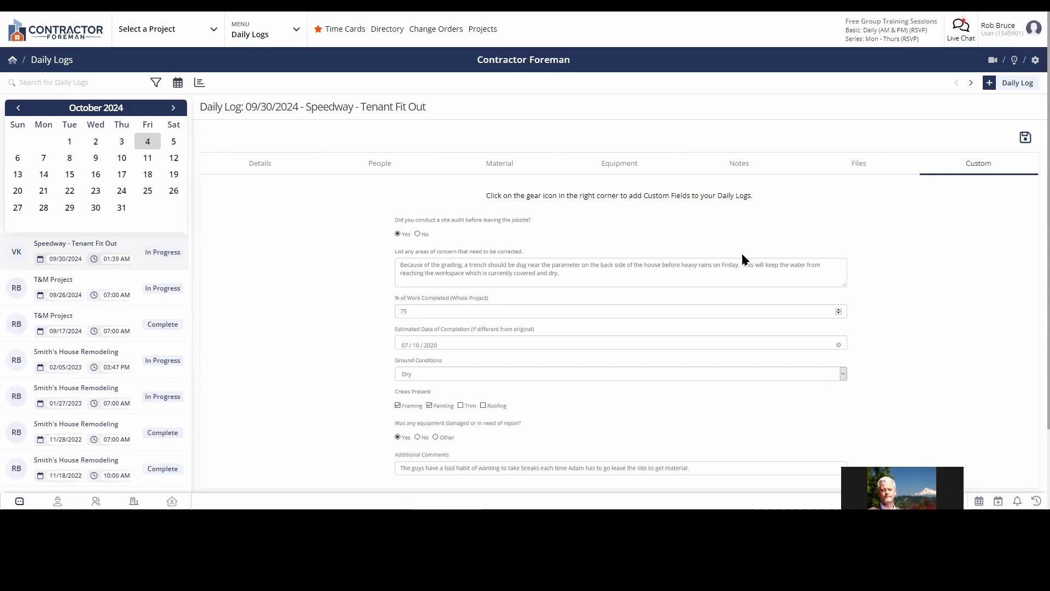
{"action": "left_click", "coordinate": [296, 32]}
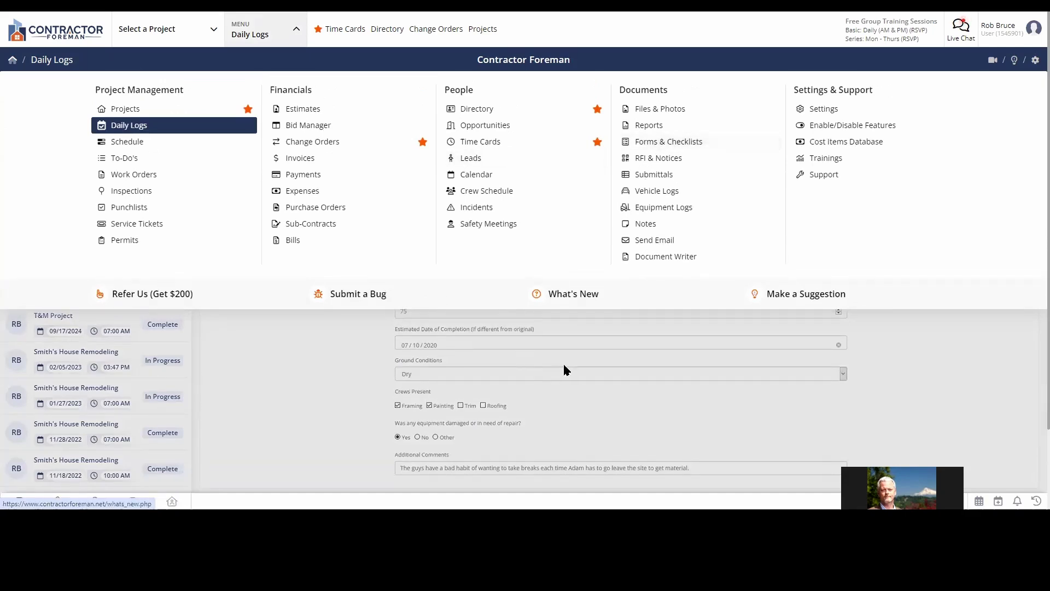
{"action": "left_click", "coordinate": [709, 408]}
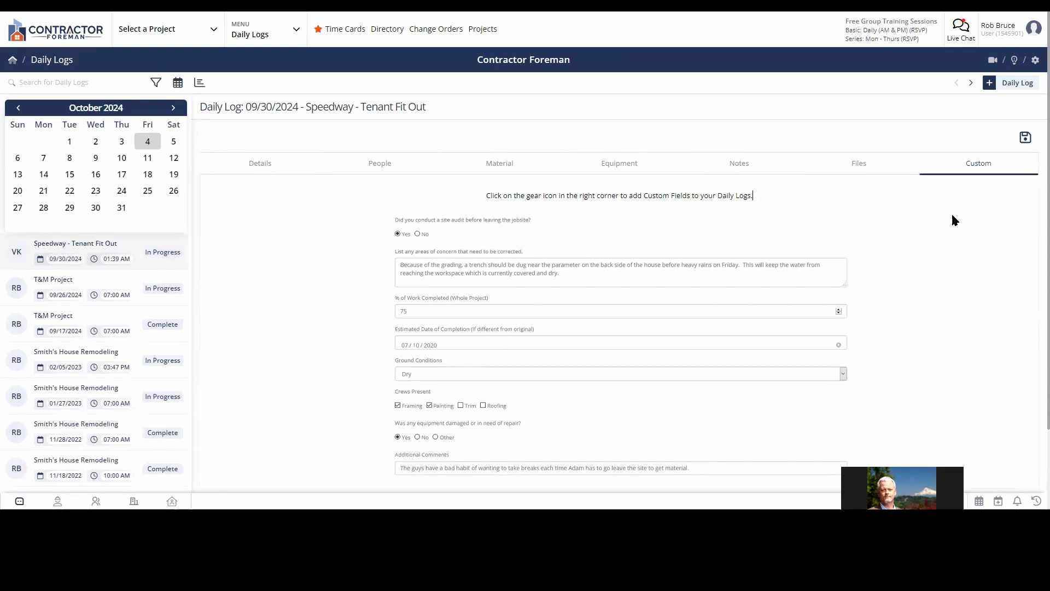
Save the Speedway daily log and open its three-dot Action Items menu.
{"action": "left_click", "coordinate": [1026, 138]}
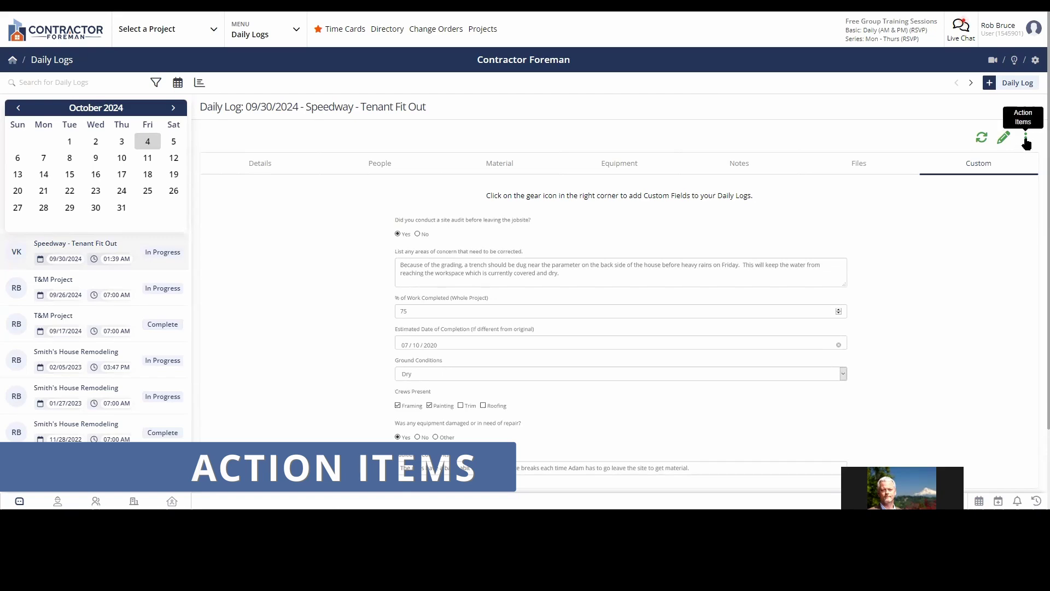
{"action": "left_click", "coordinate": [1026, 140]}
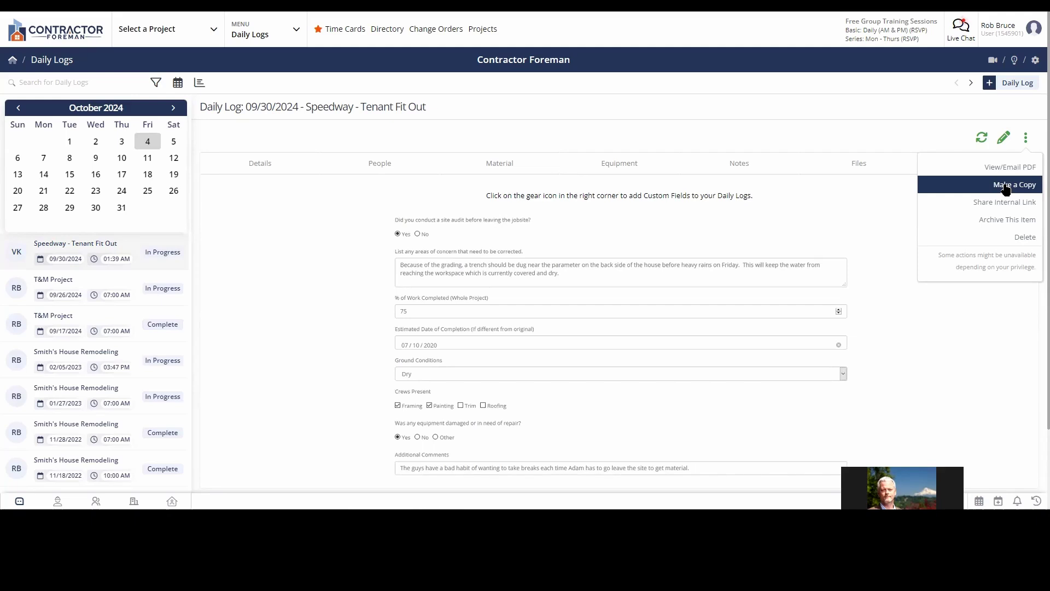
Close the actions list, scroll down, and open and close the Actions dropdown without choosing anything.
{"action": "left_click", "coordinate": [999, 341]}
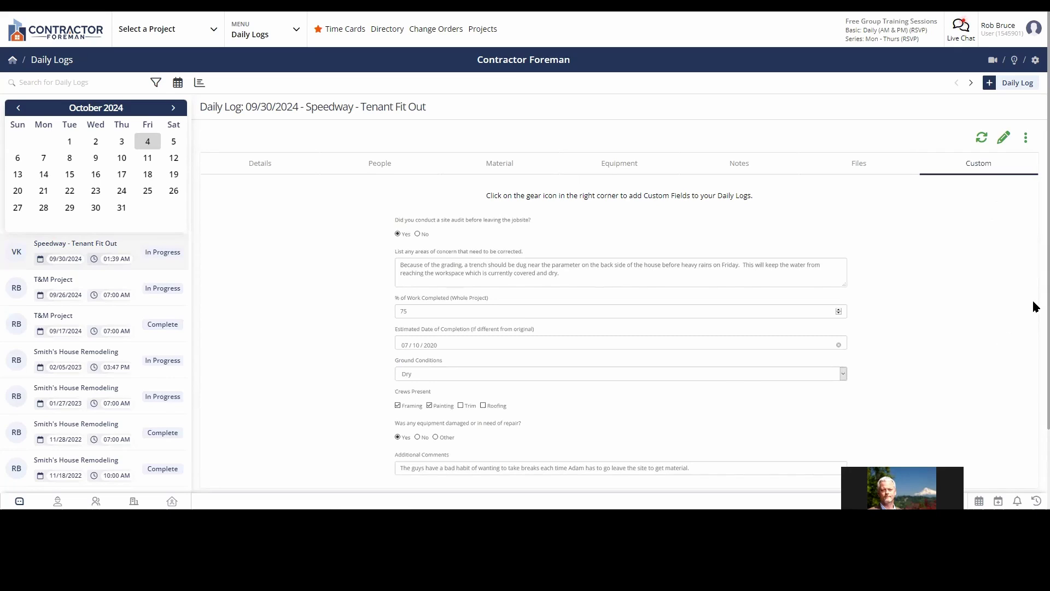
{"action": "scroll", "coordinate": [1035, 307], "scroll_direction": "down", "scroll_amount": 2}
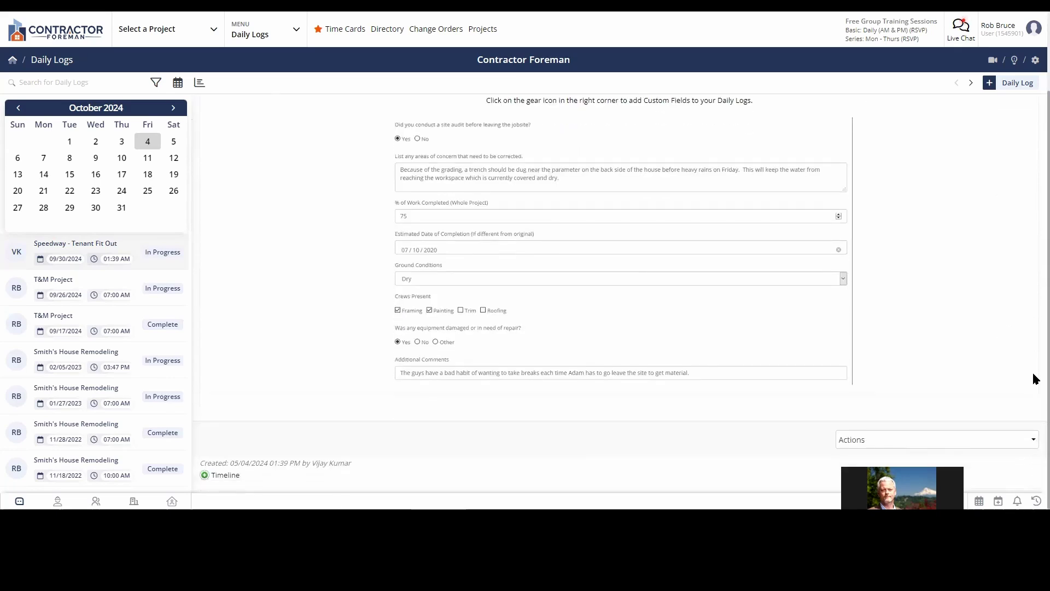
{"action": "left_click", "coordinate": [872, 440]}
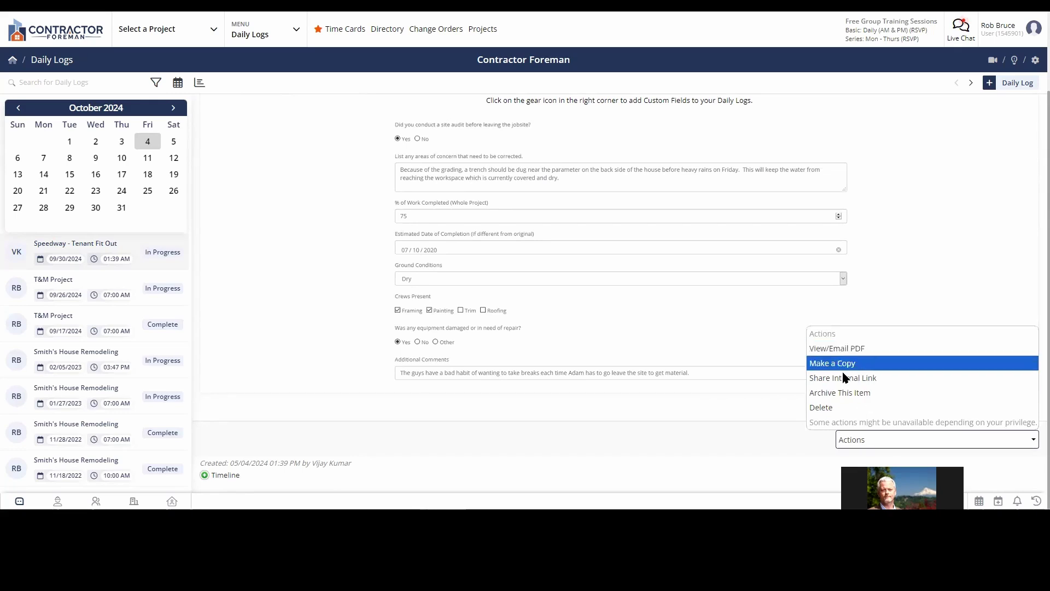
{"action": "left_click", "coordinate": [667, 433]}
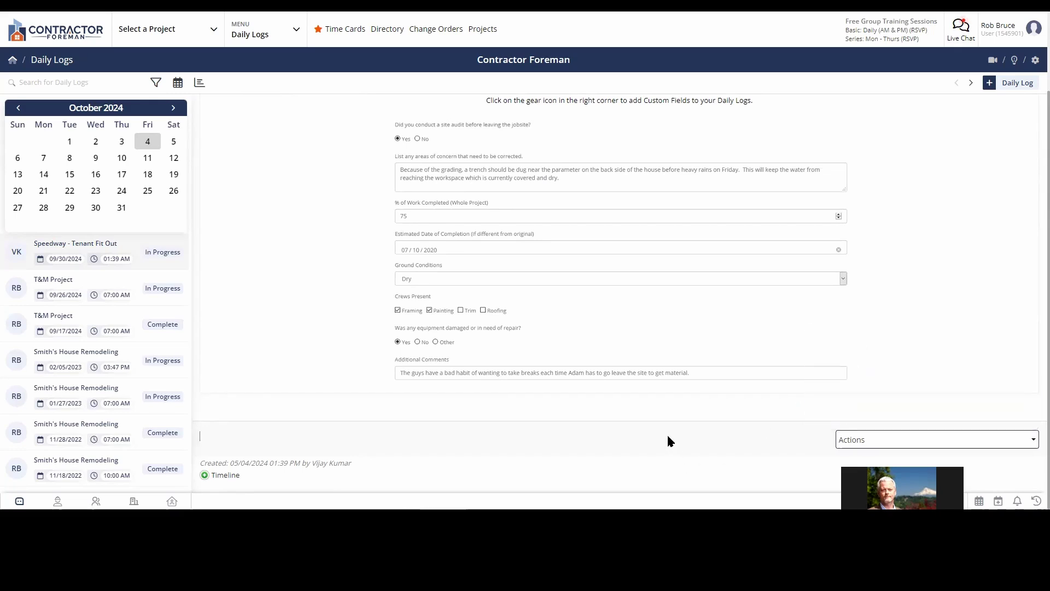
Expand the Timeline and scroll through its modification entries and dates.
{"action": "left_click", "coordinate": [204, 476]}
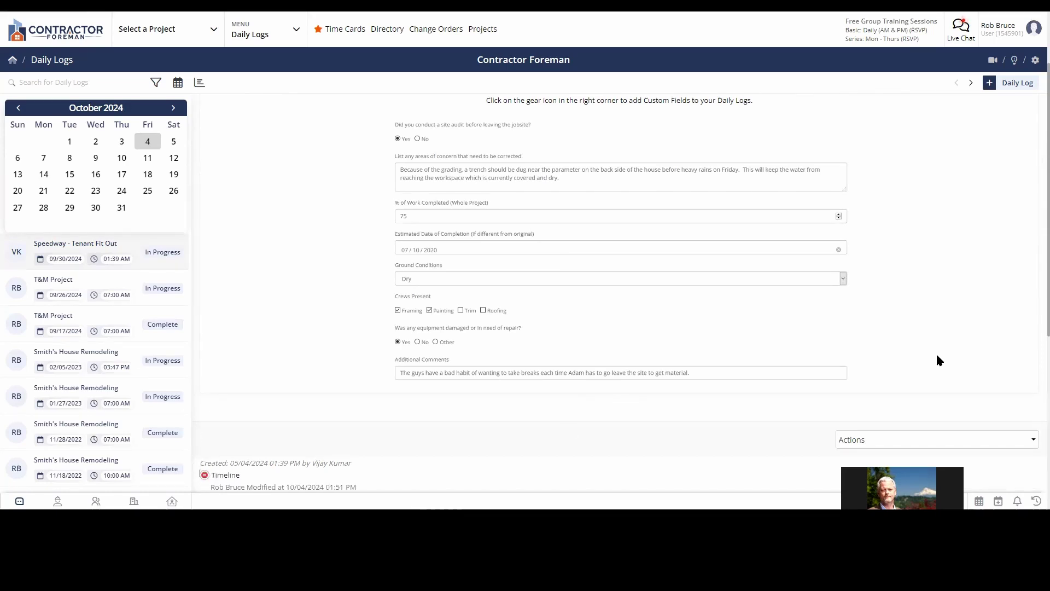
{"action": "scroll", "coordinate": [1034, 271], "scroll_direction": "down", "scroll_amount": 1}
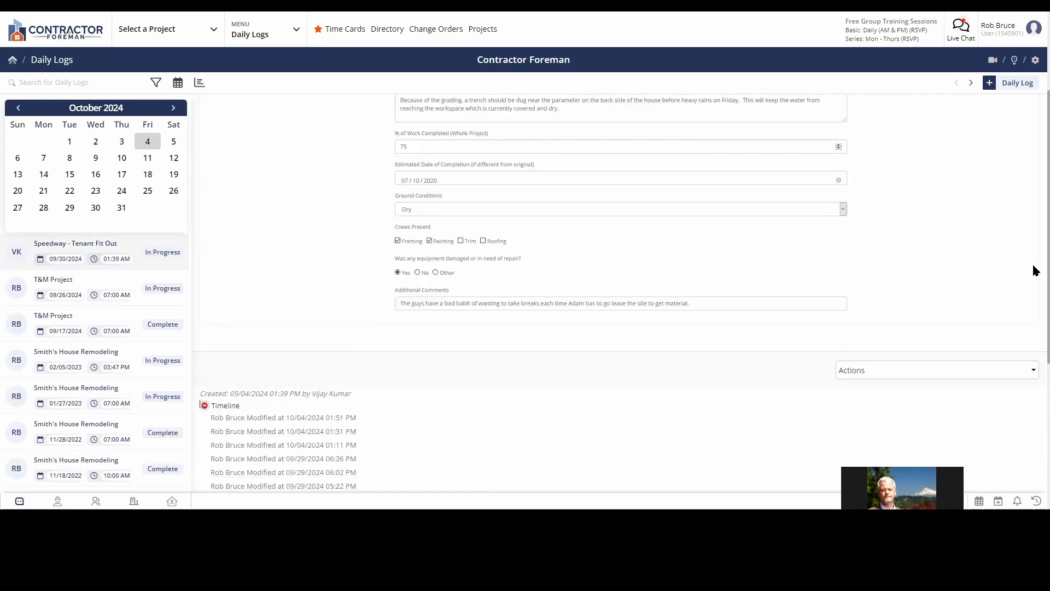
{"action": "scroll", "coordinate": [1034, 271], "scroll_direction": "down", "scroll_amount": 4}
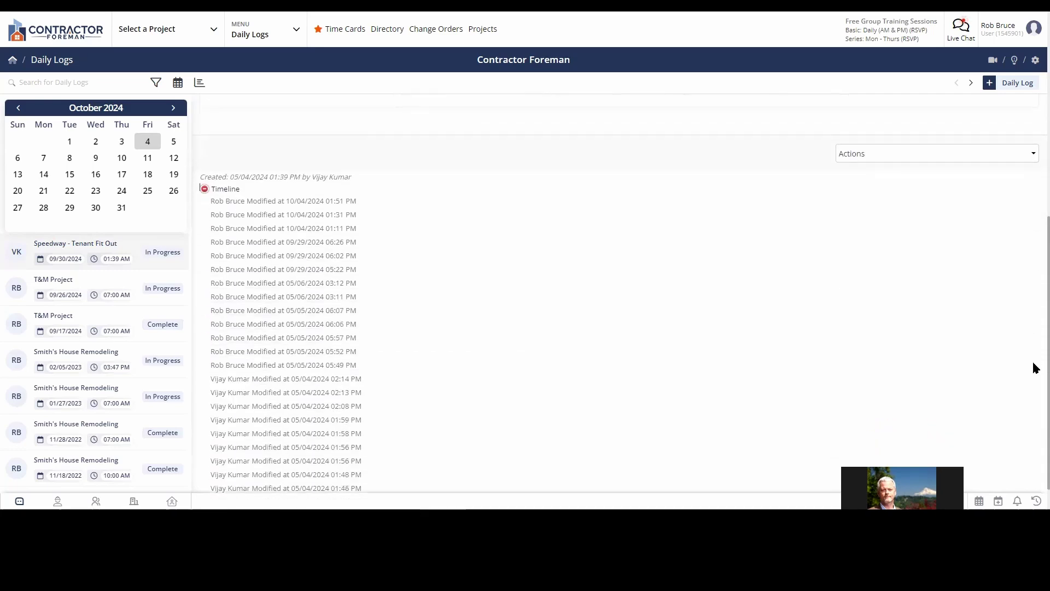
{"action": "scroll", "coordinate": [1033, 339], "scroll_direction": "up", "scroll_amount": 2}
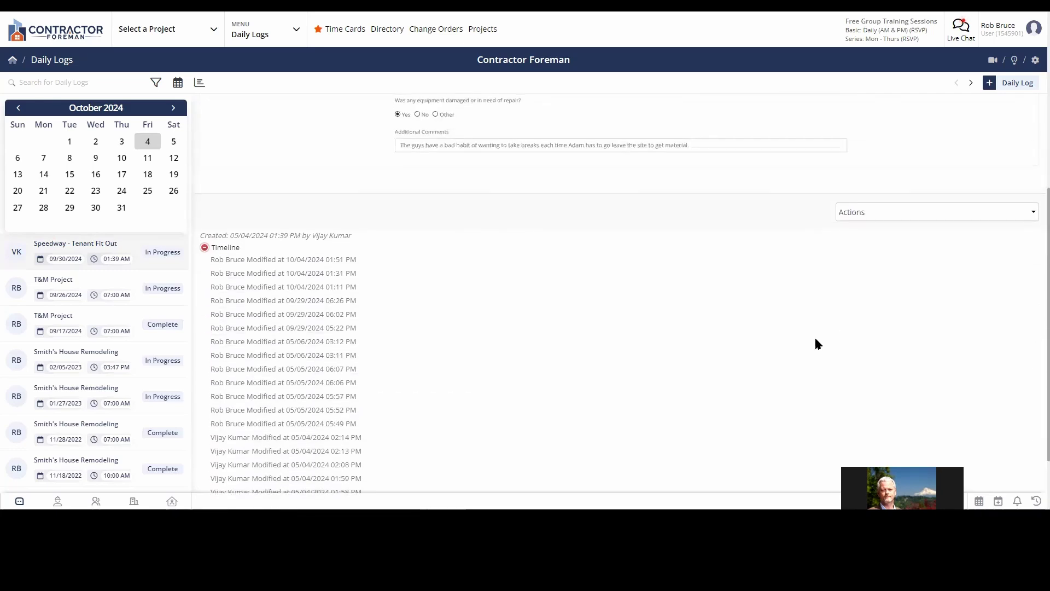
{"action": "left_click_drag", "start_coordinate": [233, 314], "coordinate": [326, 322]}
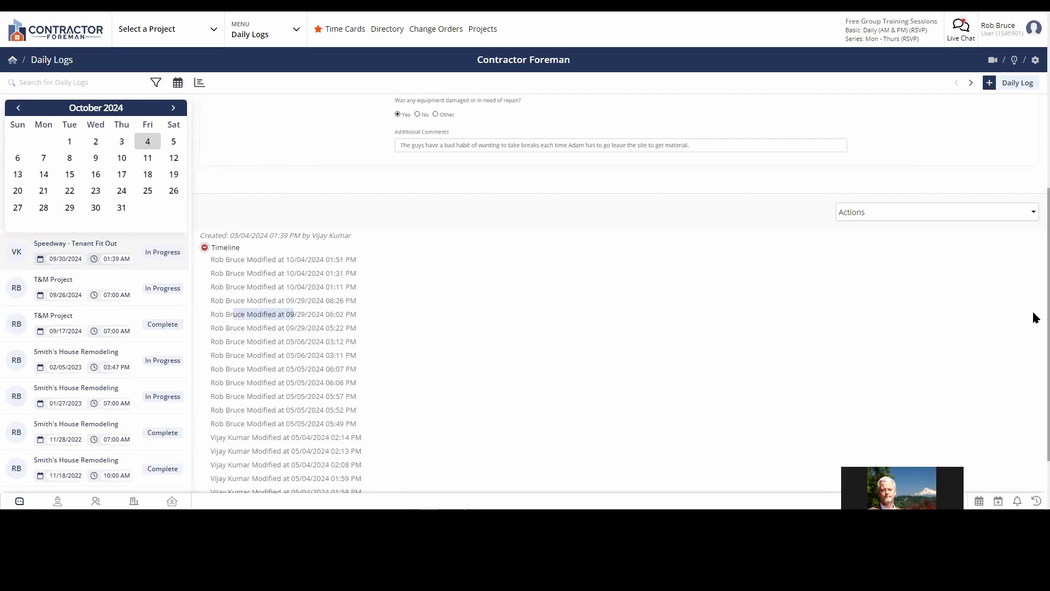
{"action": "scroll", "coordinate": [1034, 317], "scroll_direction": "up", "scroll_amount": 5}
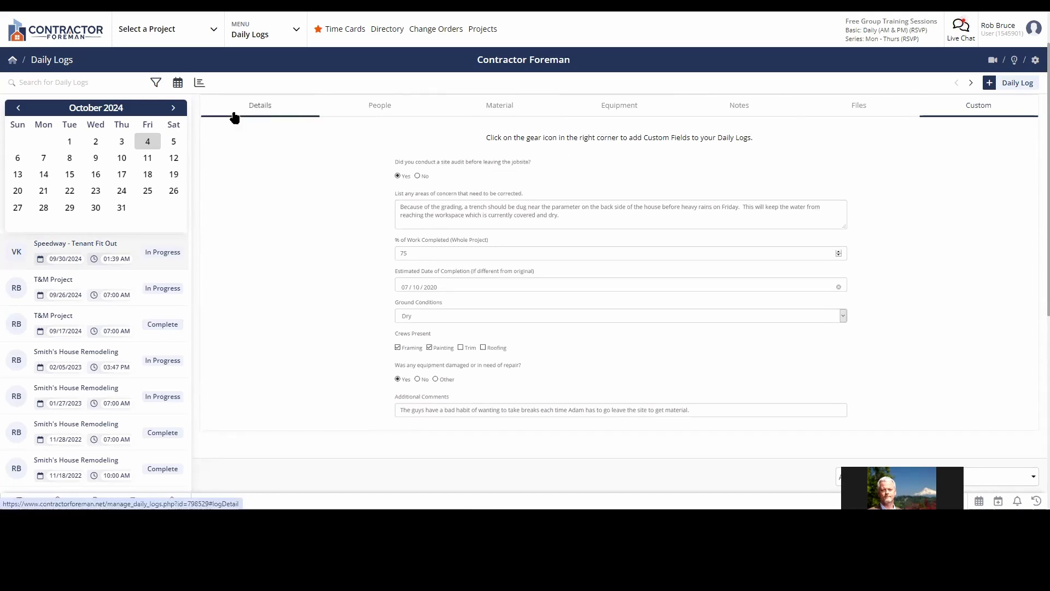
Go back to the Daily Logs dashboard and view its weather forecast, incidents, inspections and deliveries.
{"action": "left_click", "coordinate": [199, 83]}
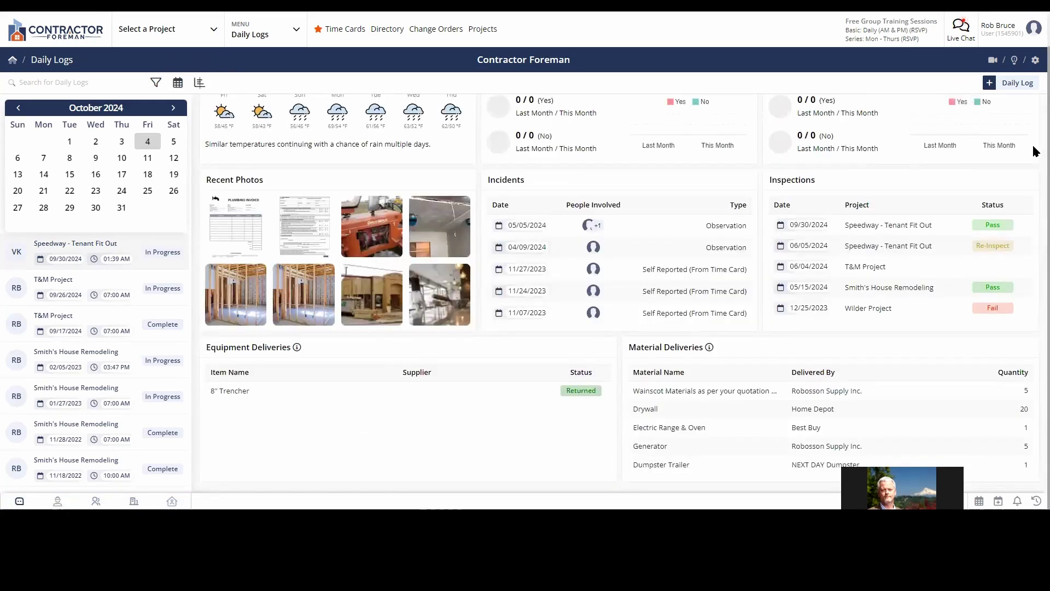
{"action": "scroll", "coordinate": [1035, 152], "scroll_direction": "up", "scroll_amount": 2}
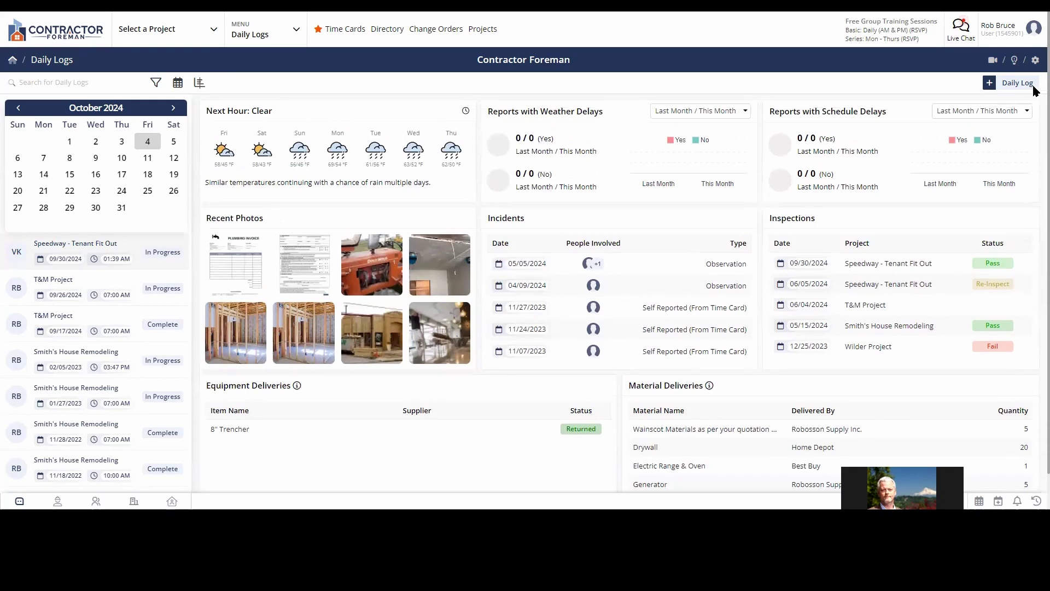